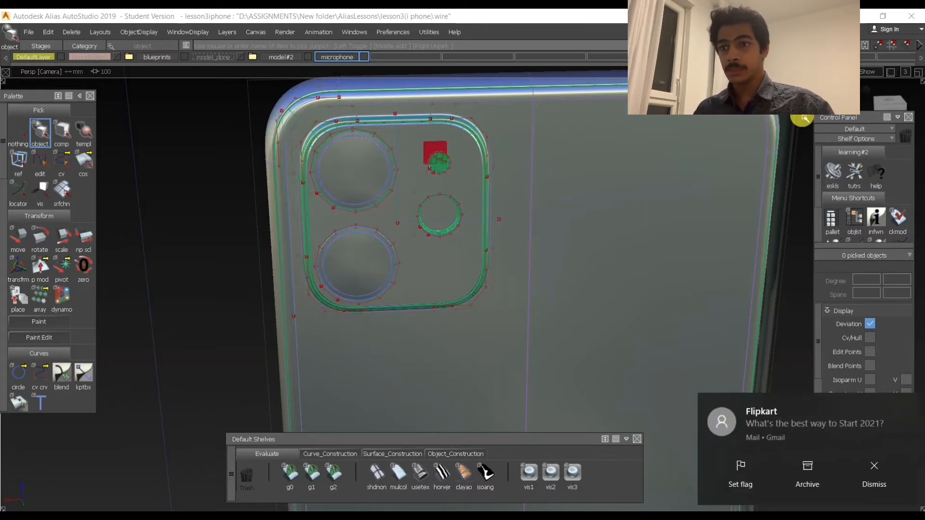
Examine the lesson3iphone model's back and its camera module from several angles
click(918, 406)
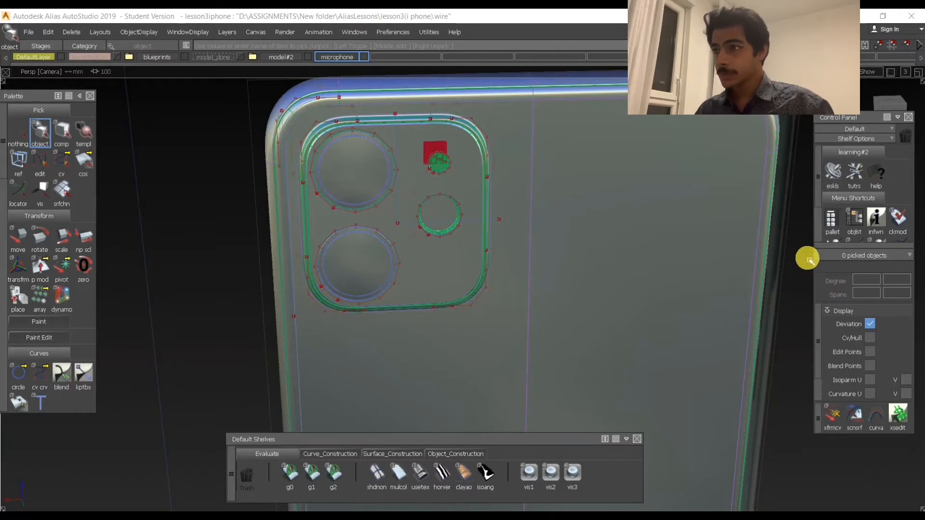
alt+shift+drag(438, 288, 471, 259)
alt+shift+middle_drag(471, 258, 497, 313)
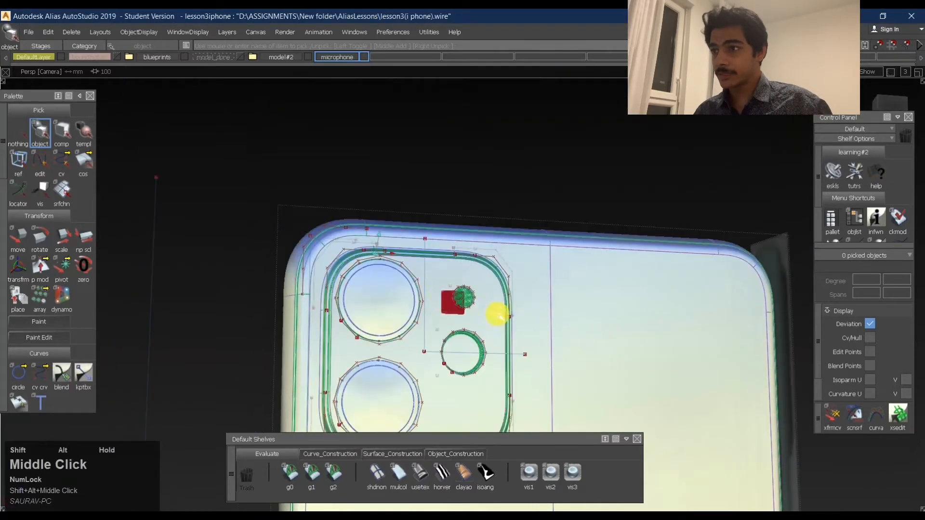
alt+shift+right_drag(443, 299, 569, 270)
alt+shift+drag(414, 294, 518, 299)
alt+shift+right_drag(519, 300, 586, 359)
alt+shift+middle_drag(587, 359, 643, 276)
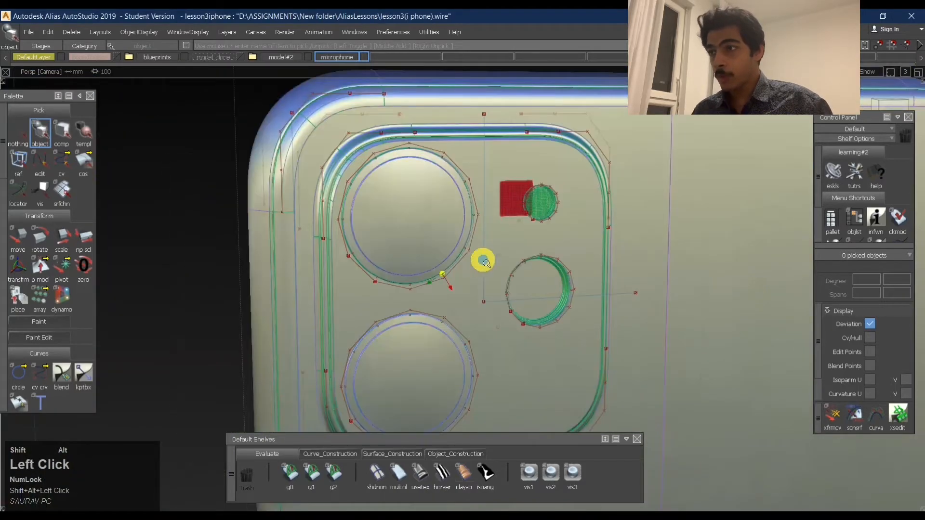
alt+shift+drag(483, 260, 780, 277)
alt+shift+drag(207, 297, 323, 266)
alt+shift+right_drag(323, 266, 340, 274)
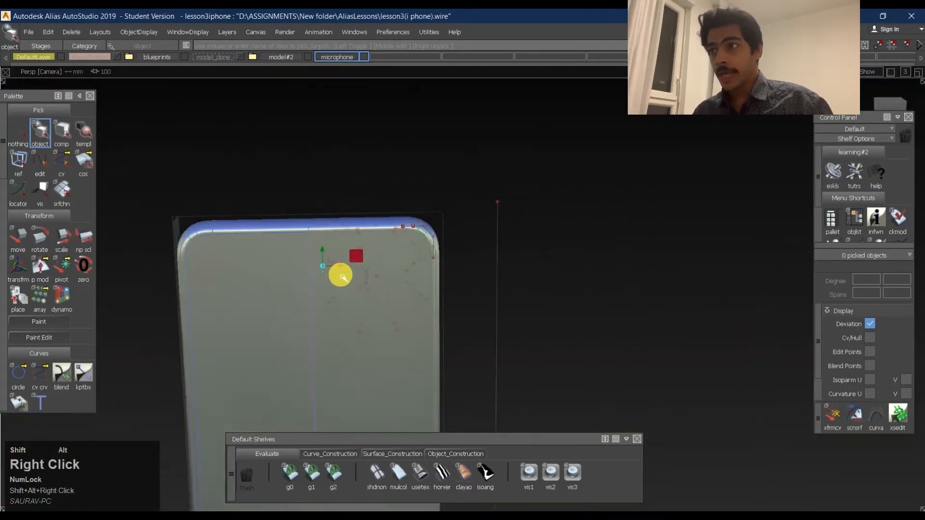
alt+shift+middle_drag(341, 275, 392, 264)
alt+shift+drag(392, 265, 543, 251)
ctrl+shift+drag(508, 348, 517, 221)
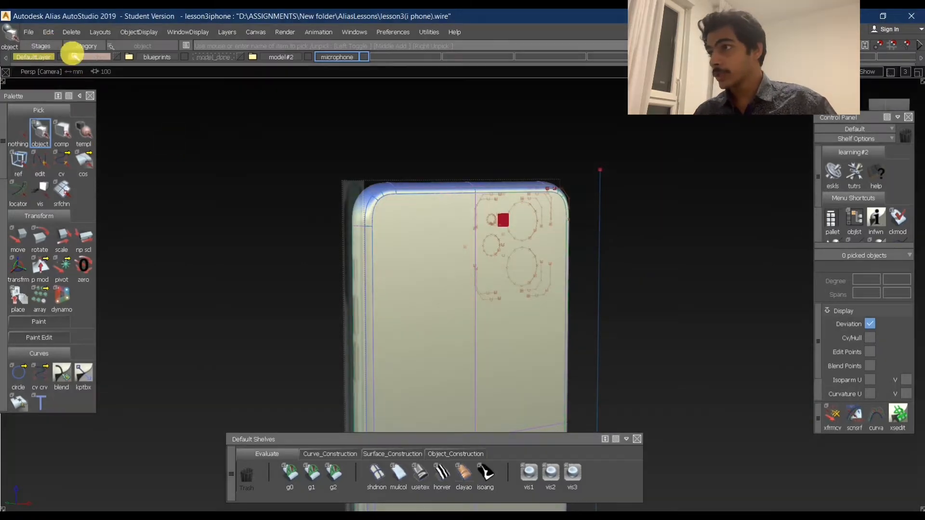
Switch to the finalfile stage and shade the phone model with the usetex diagnostic shading
click(40, 47)
drag(40, 47, 42, 88)
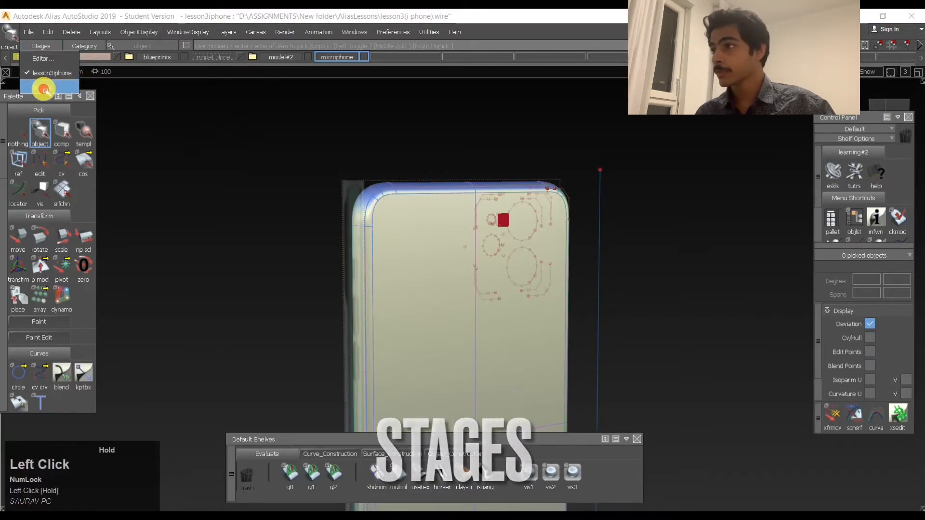
alt+shift+drag(373, 206, 163, 39)
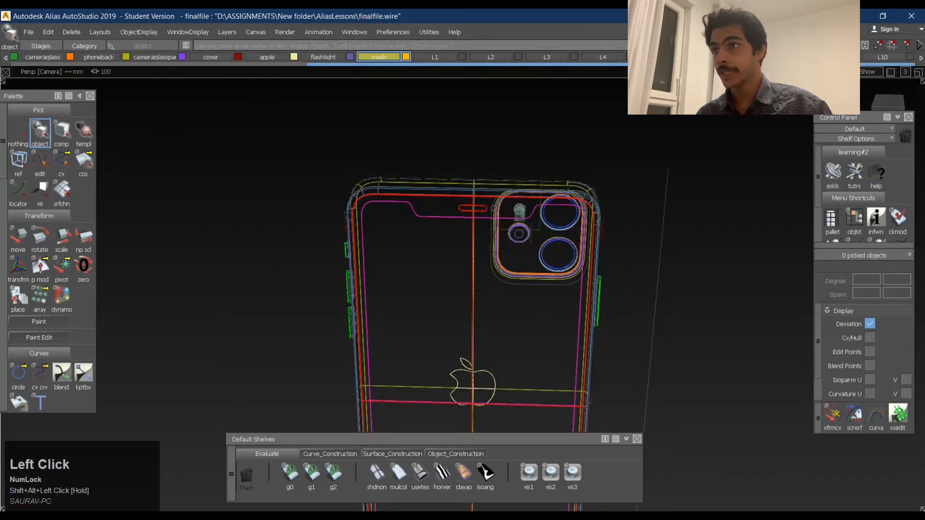
click(420, 474)
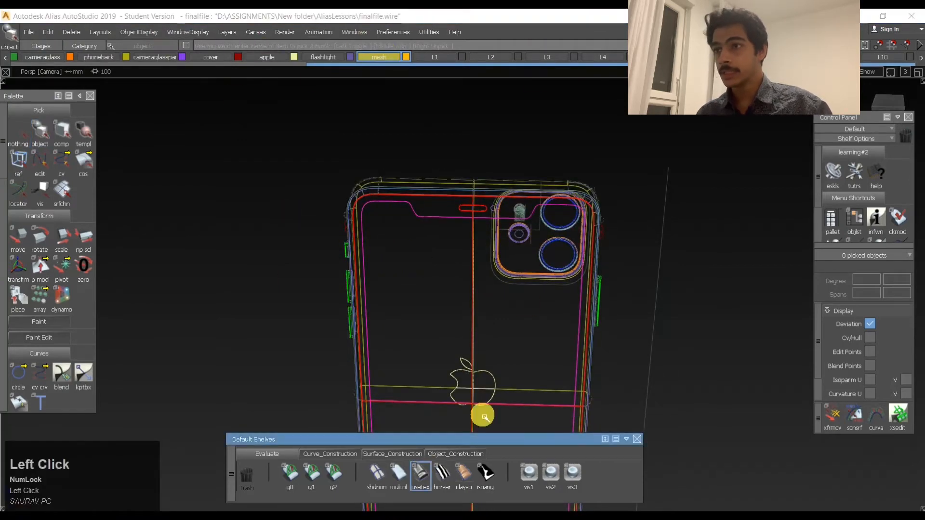
Examine the Apple logo on the phone's back and the rounded surface along its outline up close
alt+shift+drag(618, 227, 464, 242)
mouse_move(464, 242)
alt+shift+middle_down()
mouse_move(381, 247)
mouse_move(550, 256)
mouse_move(537, 260)
mouse_move(524, 303)
alt+shift+middle_up()
alt+shift+right_drag(523, 303, 578, 275)
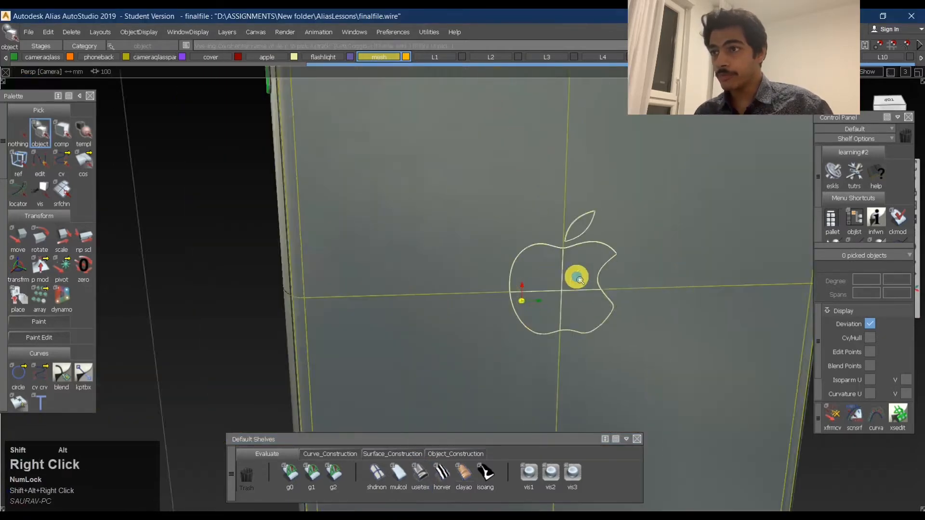
alt+shift+drag(578, 274, 607, 252)
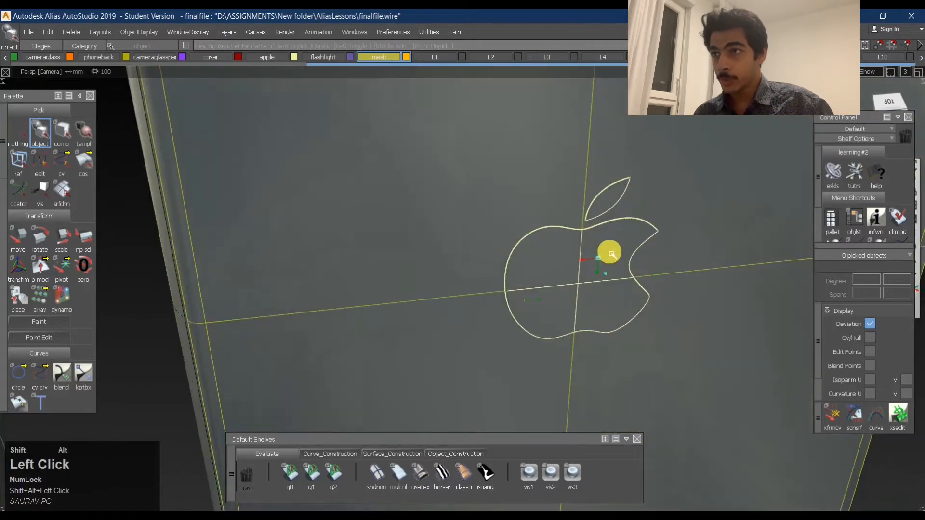
alt+shift+right_drag(607, 252, 638, 216)
alt+shift+drag(638, 217, 656, 202)
alt+shift+drag(781, 246, 615, 238)
alt+shift+right_drag(615, 237, 639, 174)
alt+shift+drag(639, 175, 617, 192)
alt+shift+drag(564, 210, 616, 180)
alt+shift+right_drag(615, 180, 597, 201)
alt+shift+drag(598, 201, 514, 199)
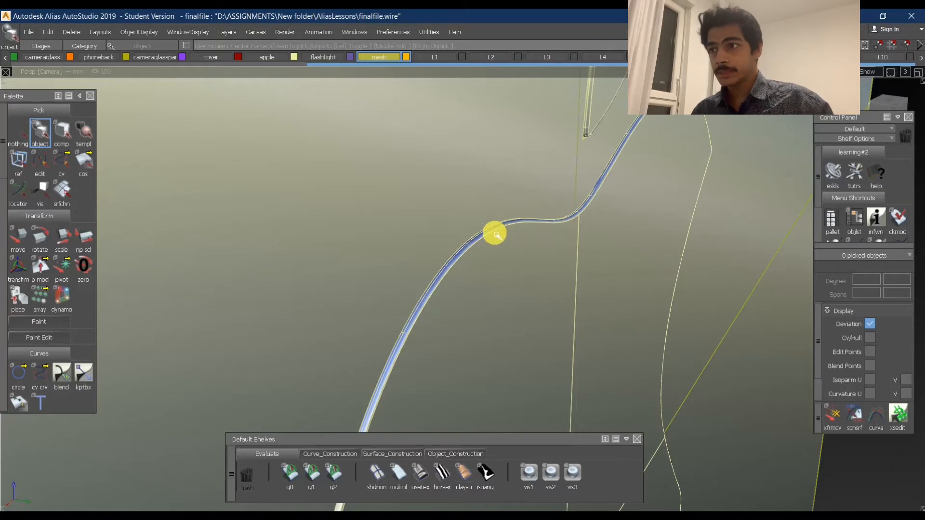
click(511, 223)
alt+shift+right_drag(510, 224, 538, 199)
alt+shift+drag(538, 198, 646, 212)
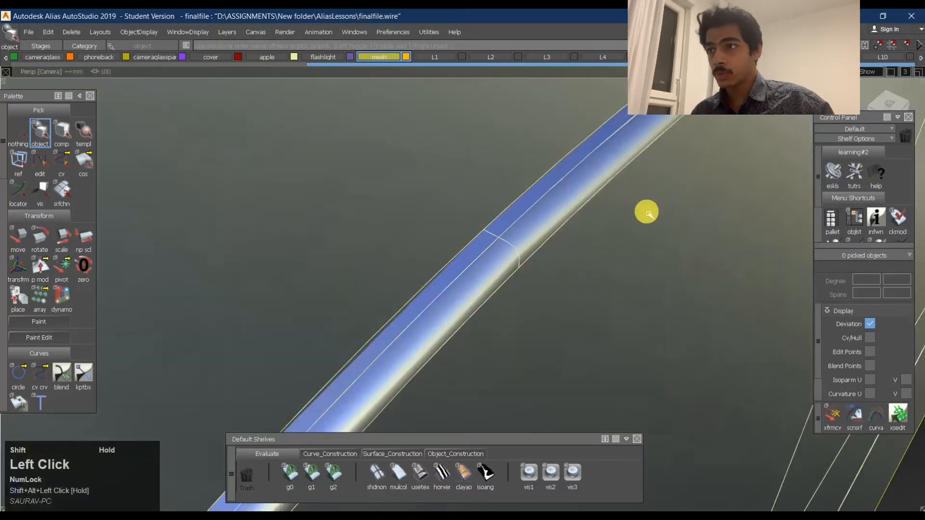
Review the Project tool's options for creating curves on surfaces, then close them
ctrl+shift+middle_drag(646, 212, 567, 217)
shift+click(565, 216)
alt+shift+drag(682, 194, 638, 143)
ctrl+shift+drag(489, 308, 510, 169)
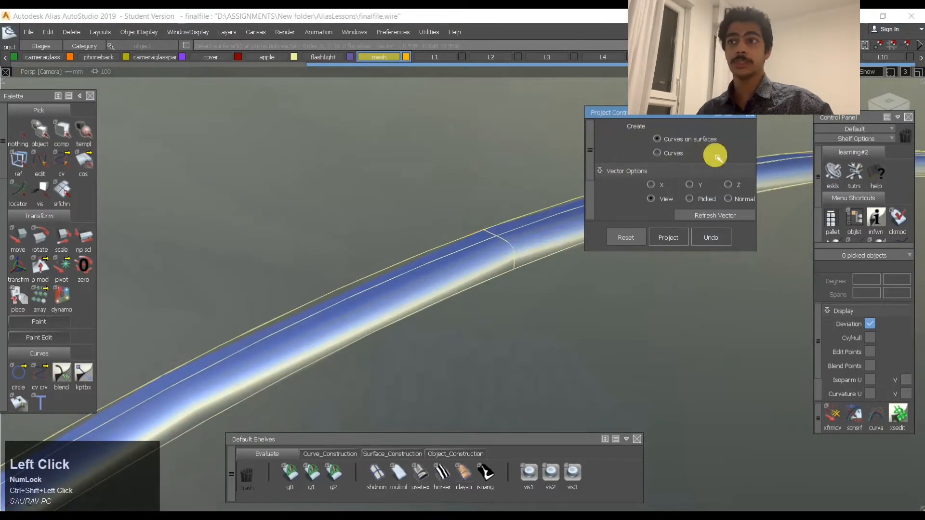
click(752, 115)
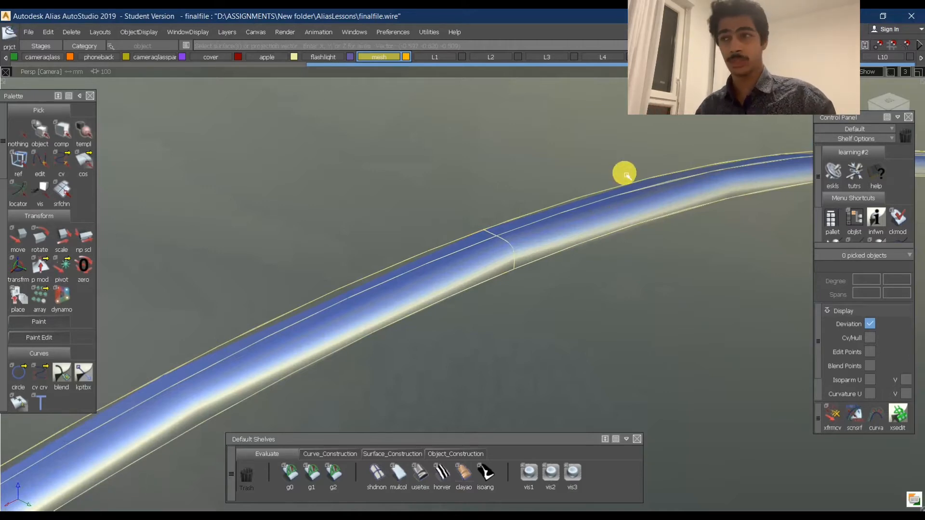
Examine the Apple logo's body edge, leaf outline and rounded corner for how their edge surfaces run
alt+shift+right_drag(644, 212, 588, 256)
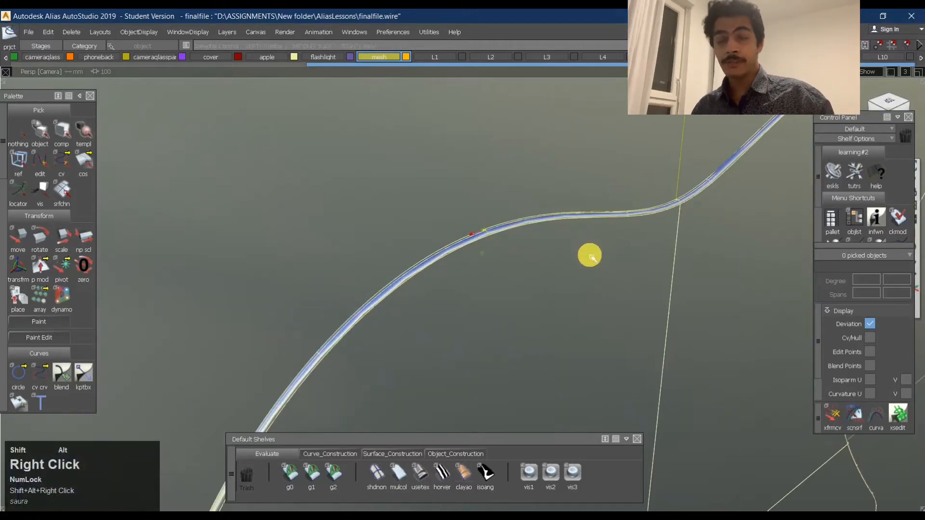
alt+shift+drag(588, 256, 449, 261)
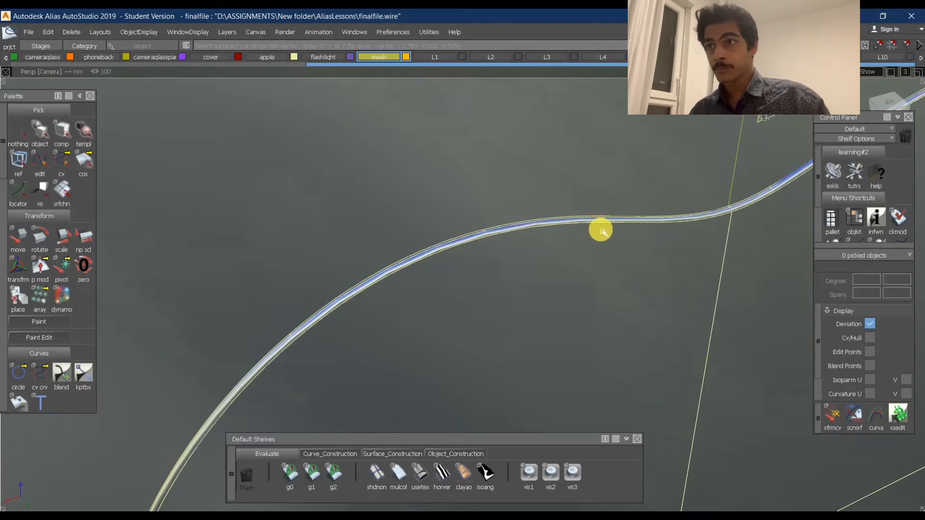
alt+shift+click(616, 216)
alt+shift+right_drag(616, 217, 637, 219)
alt+shift+drag(637, 219, 510, 184)
alt+shift+middle_drag(511, 183, 595, 213)
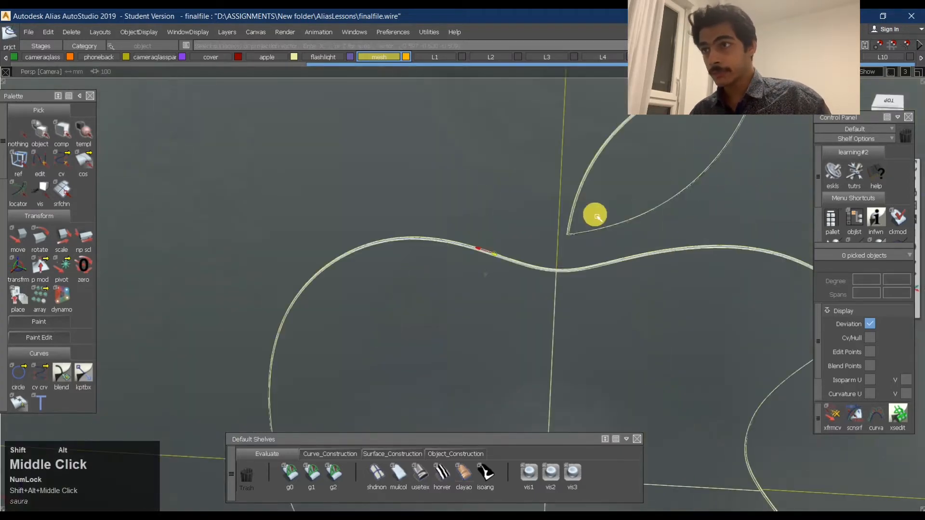
mouse_move(595, 213)
alt+shift+mouse_down()
mouse_move(695, 174)
mouse_move(864, 196)
alt+shift+mouse_up()
alt+shift+drag(465, 222, 495, 175)
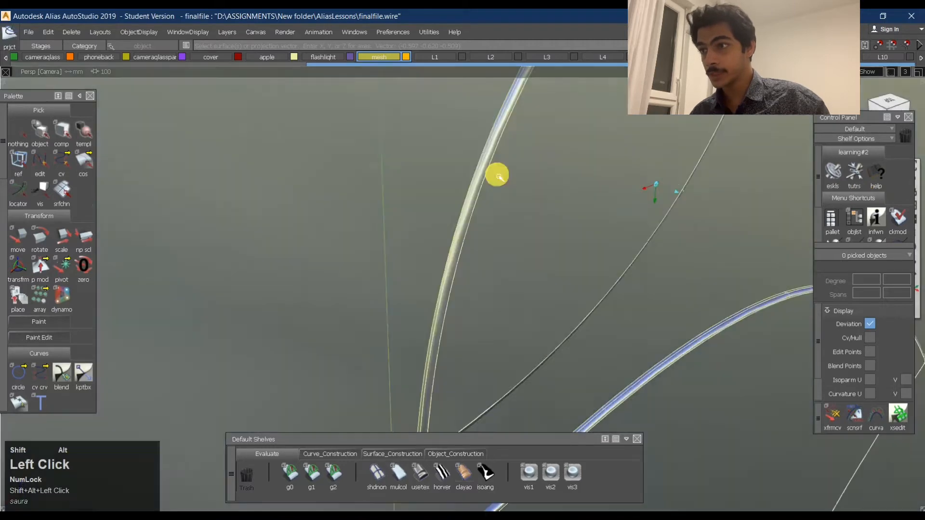
alt+shift+middle_drag(474, 414, 485, 250)
alt+shift+click(444, 261)
alt+shift+drag(453, 251, 666, 234)
alt+shift+right_drag(667, 235, 663, 262)
alt+shift+middle_drag(663, 263, 571, 276)
alt+shift+click(569, 187)
alt+shift+drag(569, 186, 590, 179)
alt+shift+right_drag(590, 179, 626, 161)
alt+shift+drag(625, 161, 518, 173)
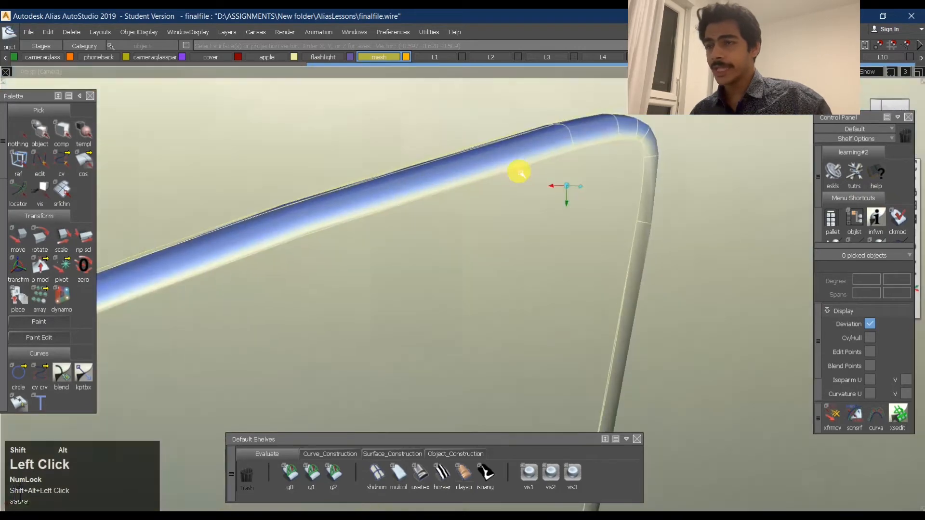
alt+shift+right_drag(632, 168, 578, 357)
alt+shift+middle_drag(578, 357, 613, 272)
alt+shift+drag(613, 272, 518, 299)
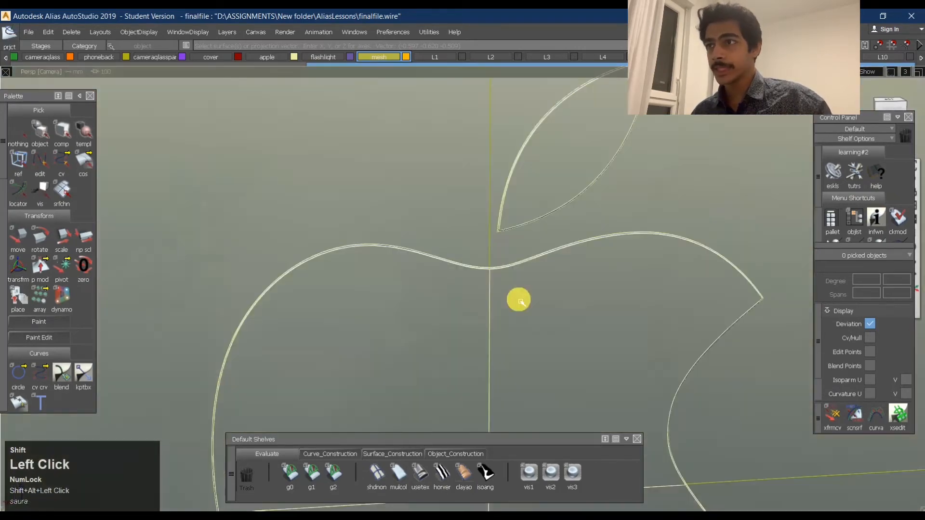
alt+shift+drag(668, 232, 505, 208)
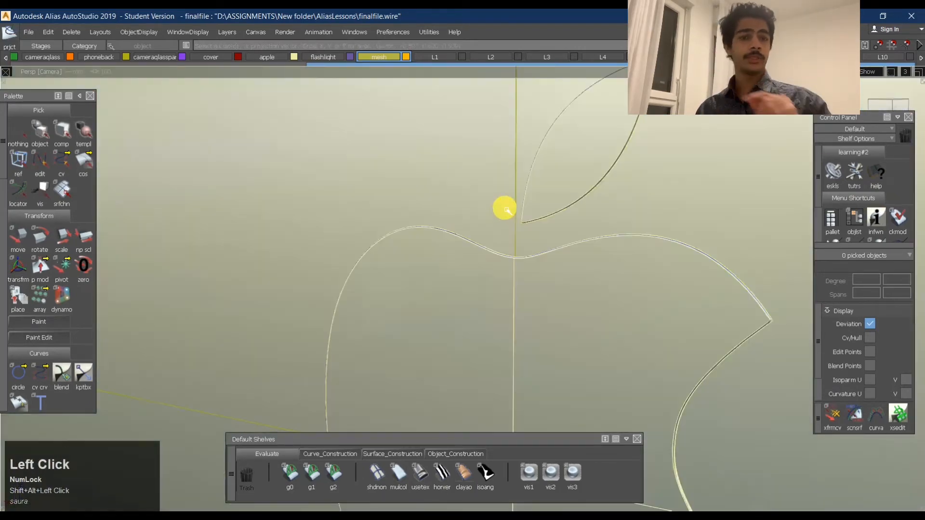
click(59, 166)
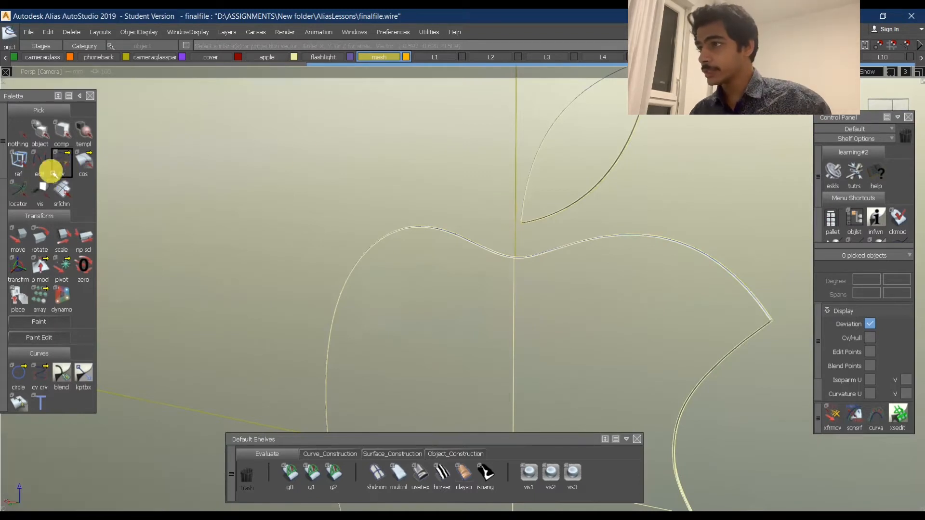
drag(60, 167, 83, 163)
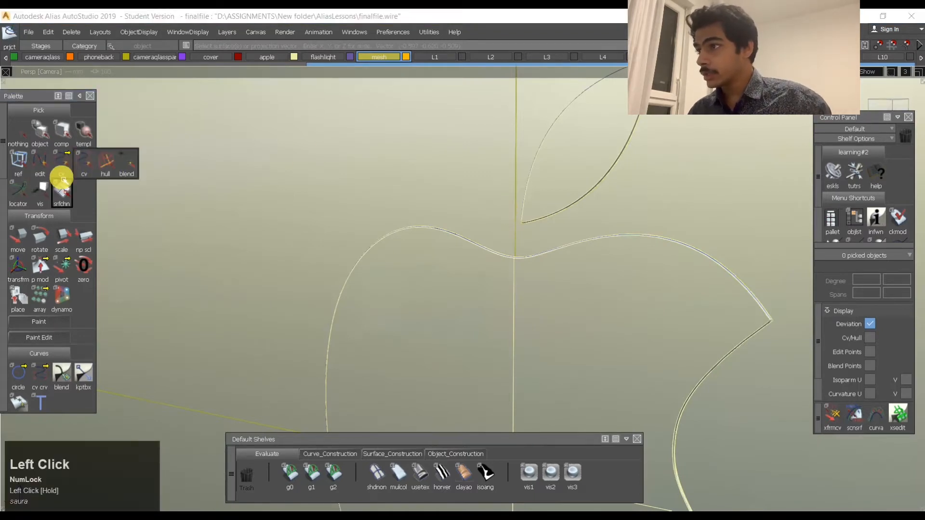
scroll(43, 311, down, 2)
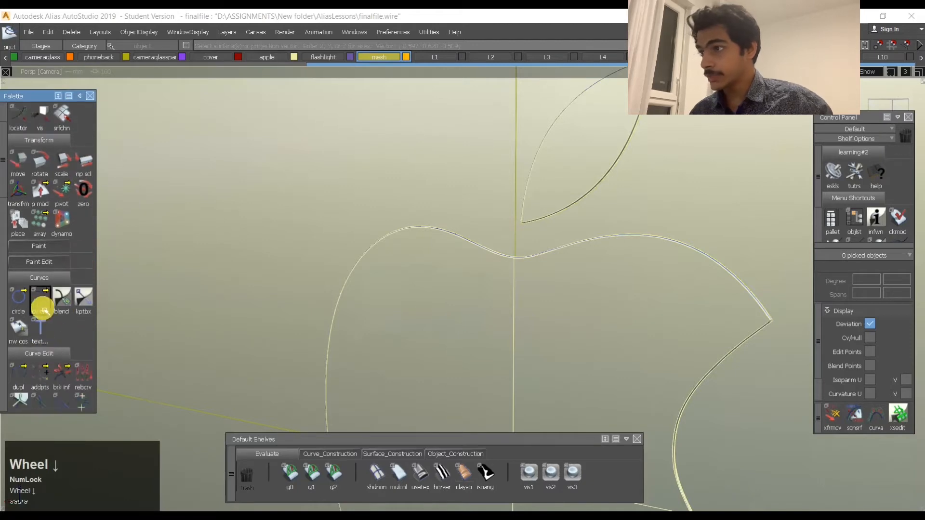
click(47, 310)
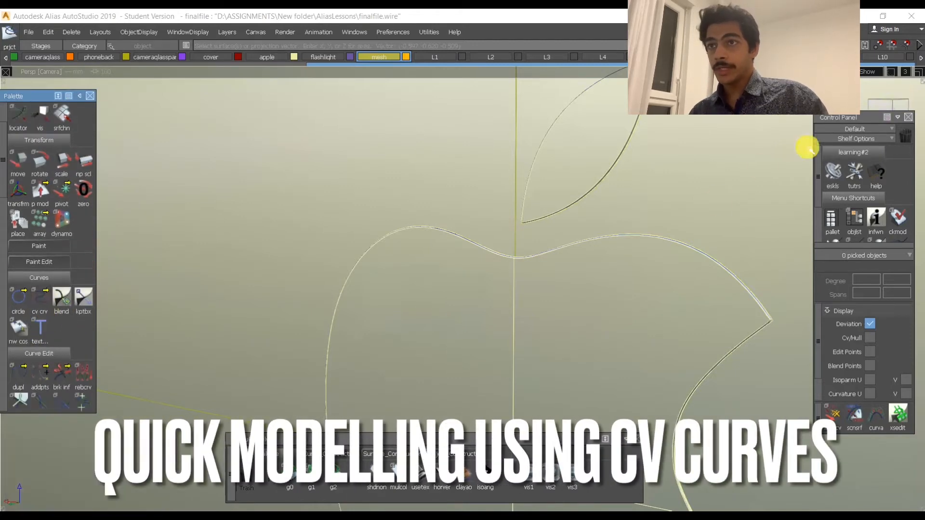
Set up the Right view around the Apple logo for CV curve drawing, with shading turned off
click(880, 107)
alt+shift+right_drag(507, 234, 383, 342)
alt+shift+middle_drag(485, 239, 391, 148)
alt+shift+right_drag(391, 148, 411, 219)
alt+shift+middle_drag(410, 218, 275, 313)
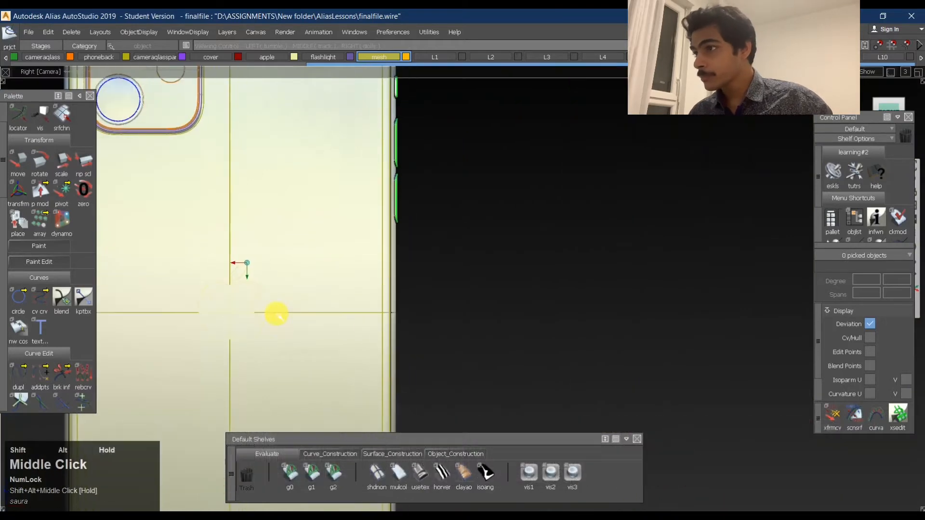
click(42, 299)
alt+shift+middle_drag(656, 302, 549, 253)
alt+shift+middle_drag(362, 243, 599, 227)
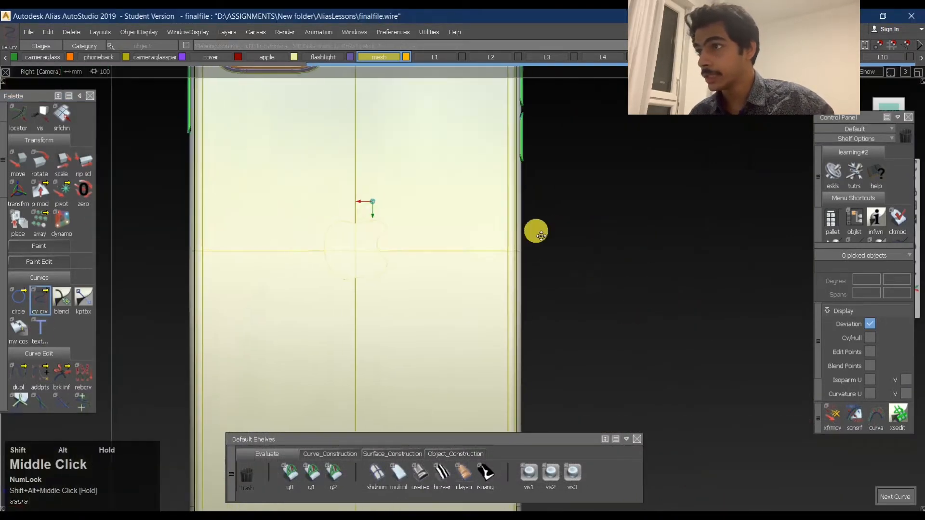
alt+shift+middle_drag(537, 230, 431, 231)
alt+shift+right_drag(189, 248, 405, 207)
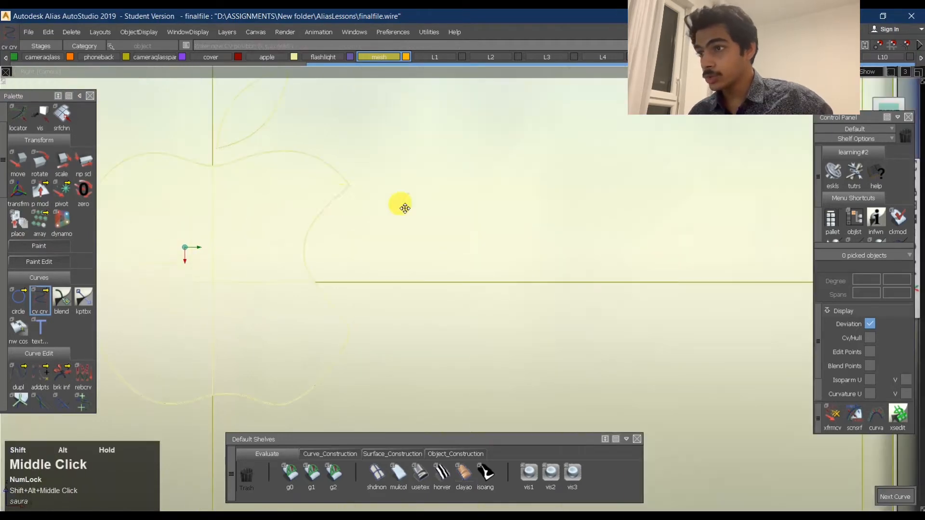
alt+shift+middle_drag(405, 207, 527, 211)
alt+shift+right_drag(528, 211, 503, 217)
click(376, 476)
Draw a CV curve tracing the logo's upper edge from beside the centre dip, round the pointed corner and into the bite
mouse_move(418, 234)
alt+shift+middle_down()
mouse_move(504, 275)
mouse_move(475, 233)
alt+shift+middle_up()
click(501, 225)
mouse_move(539, 218)
mouse_down()
mouse_move(560, 222)
mouse_move(536, 213)
mouse_up()
click(565, 220)
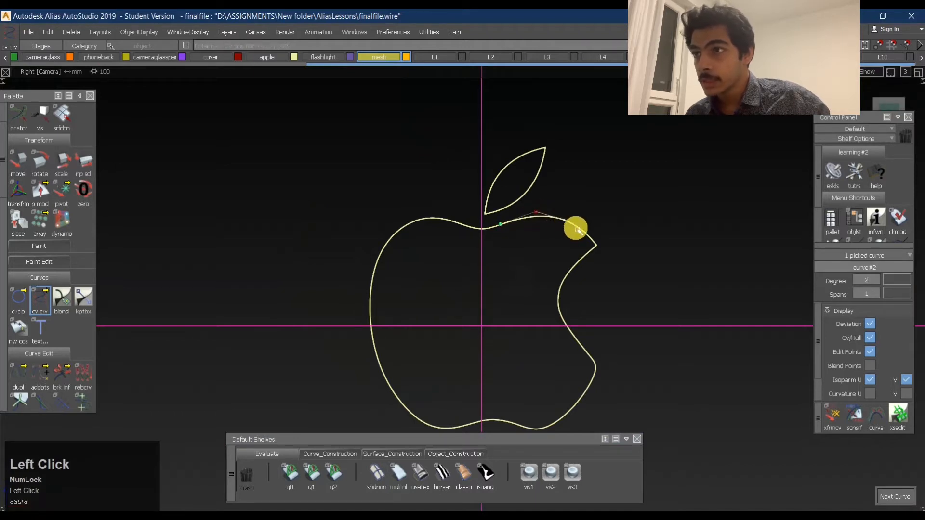
click(597, 246)
click(567, 274)
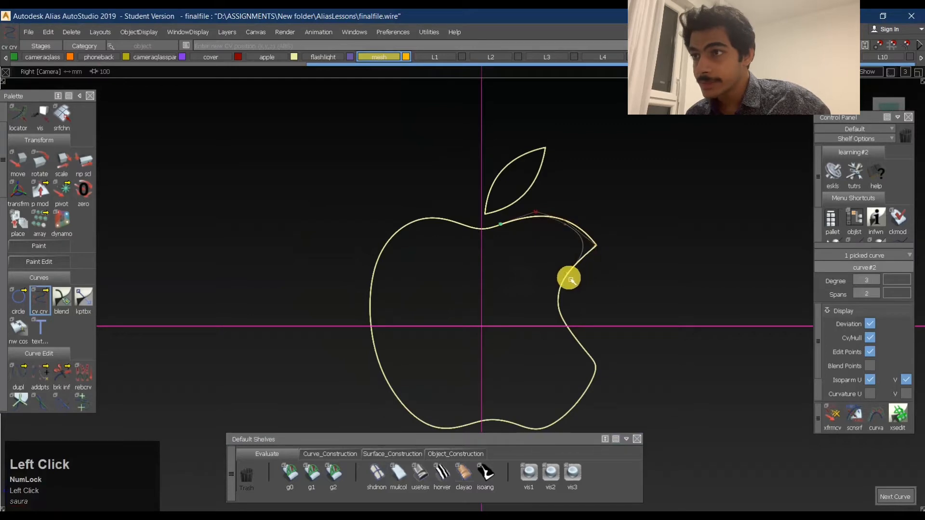
Undo the last CV placed inside the bite so the curve ends at the logo's pointed corner
alt+shift+right_drag(570, 229, 640, 229)
alt+shift+middle_drag(640, 229, 525, 305)
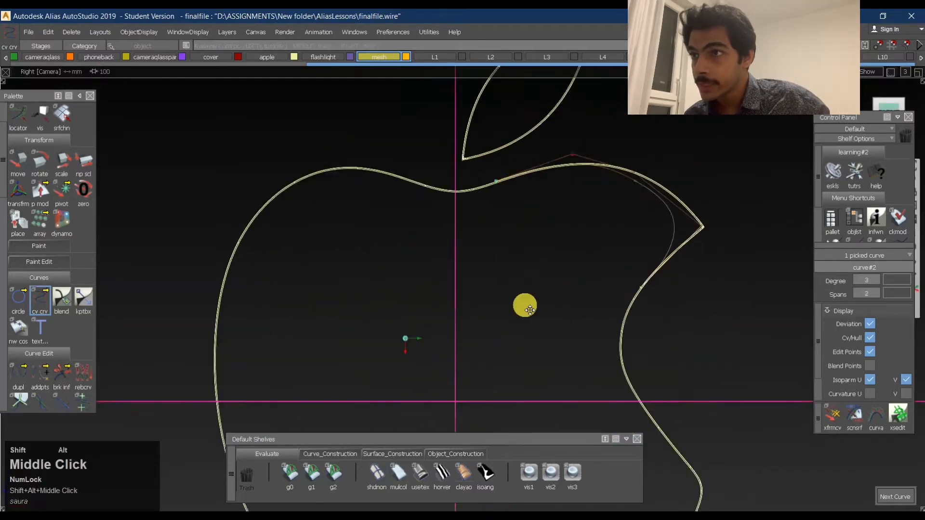
alt+shift+right_drag(524, 305, 590, 273)
alt+shift+middle_drag(589, 271, 501, 297)
key(ctrl+z)
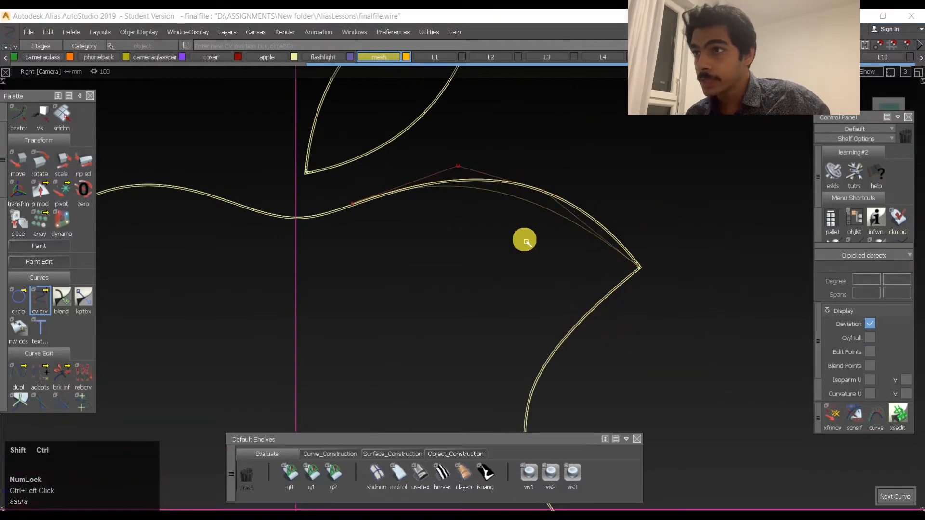
Move the curve's two middle CVs above the logo so the curve follows the upper edge of its outline
ctrl+shift+drag(525, 240, 544, 231)
drag(531, 182, 559, 197)
ctrl+shift+middle_drag(563, 223, 567, 238)
drag(568, 239, 583, 212)
ctrl+shift+drag(458, 218, 437, 189)
ctrl+shift+click(412, 212)
drag(440, 150, 541, 204)
ctrl+shift+middle_drag(506, 260, 490, 338)
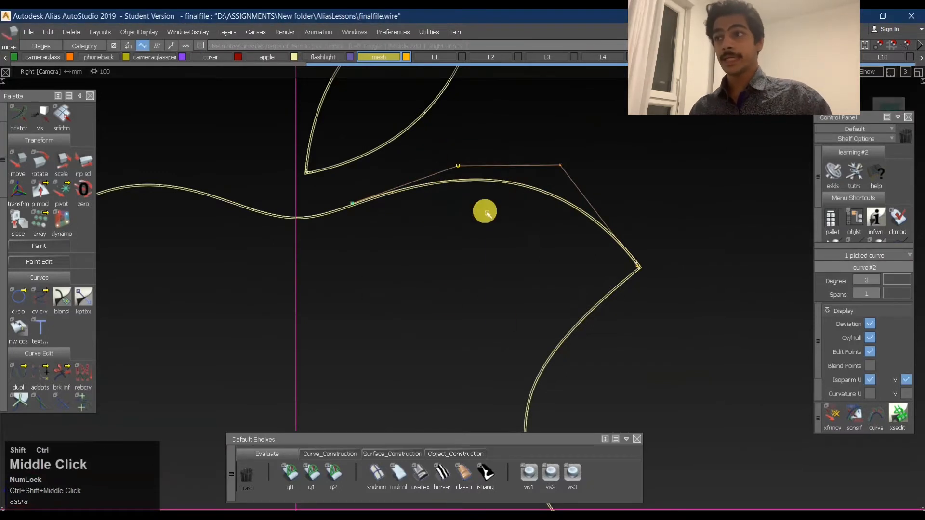
Delete the practice CV curve traced along the logo's upper edge
ctrl+shift+drag(463, 217, 229, 234)
drag(451, 169, 497, 198)
key(Return)
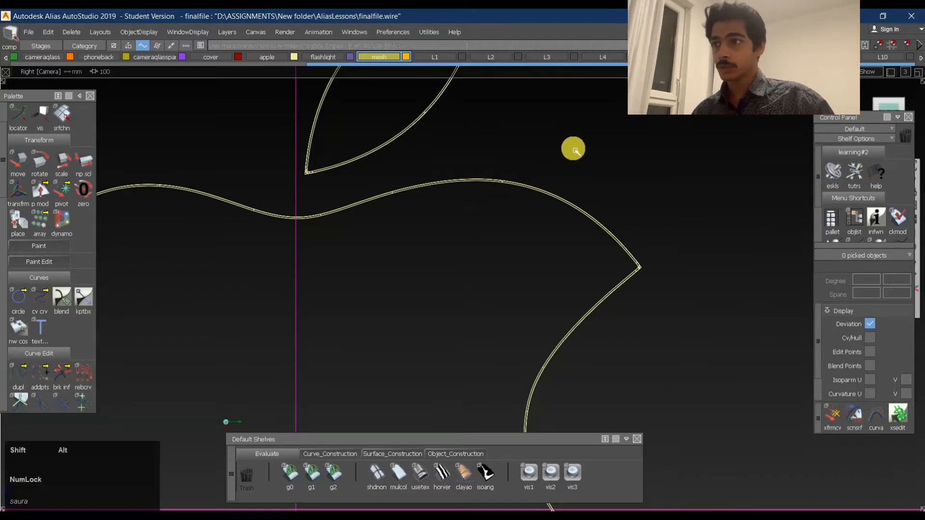
Shade the whole phone model with the user texture diagnostic shader, seen in perspective around the Apple logo
alt+shift+right_drag(572, 149, 524, 198)
alt+shift+drag(525, 198, 615, 217)
alt+shift+right_drag(615, 217, 603, 240)
alt+shift+middle_drag(603, 241, 569, 238)
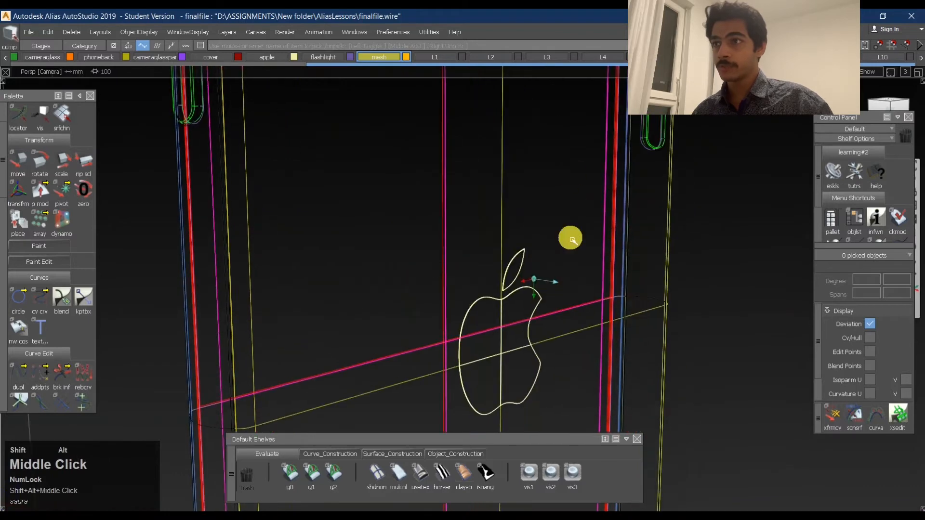
alt+shift+drag(562, 252, 524, 246)
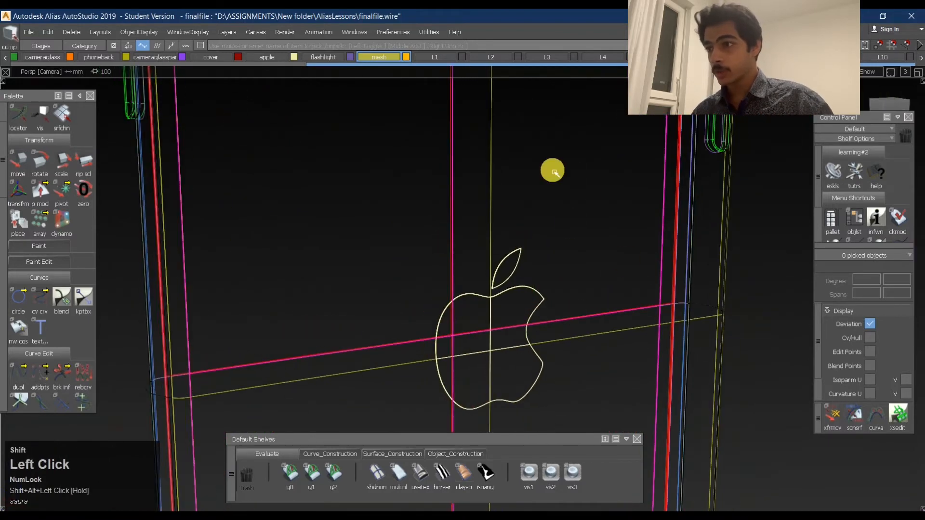
click(402, 472)
click(424, 476)
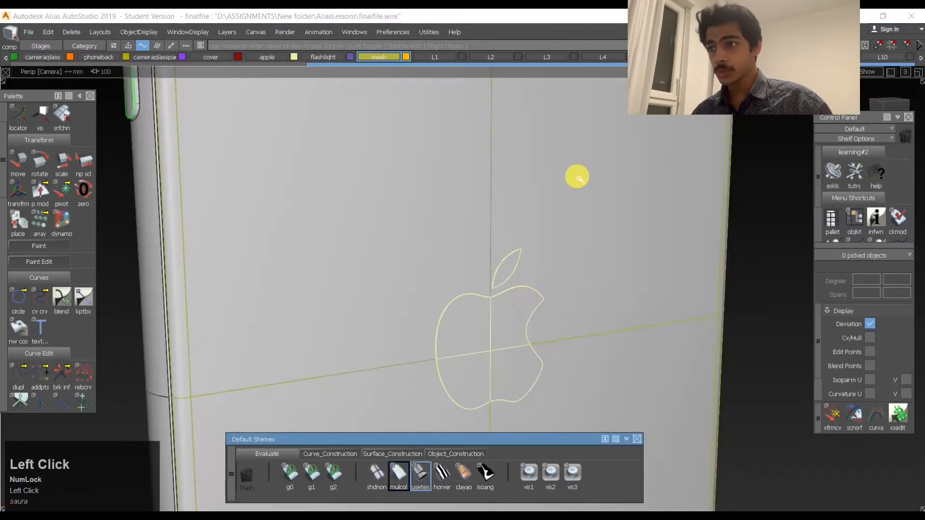
alt+shift+drag(511, 264, 611, 305)
alt+shift+middle_drag(483, 312, 476, 247)
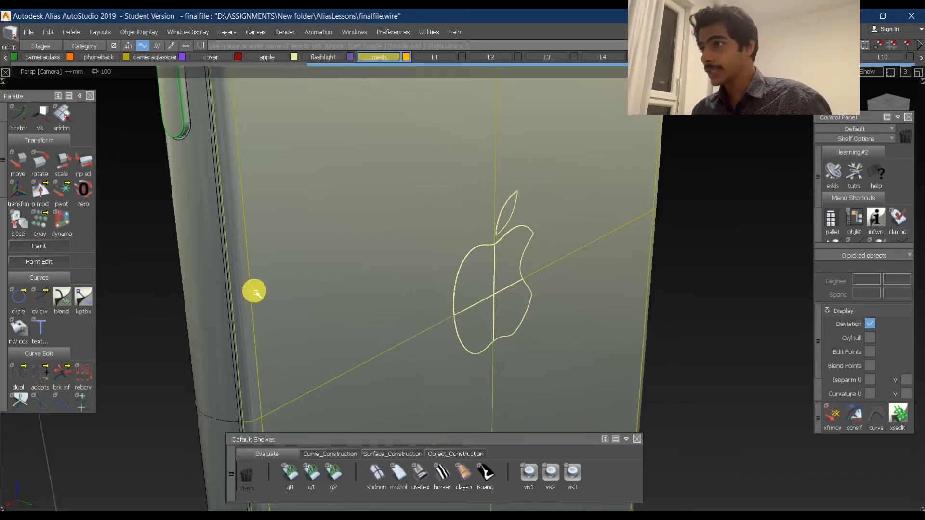
Examine the shaded side buttons, checking their rounded ends and edge surfaces from several angles
alt+shift+middle_drag(368, 216, 471, 295)
alt+shift+drag(471, 295, 379, 205)
alt+shift+right_drag(379, 204, 413, 186)
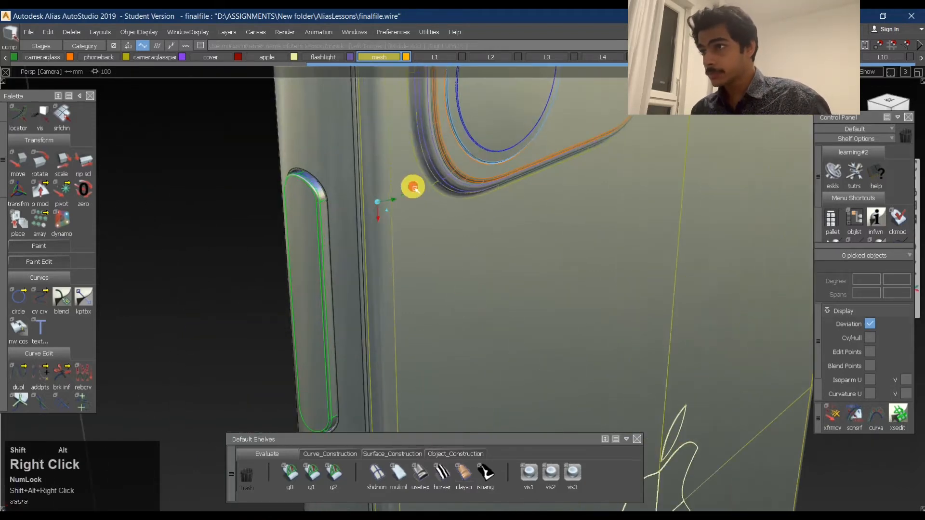
alt+shift+drag(413, 186, 328, 190)
alt+shift+right_drag(327, 189, 365, 168)
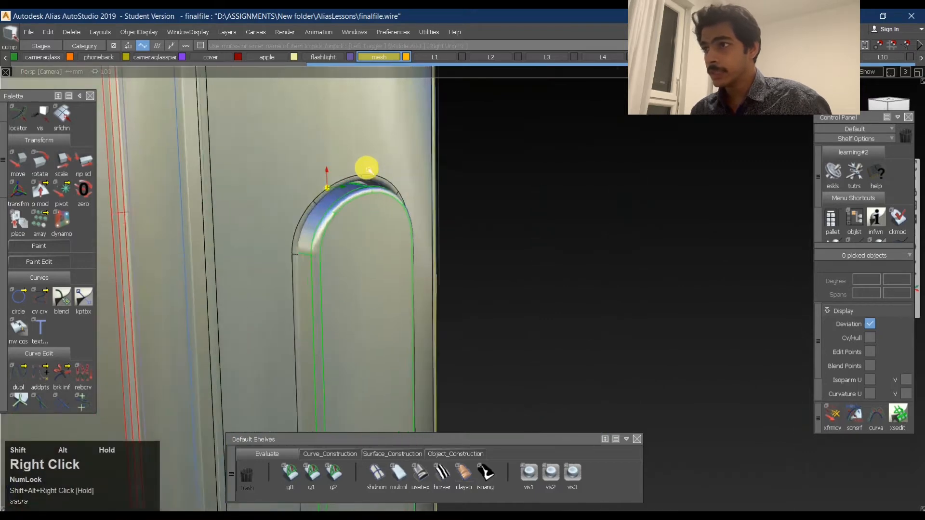
alt+shift+drag(365, 168, 316, 192)
alt+shift+right_drag(316, 192, 366, 173)
alt+shift+drag(365, 174, 363, 213)
alt+shift+right_drag(363, 213, 491, 258)
alt+shift+drag(491, 259, 498, 165)
alt+shift+right_drag(497, 165, 541, 145)
alt+shift+drag(541, 145, 467, 166)
alt+shift+right_drag(467, 166, 504, 136)
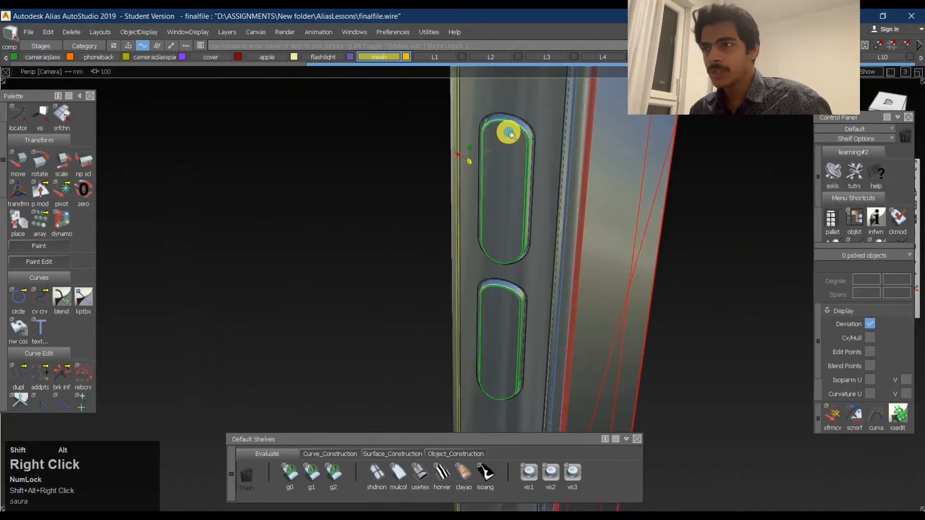
alt+shift+middle_drag(504, 137, 487, 173)
alt+shift+right_drag(488, 174, 516, 173)
alt+shift+drag(516, 173, 609, 190)
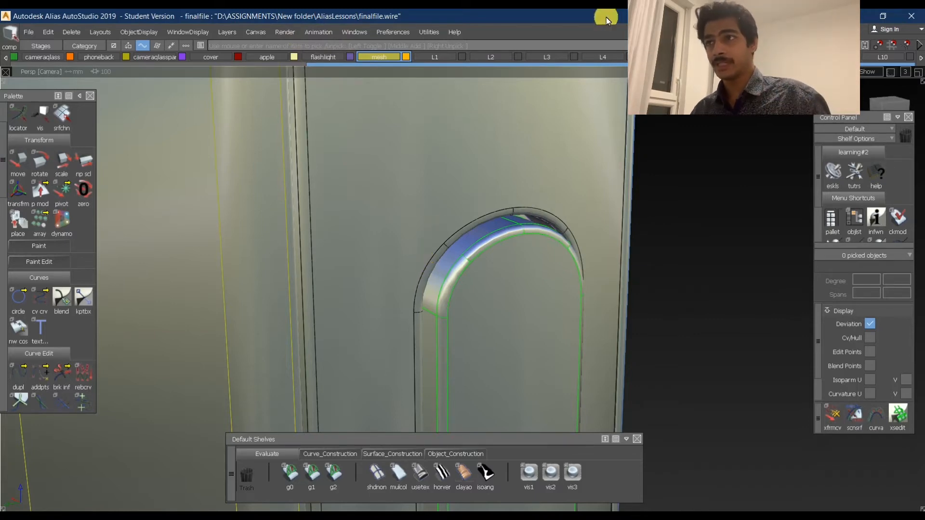
drag(607, 20, 621, 10)
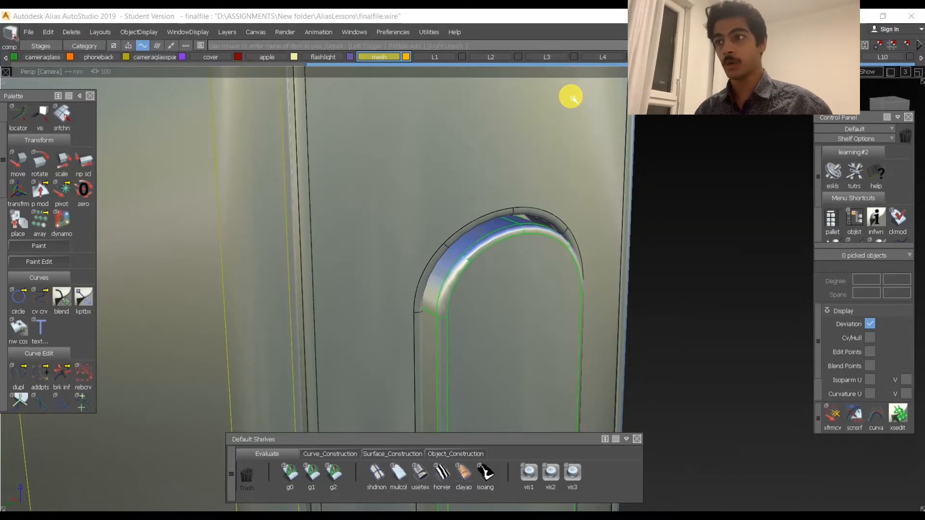
Set the user texture shader's tessellator to Accurate and its tolerance to 0.0001
alt+shift+click(454, 253)
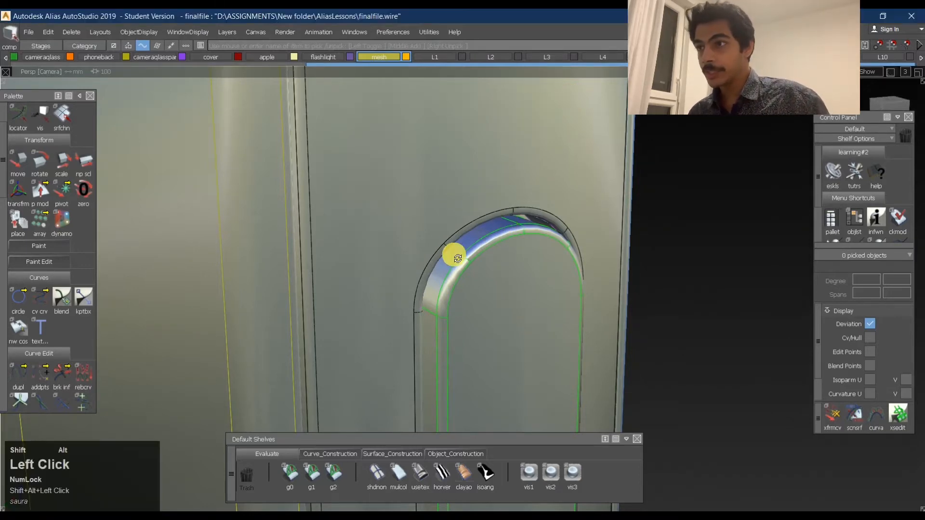
alt+shift+right_drag(454, 254, 518, 218)
alt+shift+drag(518, 219, 488, 289)
alt+shift+right_drag(530, 279, 501, 298)
alt+shift+drag(500, 298, 644, 275)
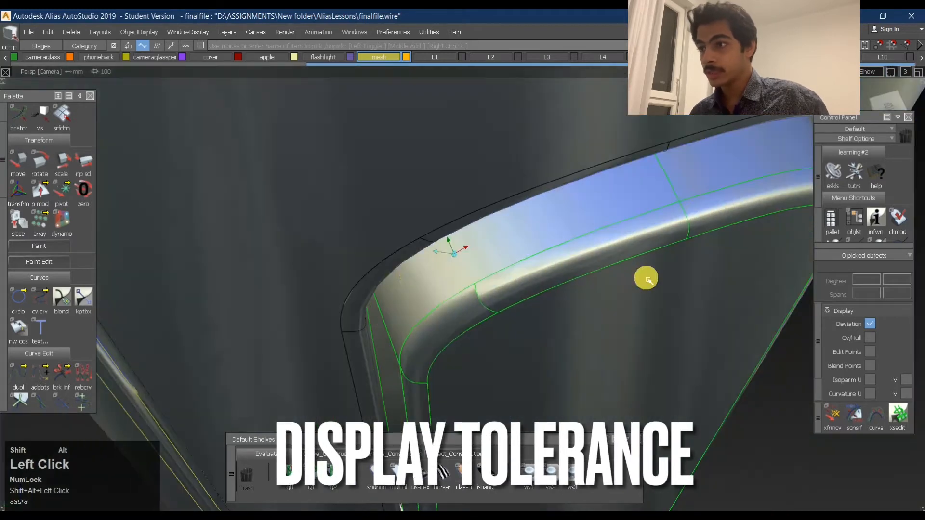
alt+shift+drag(549, 380, 496, 328)
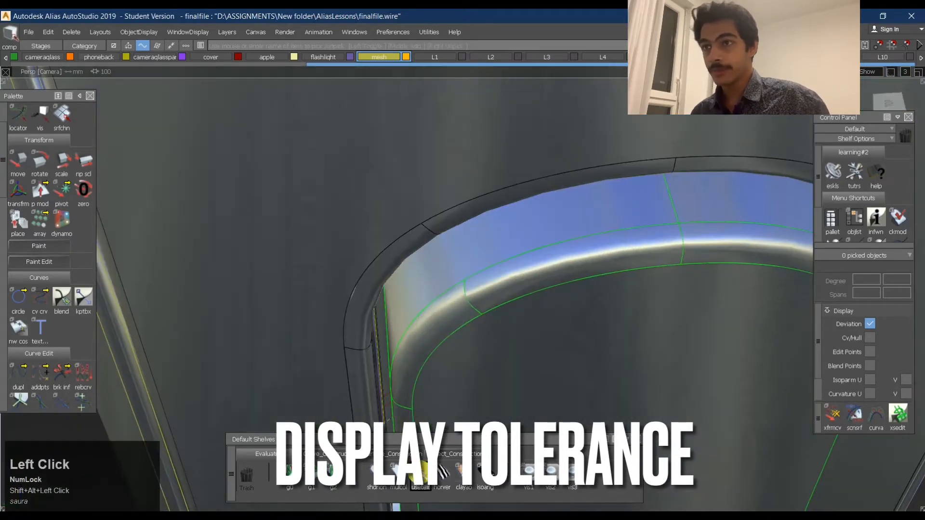
double_click(421, 473)
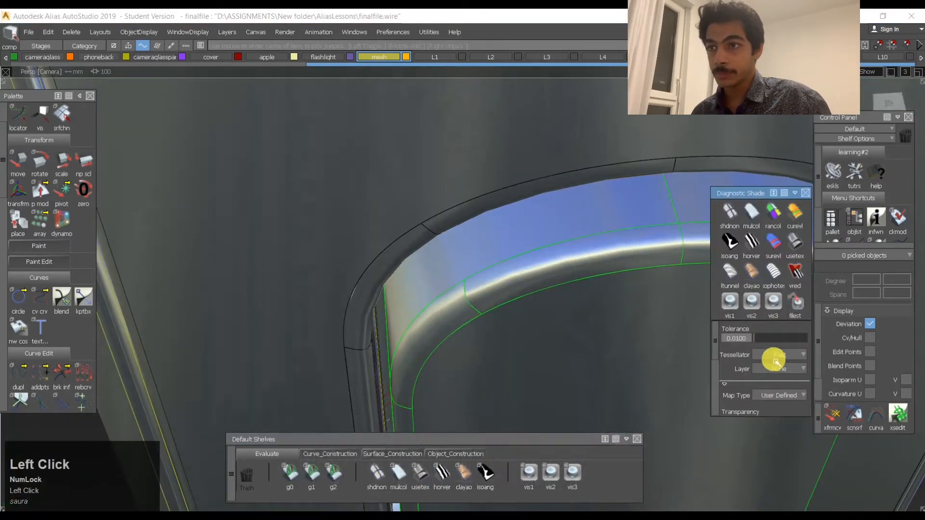
click(750, 338)
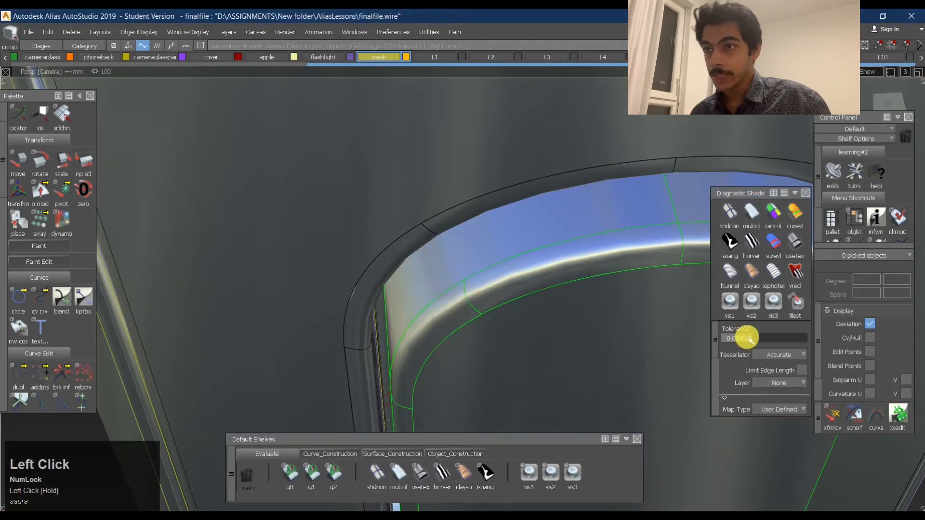
drag(752, 338, 710, 341)
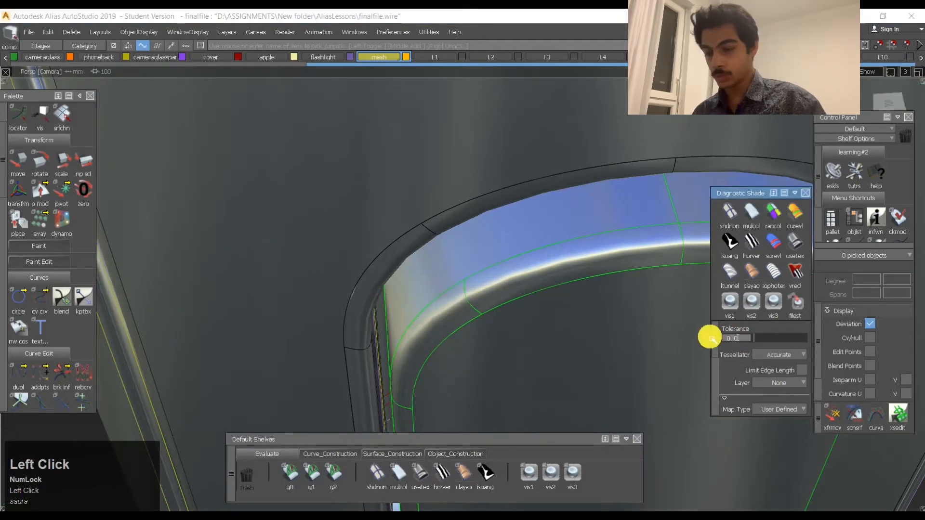
text(00)
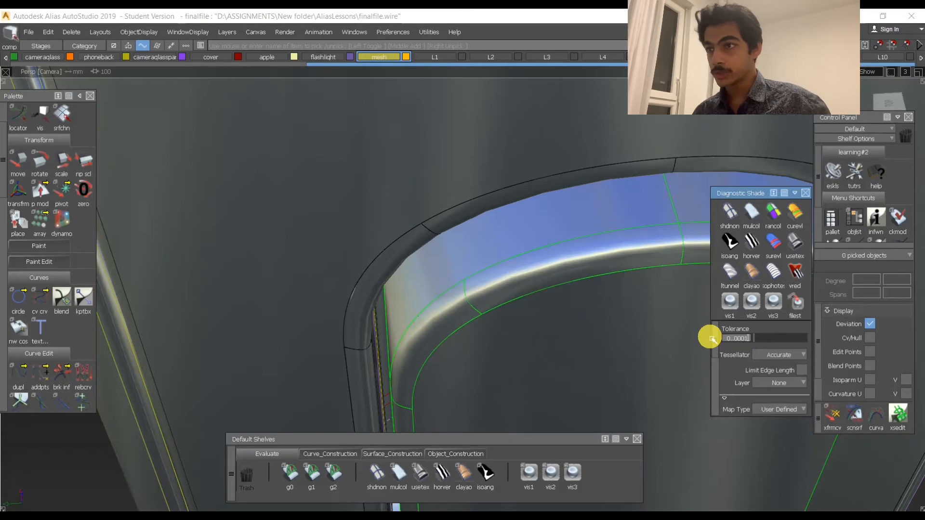
text(1)
key(Return)
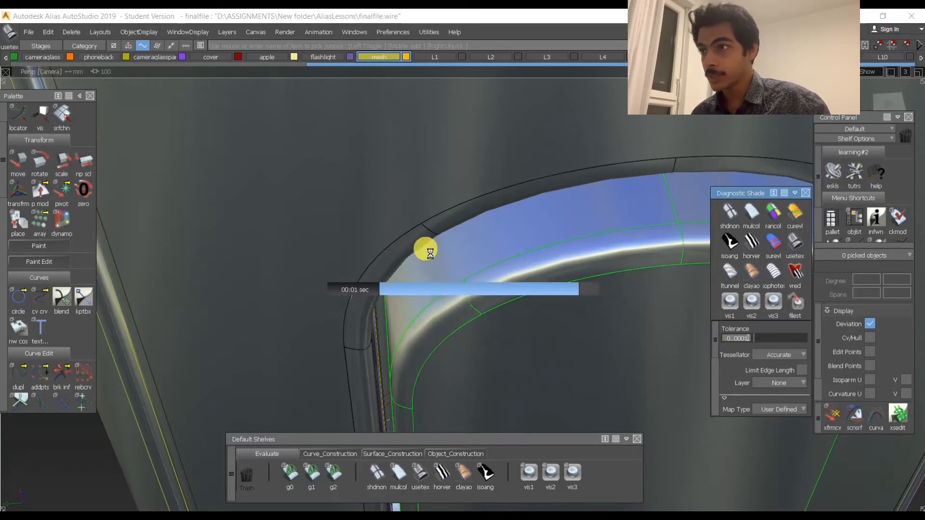
Examine the shading smoothness on the side button's rounded end from several angles
mouse_move(480, 295)
alt+shift+mouse_down()
mouse_move(586, 240)
mouse_move(667, 268)
mouse_move(436, 306)
mouse_move(580, 246)
alt+shift+mouse_up()
alt+shift+right_drag(580, 246, 592, 259)
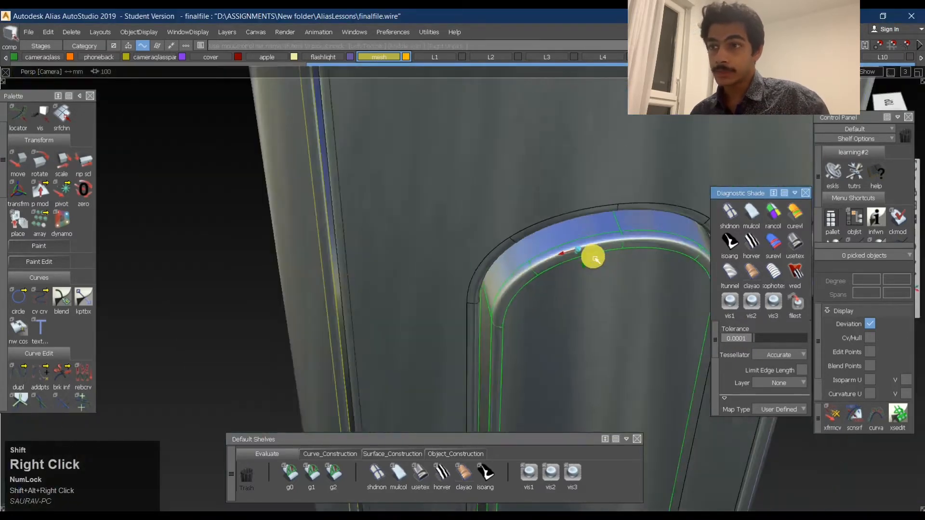
alt+shift+drag(592, 258, 502, 260)
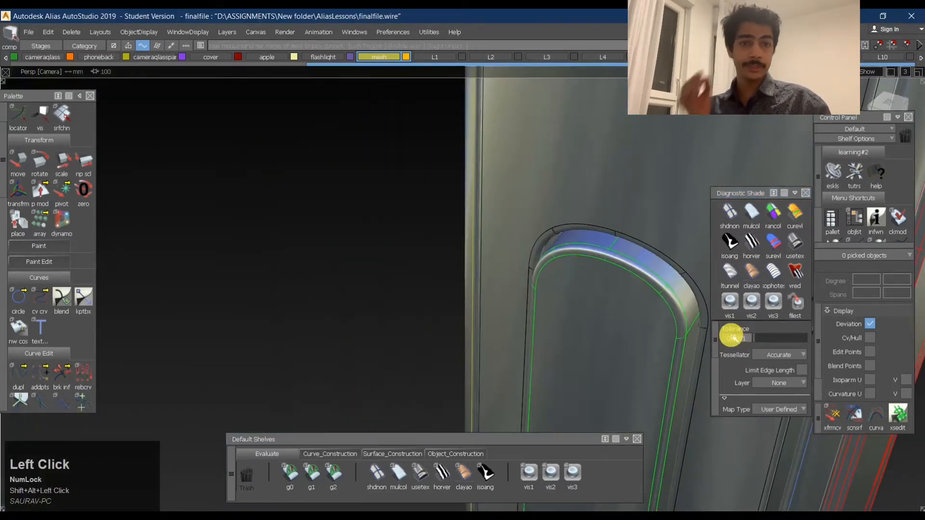
drag(732, 337, 740, 339)
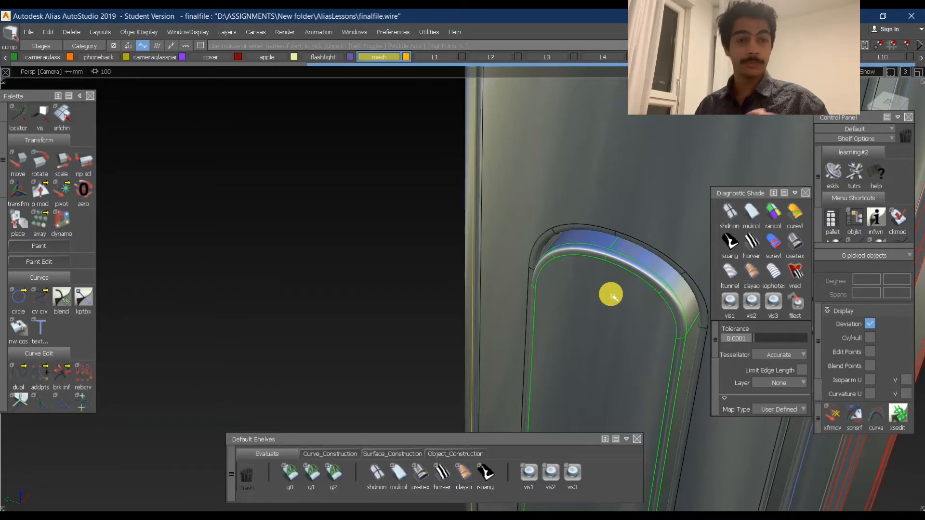
alt+shift+drag(585, 238, 694, 291)
alt+shift+right_drag(694, 292, 634, 293)
alt+shift+middle_drag(634, 294, 596, 236)
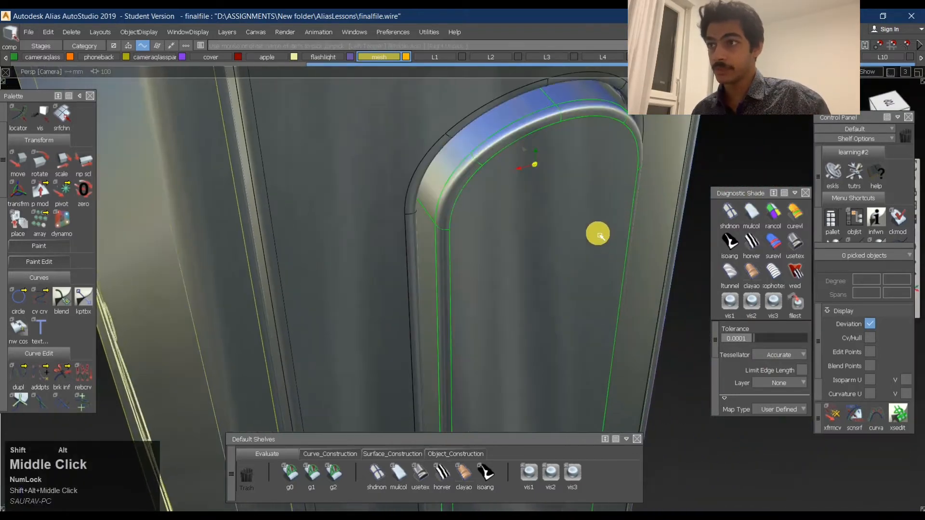
alt+shift+drag(597, 236, 702, 177)
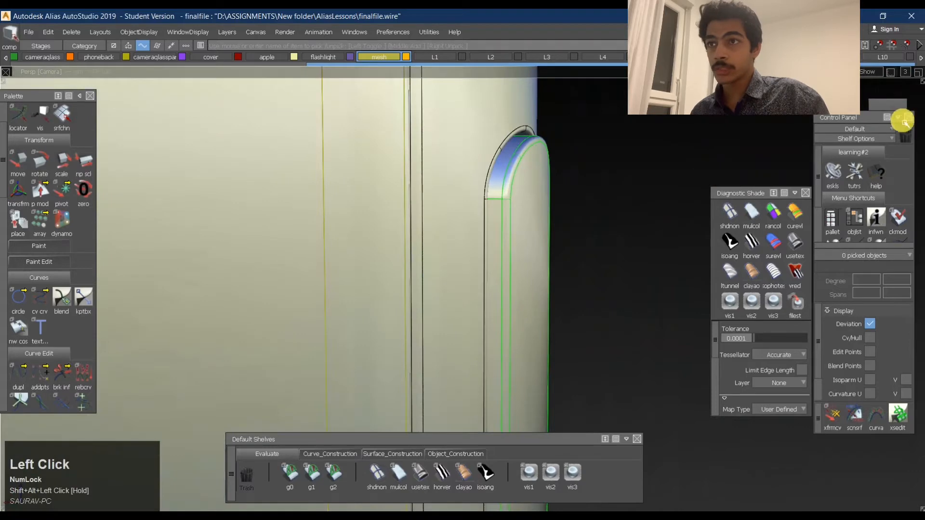
Move the Control Panel clear of the view cube and switch to the Front view
drag(858, 117, 852, 151)
click(882, 116)
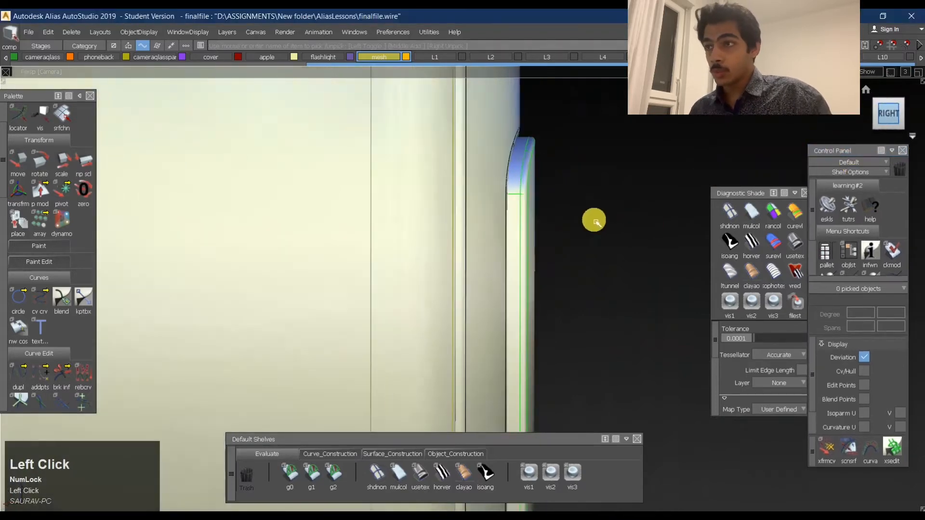
alt+shift+drag(622, 258, 481, 231)
click(891, 117)
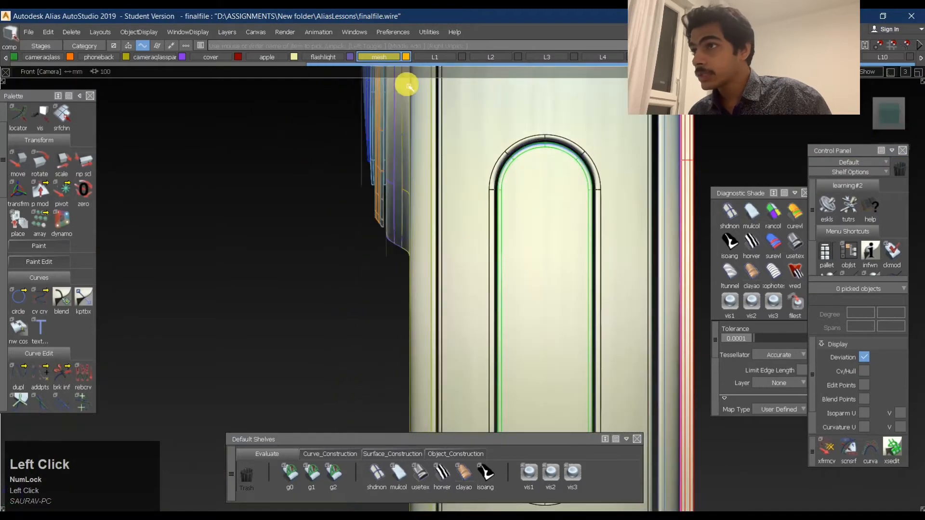
drag(356, 70, 71, 71)
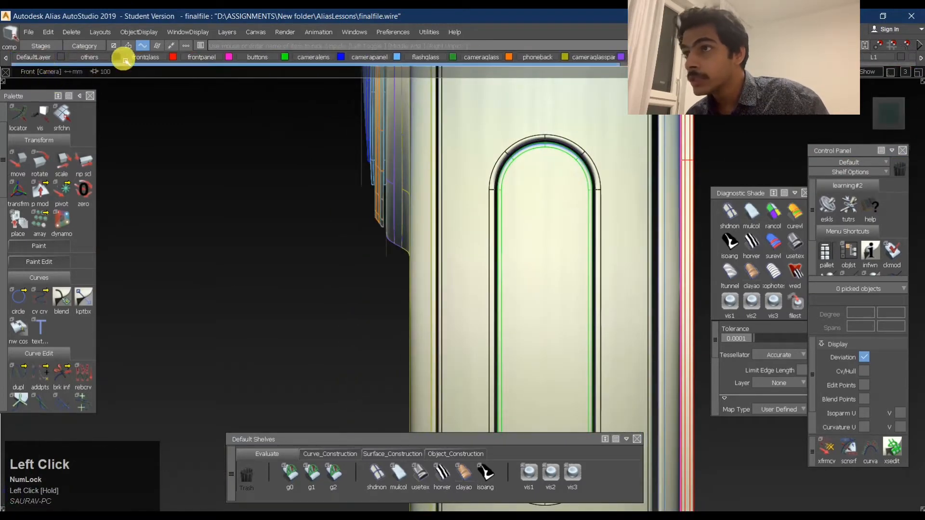
drag(124, 61, 215, 76)
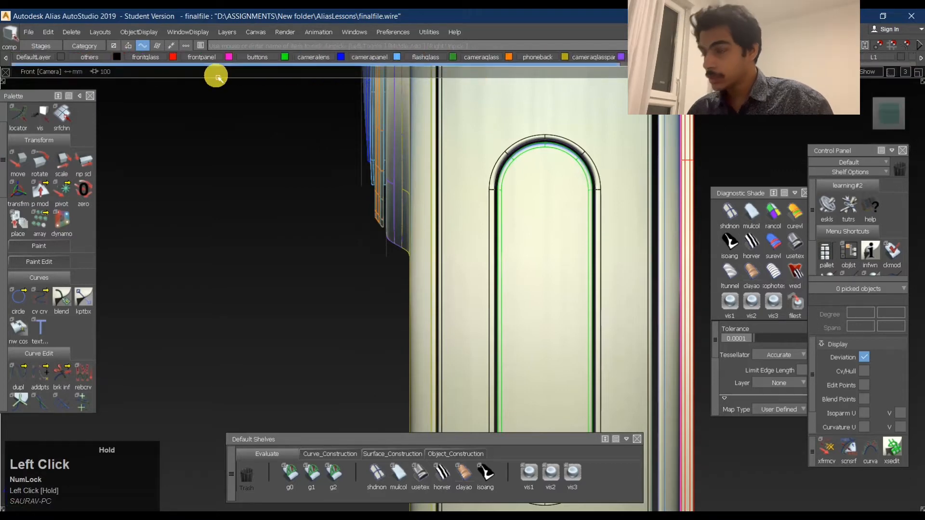
key(ctrl+j)
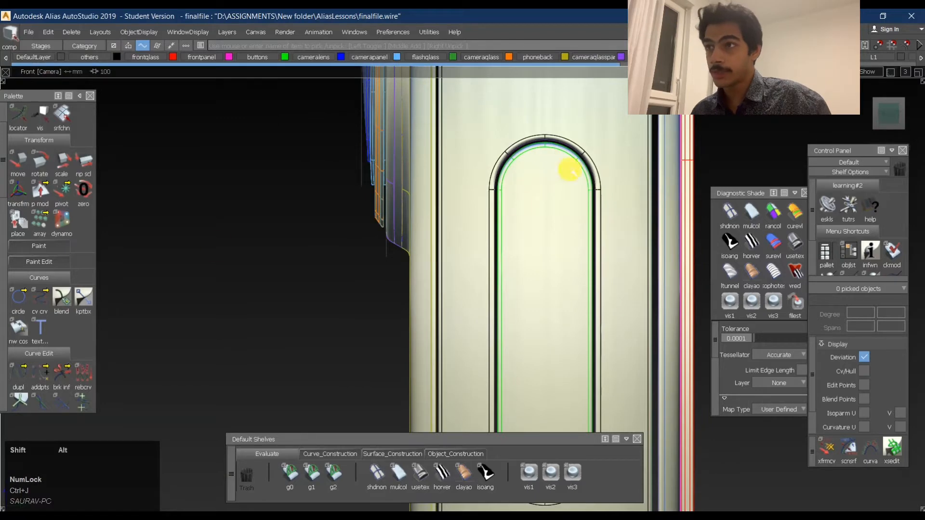
Turn off the diagnostic shading and show the whole upper side button as wireframe in the Front view
alt+shift+drag(571, 171, 751, 246)
alt+shift+right_drag(571, 176, 568, 161)
alt+shift+drag(660, 161, 525, 149)
click(894, 124)
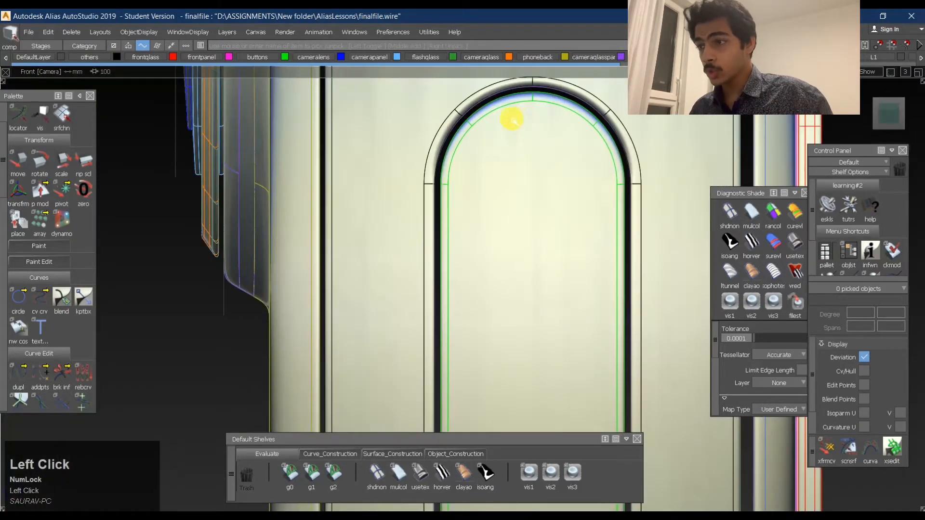
click(377, 473)
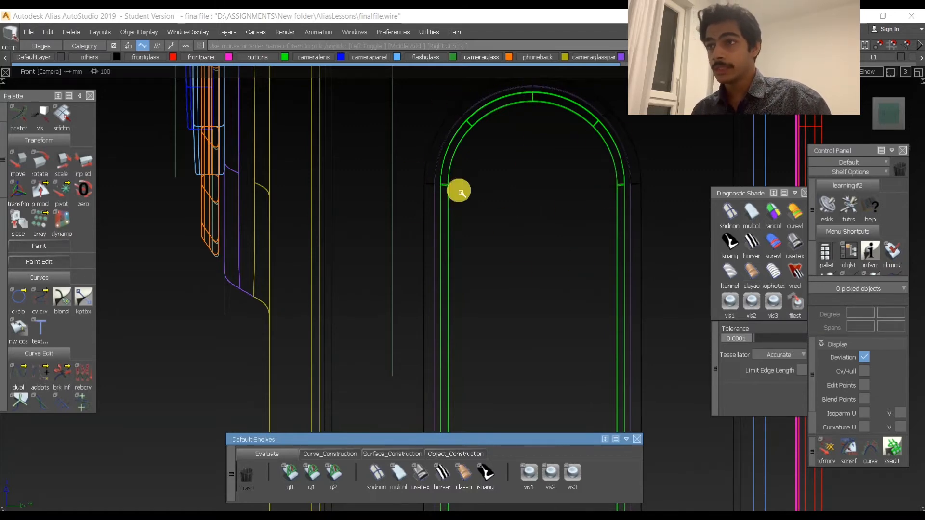
alt+shift+middle_drag(634, 169, 542, 132)
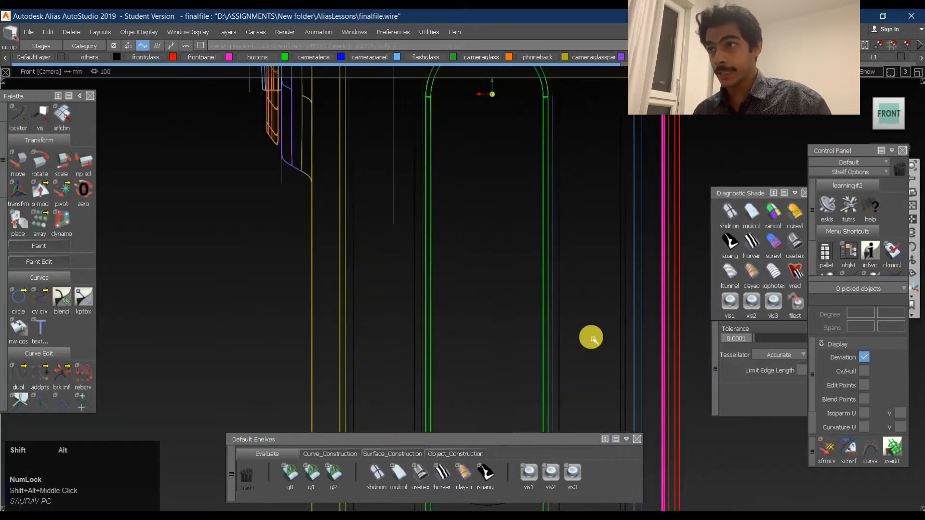
alt+shift+right_drag(591, 337, 558, 320)
alt+shift+middle_drag(557, 320, 621, 289)
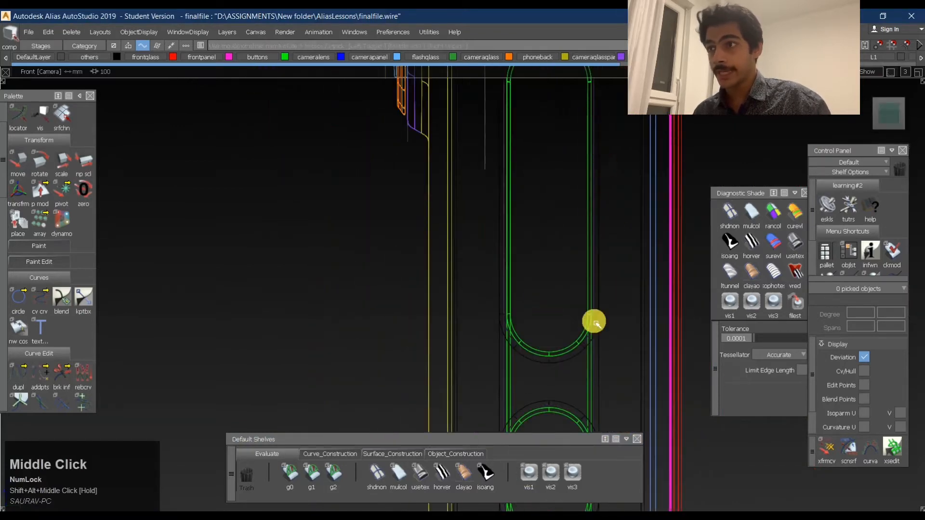
alt+shift+middle_drag(519, 115, 516, 157)
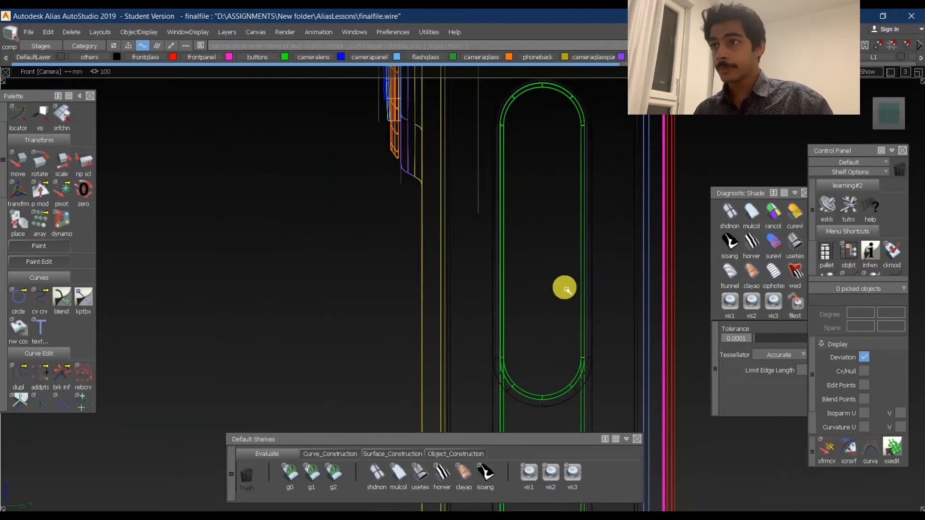
Pick the phone's side surface containing the button slots, shade only it with the user texture shader, and deselect it
alt+shift+drag(363, 236, 685, 276)
ctrl+shift+drag(700, 193, 532, 199)
click(553, 138)
alt+shift+drag(553, 139, 456, 245)
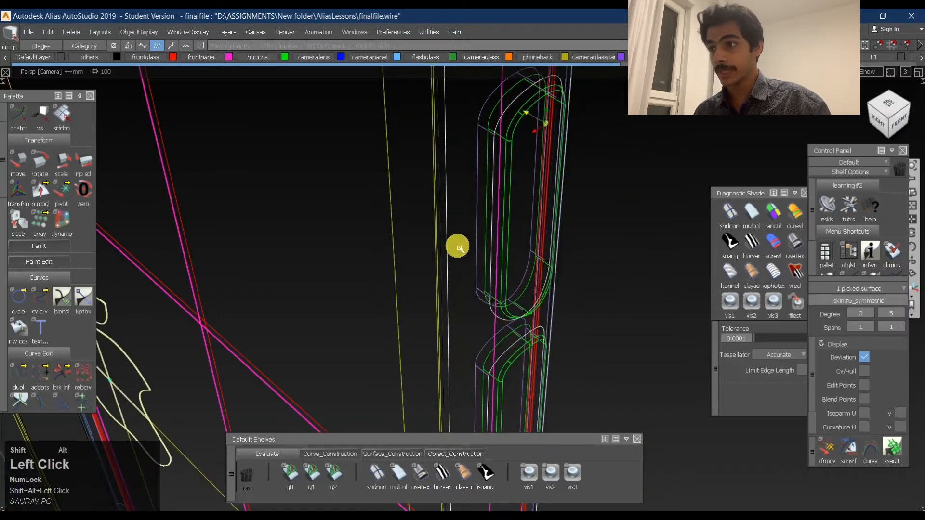
click(420, 472)
alt+shift+drag(506, 219, 464, 215)
ctrl+shift+drag(510, 289, 522, 213)
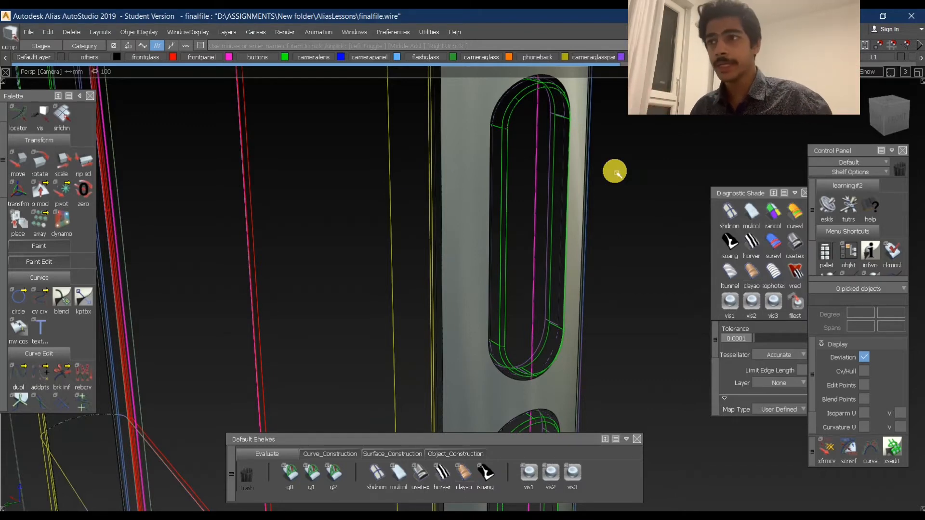
click(888, 115)
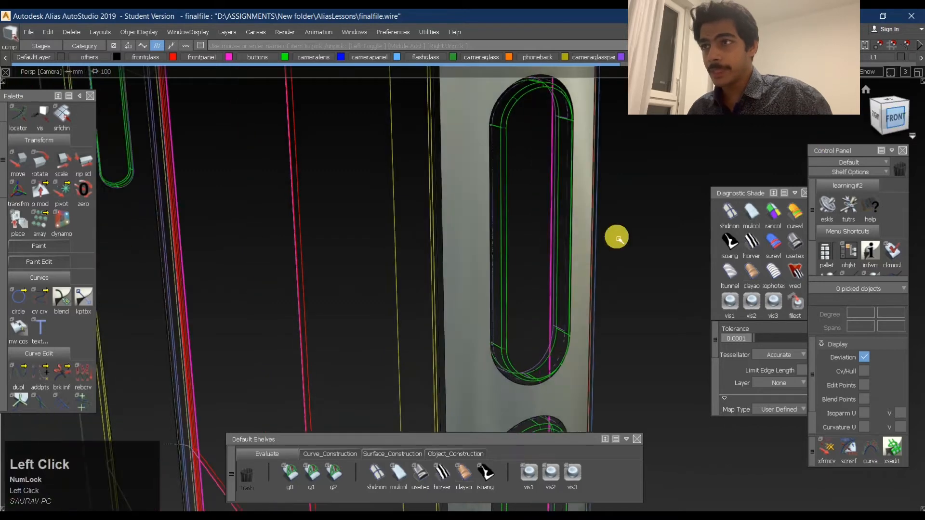
Duplicate the phone's side surface containing the button slots, move the copy clear of the phone in the Front view, and deselect it
alt+shift+middle_drag(615, 201, 483, 235)
alt+shift+drag(483, 235, 654, 269)
ctrl+shift+drag(423, 270, 449, 158)
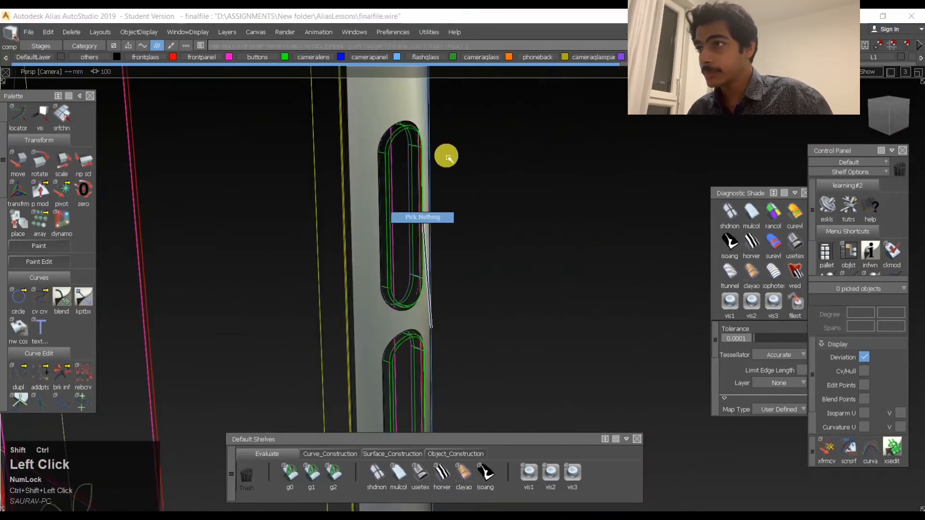
click(348, 133)
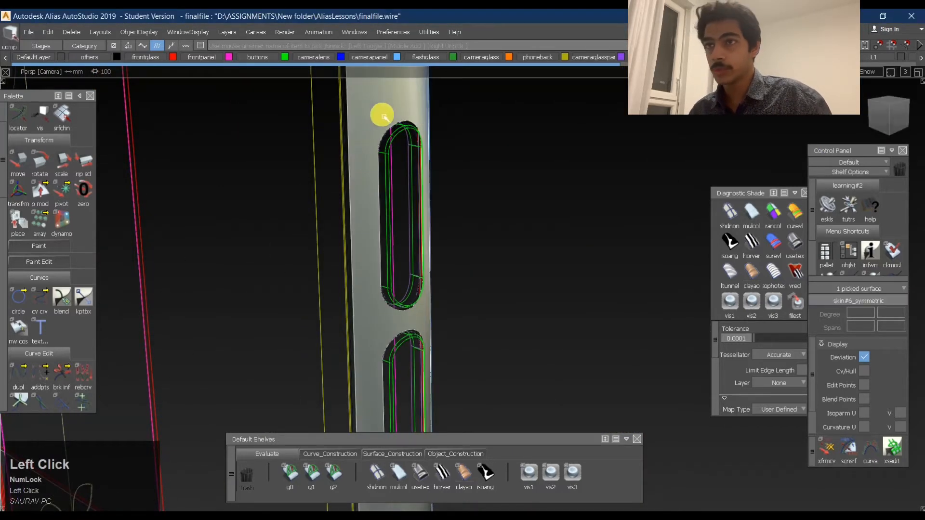
click(901, 116)
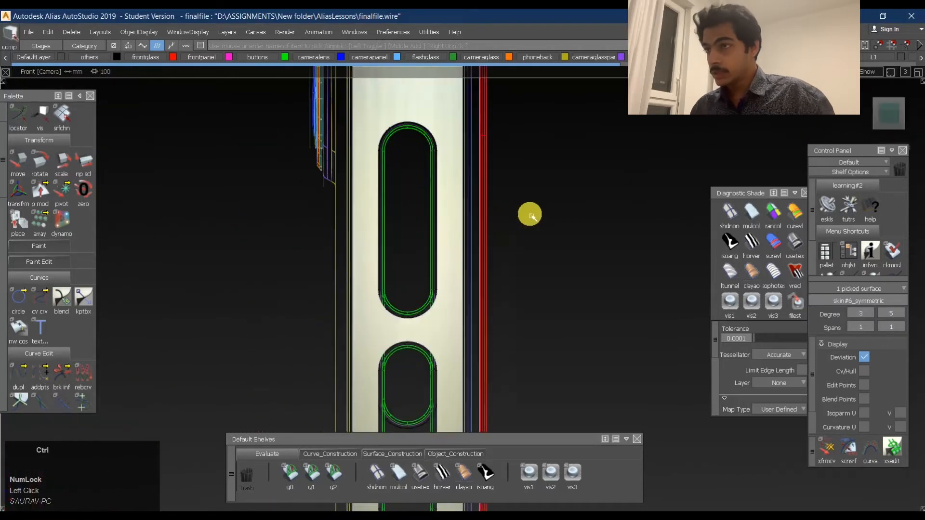
key(ctrl+c)
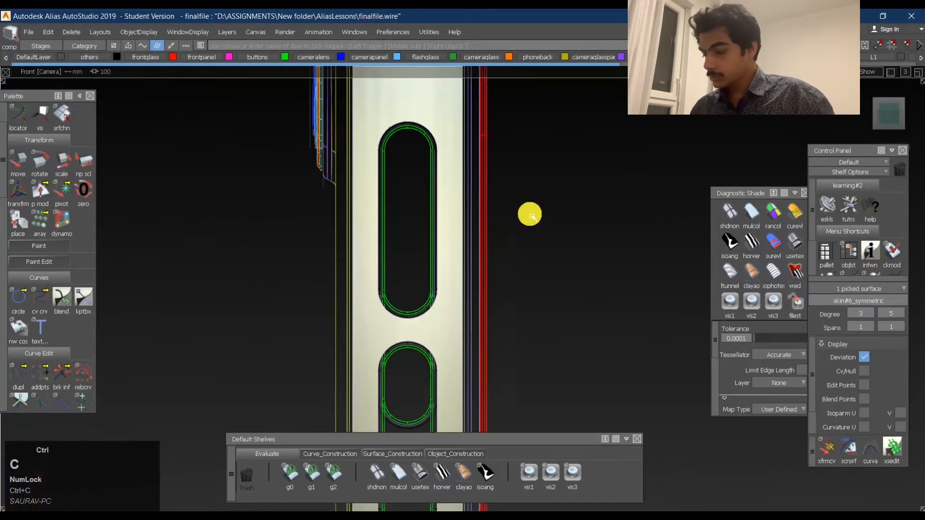
key(ctrl+v)
middle_drag(529, 213, 779, 212)
ctrl+shift+drag(598, 299, 611, 150)
Shade the model and the copied side surface with the user texture shader and turn to a perspective view of the slots
alt+shift+right_drag(643, 164, 611, 175)
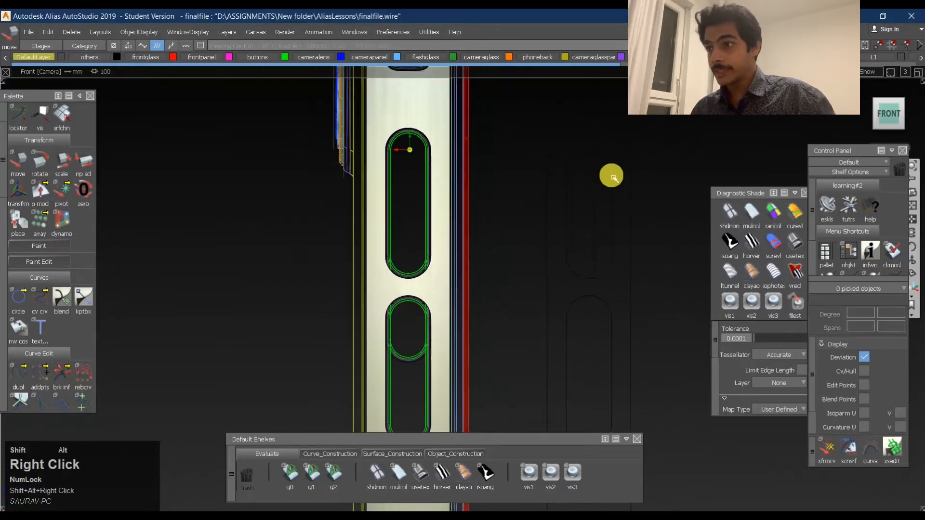
alt+shift+middle_drag(639, 172, 567, 194)
click(420, 473)
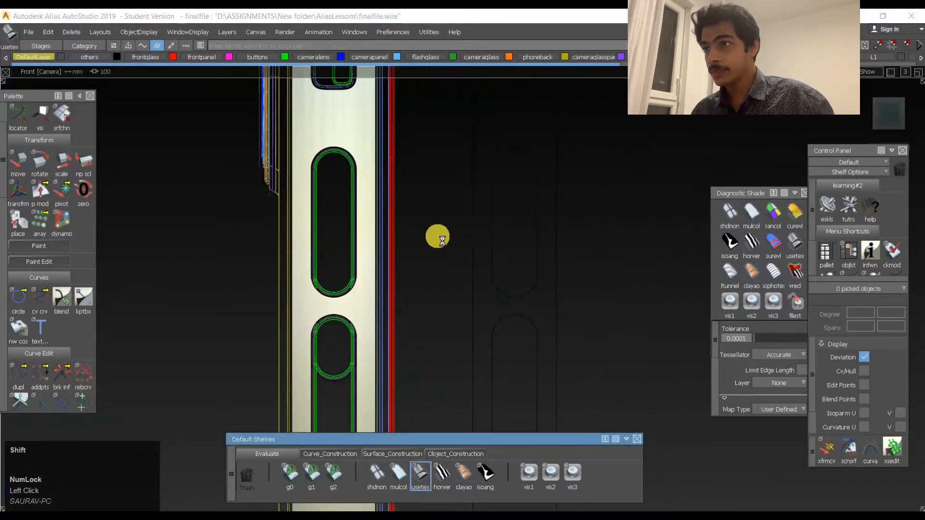
mouse_move(418, 233)
alt+shift+mouse_down()
mouse_move(574, 309)
mouse_move(543, 301)
alt+shift+mouse_up()
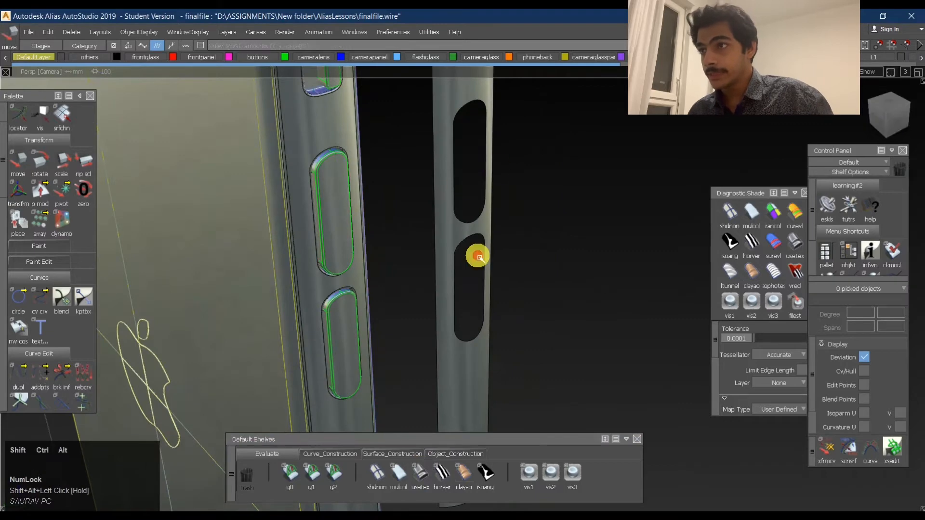
Untrim the slot openings in the copied side surface and clear the selection
ctrl+shift+right_click(485, 129)
ctrl+shift+right_drag(485, 128, 496, 205)
click(453, 219)
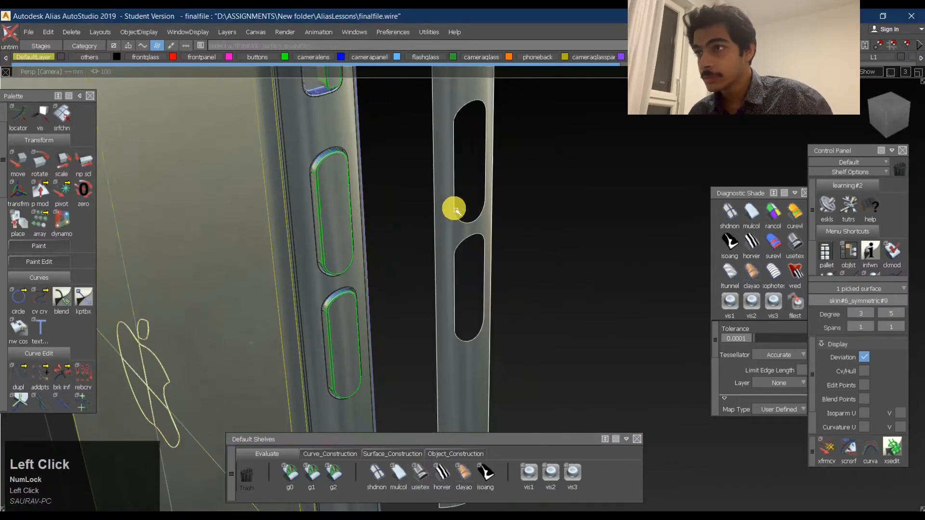
click(455, 211)
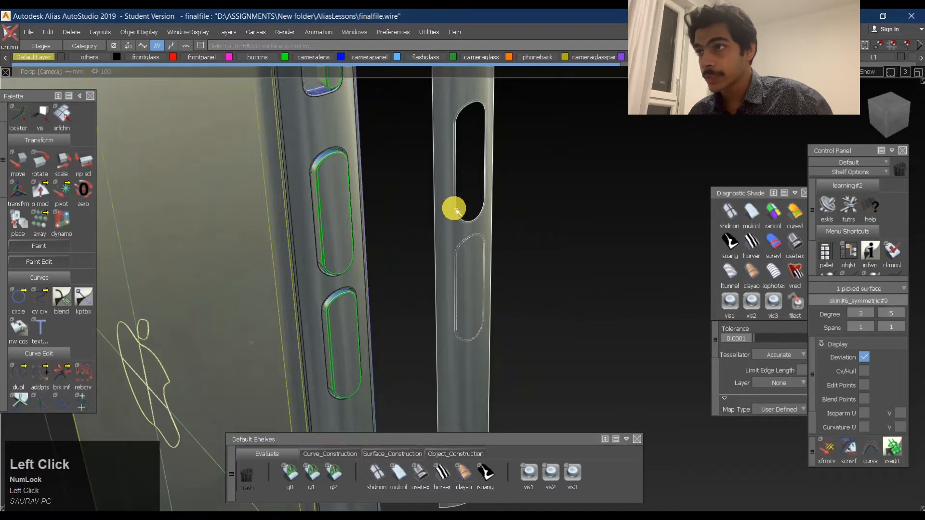
click(455, 209)
ctrl+shift+drag(466, 202, 468, 136)
Trim-divide the copied side surface along the upper long button slot's outline
alt+shift+right_drag(464, 161, 494, 151)
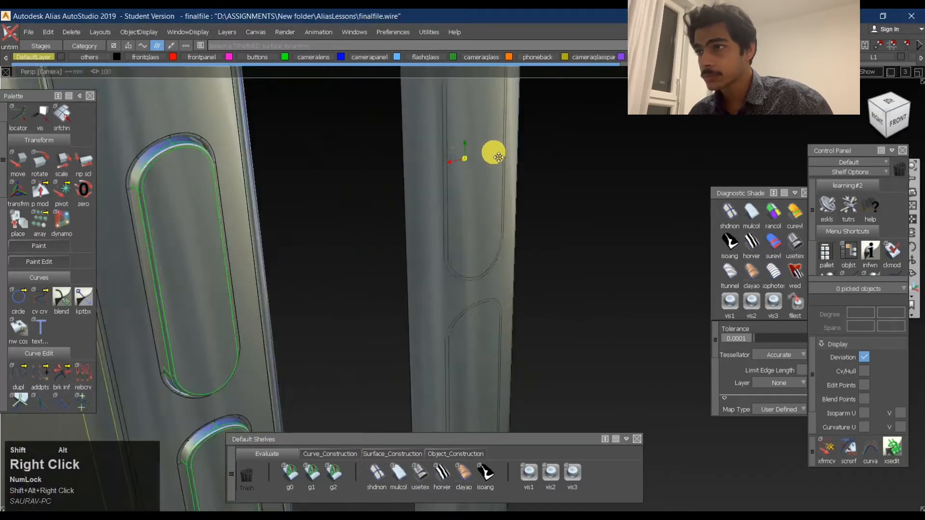
alt+shift+middle_drag(494, 151, 502, 200)
alt+shift+drag(502, 201, 516, 207)
alt+shift+middle_drag(516, 207, 522, 208)
alt+shift+drag(522, 208, 517, 262)
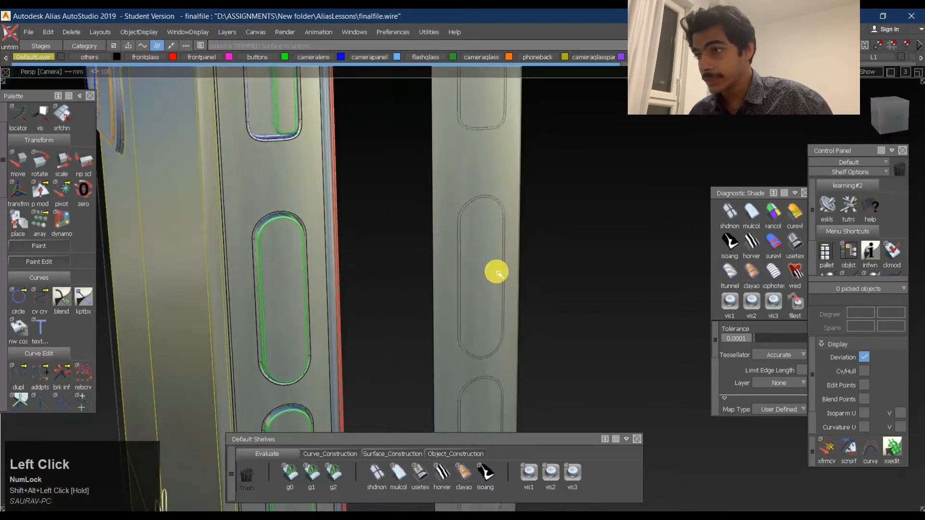
click(382, 455)
click(409, 468)
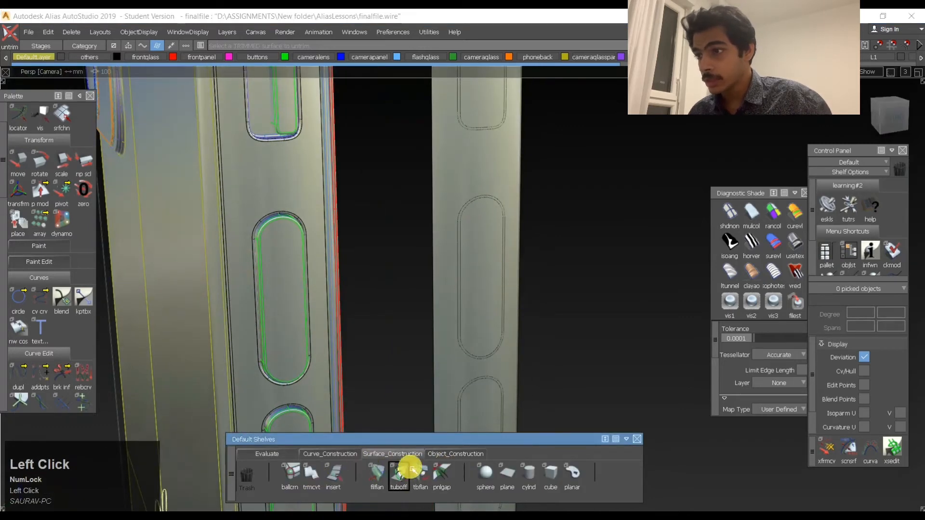
ctrl+shift+right_drag(531, 198, 494, 272)
click(461, 243)
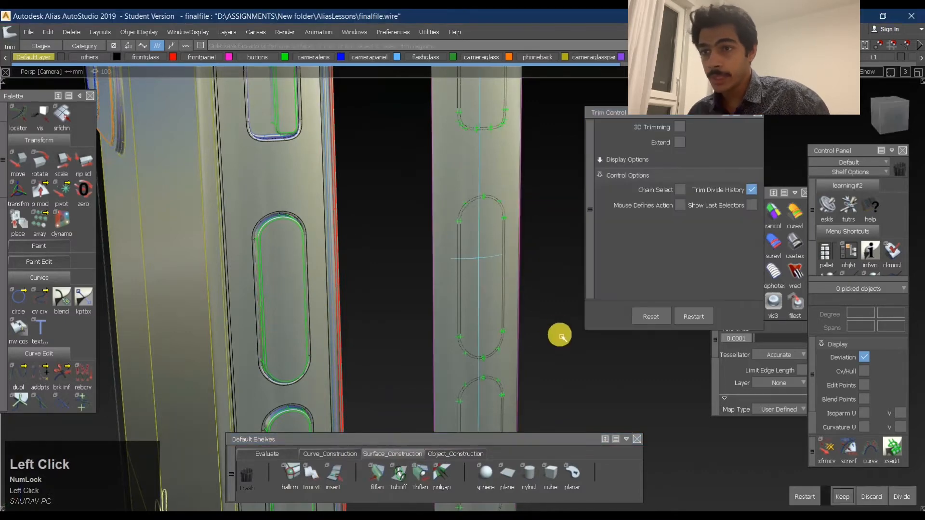
click(897, 498)
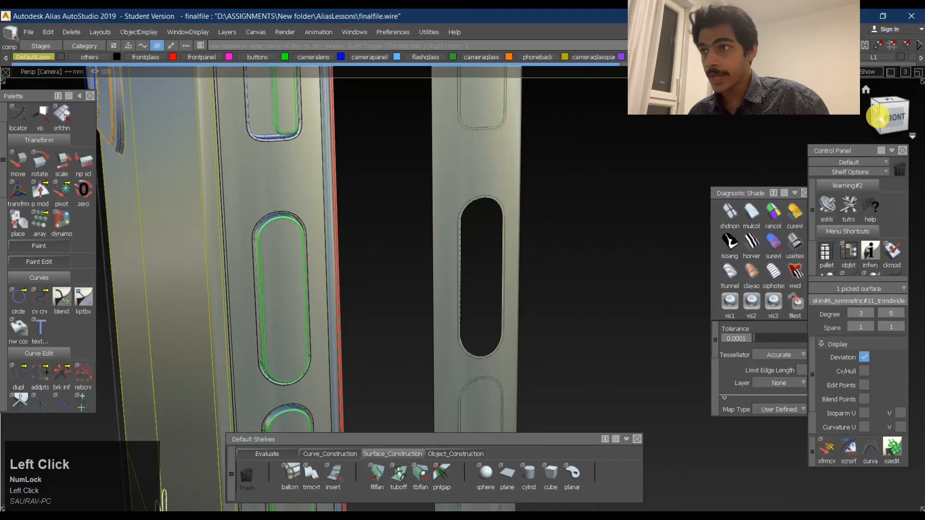
Move the divided button piece about 0.42 mm outward from the copied side surface in the Right view
click(880, 117)
ctrl+shift+middle_drag(566, 405, 581, 250)
middle_click(573, 255)
click(416, 308)
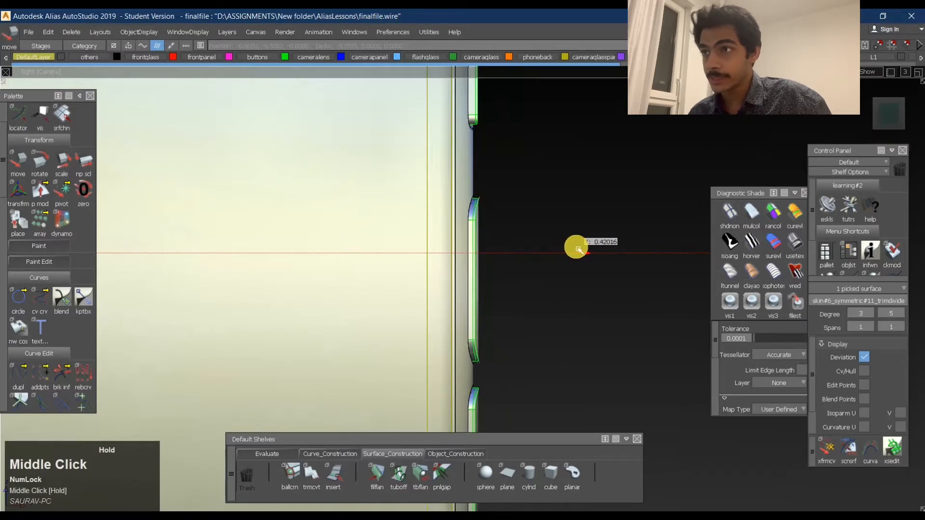
middle_drag(578, 249, 577, 251)
Apply the user texture shader to the offset button piece and view it in its slot opening
alt+shift+drag(641, 229, 469, 246)
alt+shift+click(473, 193)
alt+shift+right_drag(491, 190, 460, 228)
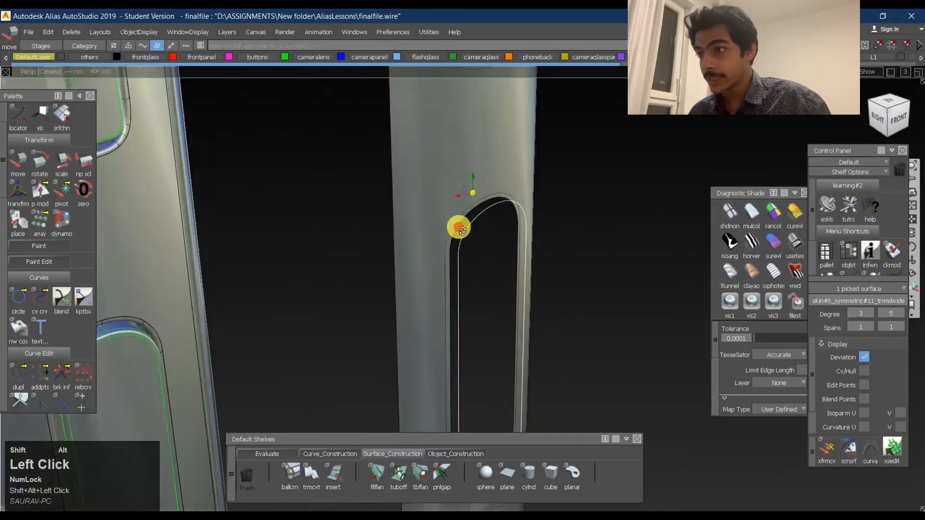
click(267, 453)
click(419, 474)
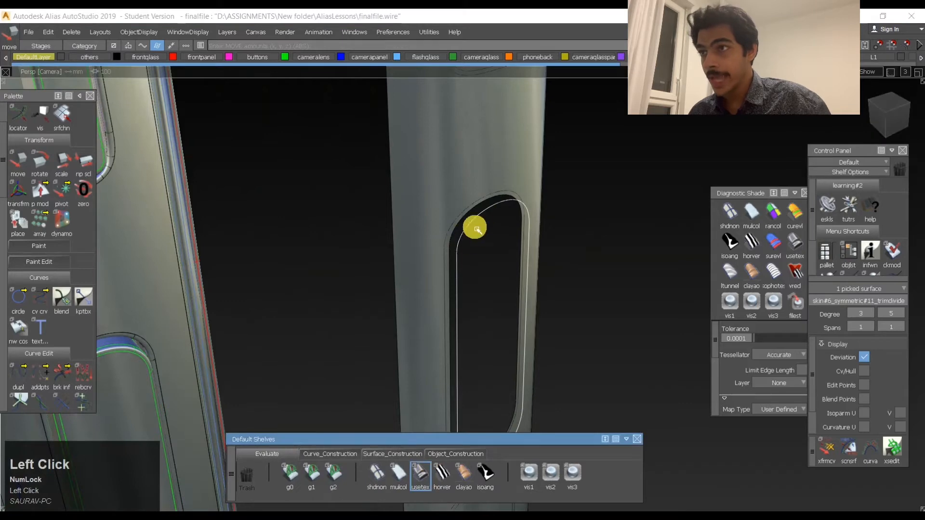
alt+shift+drag(477, 230, 537, 250)
Untrim the offset button piece back to its full underlying surface
click(484, 269)
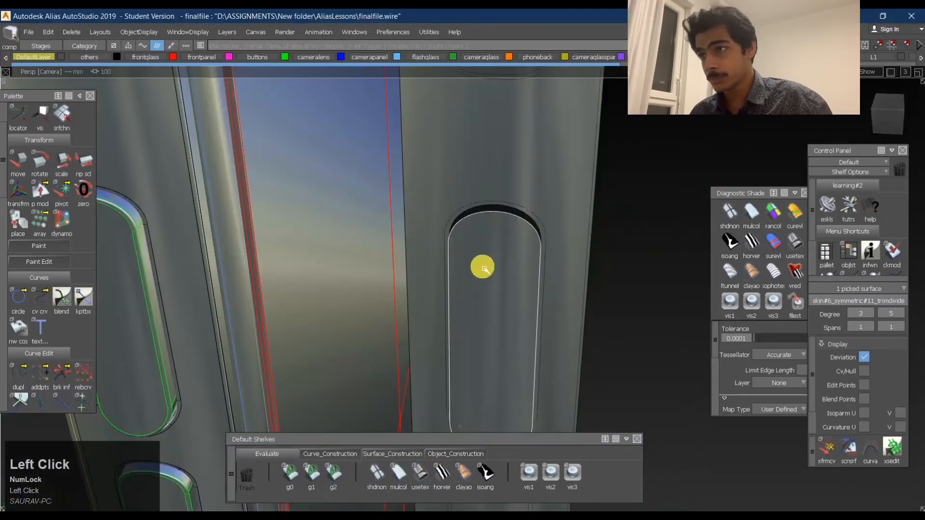
ctrl+shift+right_drag(568, 189, 563, 277)
alt+shift+right_drag(593, 231, 462, 241)
alt+shift+middle_drag(581, 256, 573, 301)
alt+shift+drag(442, 256, 442, 257)
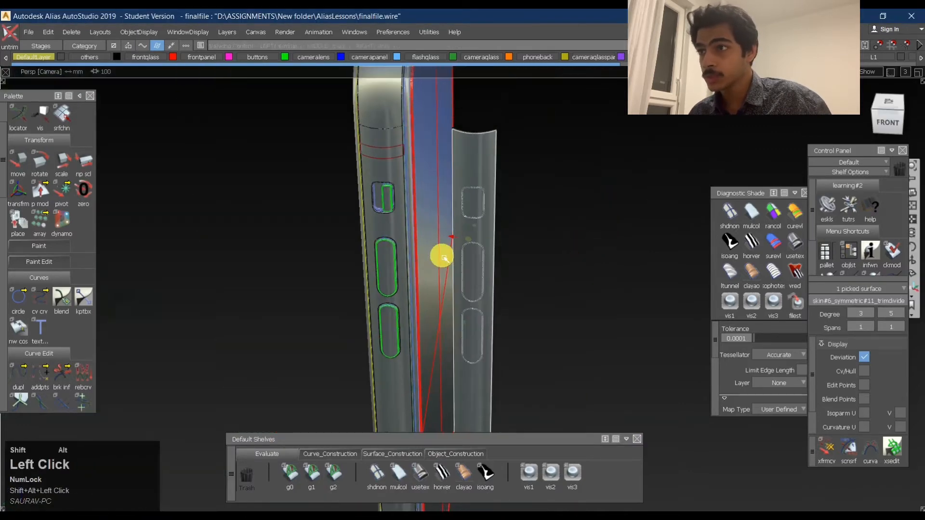
Shorten the untrimmed piece's upper end with Extend until it lies just above the upper long slot outline
alt+shift+right_drag(442, 257, 485, 217)
alt+shift+drag(485, 217, 559, 208)
alt+shift+middle_drag(559, 209, 501, 199)
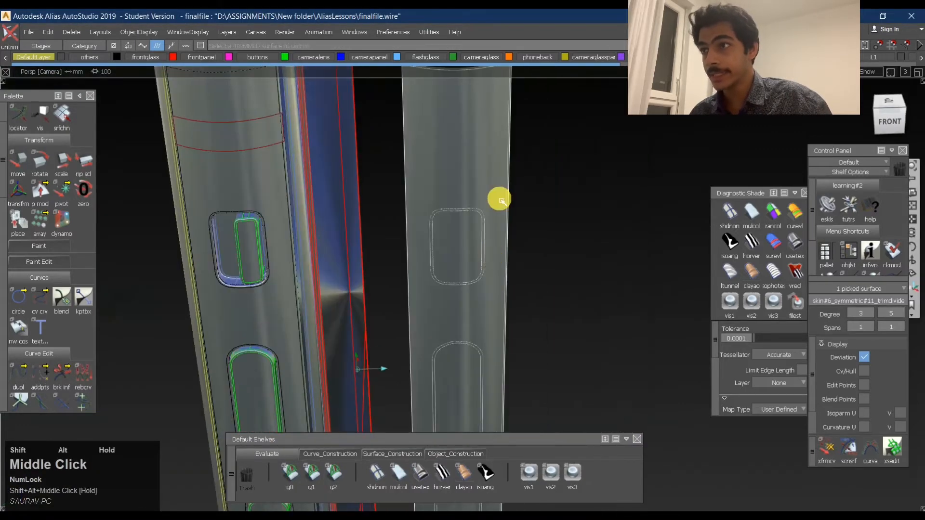
alt+shift+right_drag(501, 200, 518, 182)
alt+shift+middle_drag(518, 182, 548, 165)
ctrl+shift+right_drag(452, 232, 491, 216)
click(444, 196)
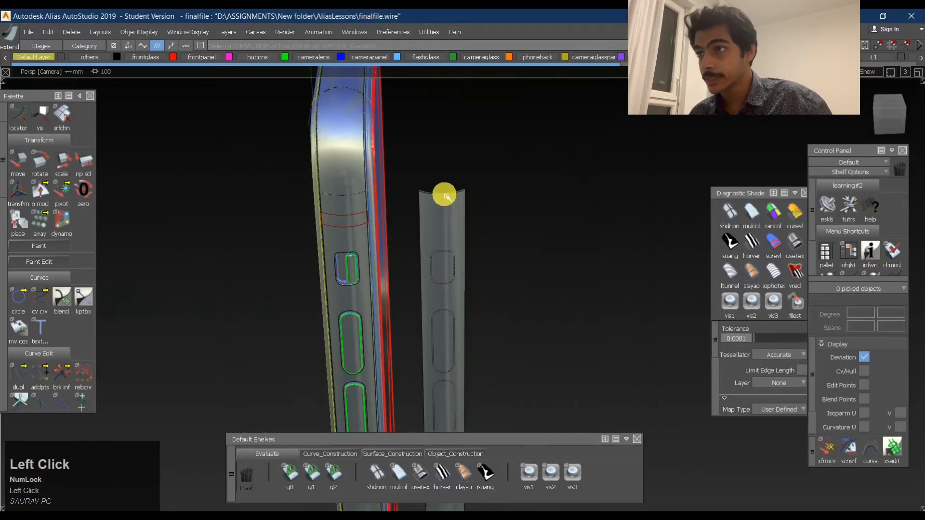
drag(444, 195, 570, 157)
alt+shift+drag(448, 241, 545, 270)
alt+shift+right_drag(543, 270, 576, 241)
alt+shift+drag(577, 240, 535, 194)
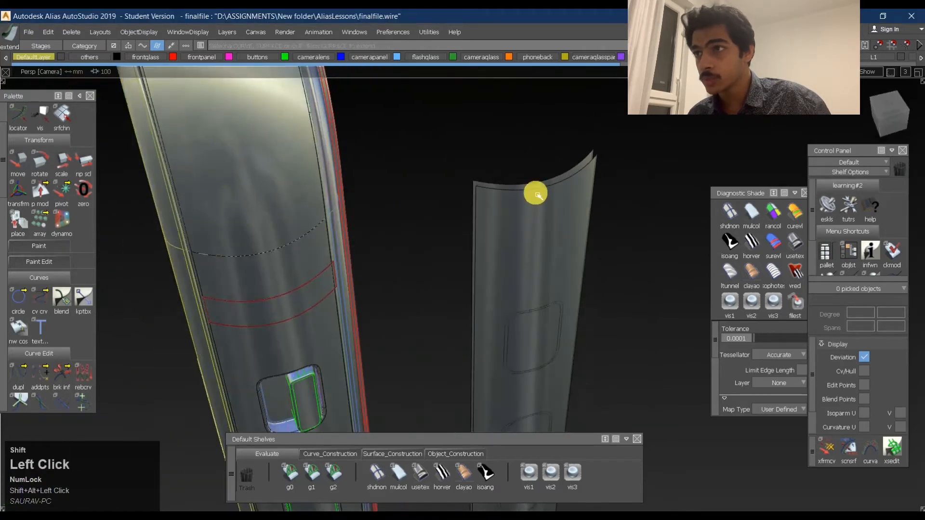
click(536, 191)
alt+shift+middle_drag(597, 200, 457, 115)
drag(444, 104, 445, 227)
drag(443, 236, 455, 231)
Shorten the same piece's lower end with Extend until it lies just below the upper long slot outline
alt+shift+middle_drag(491, 286, 440, 294)
alt+shift+drag(443, 295, 424, 241)
ctrl+click(417, 270)
ctrl+click(432, 374)
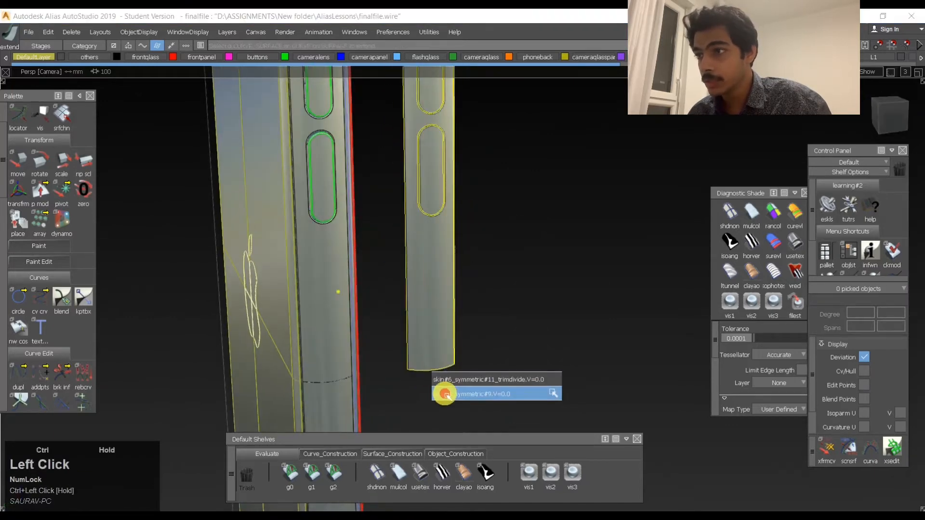
click(440, 378)
alt+shift+middle_drag(441, 372, 487, 302)
drag(455, 397, 464, 189)
alt+shift+middle_drag(497, 193, 507, 307)
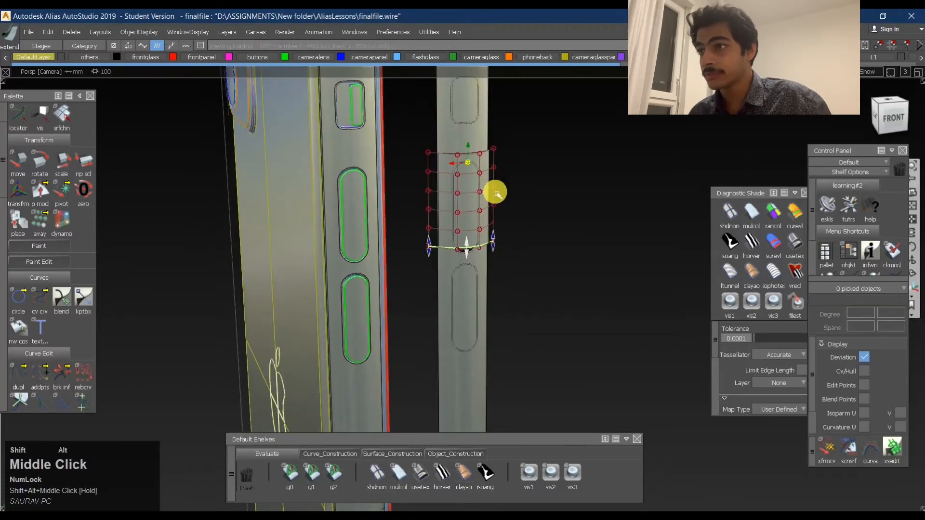
alt+shift+middle_drag(501, 174, 502, 187)
mouse_move(469, 272)
mouse_down()
mouse_move(470, 285)
mouse_move(502, 191)
mouse_up()
Trim the shortened piece along the slot outline, keeping the inner button face
alt+shift+right_drag(481, 224, 452, 204)
alt+shift+drag(453, 203, 410, 198)
ctrl+right_click(486, 127)
ctrl+right_drag(486, 127, 481, 192)
click(444, 201)
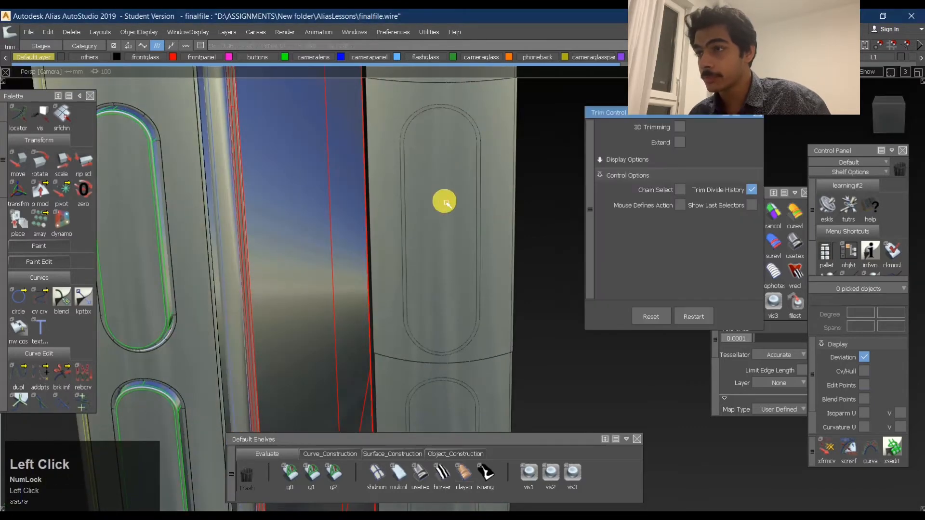
click(867, 491)
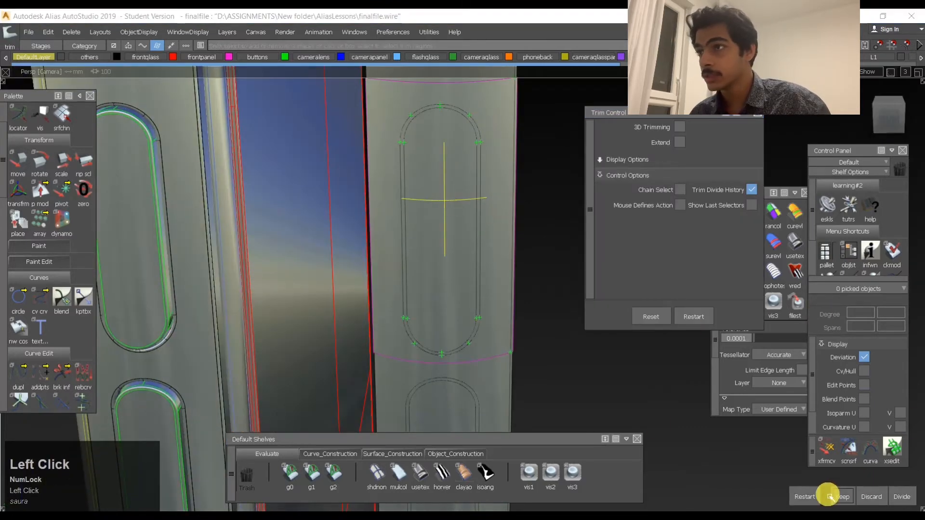
Pick the trimmed button face and untrim it back to the shortened surface
mouse_move(384, 242)
alt+shift+mouse_down()
mouse_move(573, 264)
mouse_move(662, 236)
alt+shift+mouse_up()
mouse_move(482, 245)
alt+shift+mouse_down()
mouse_move(503, 252)
mouse_move(491, 291)
mouse_move(487, 275)
alt+shift+mouse_up()
ctrl+drag(549, 222, 416, 228)
click(481, 171)
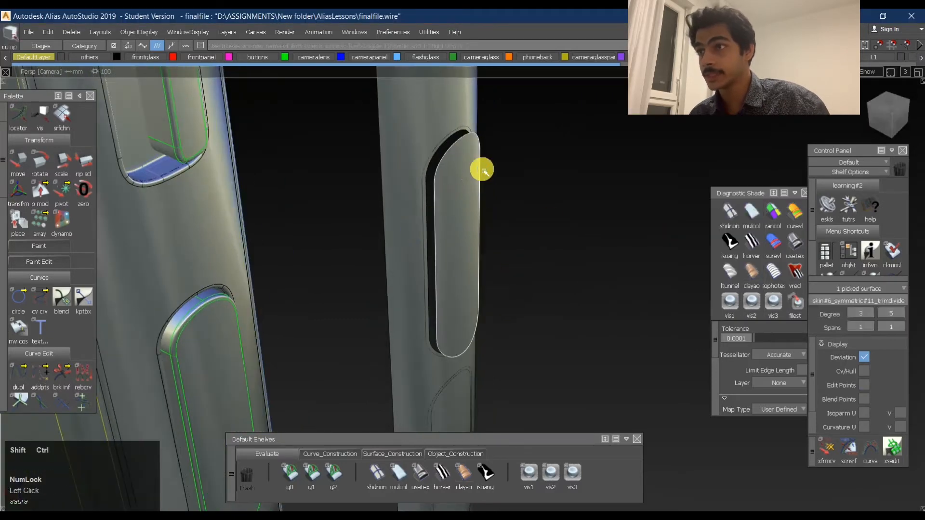
ctrl+shift+right_drag(482, 171, 482, 239)
alt+shift+drag(522, 172, 421, 243)
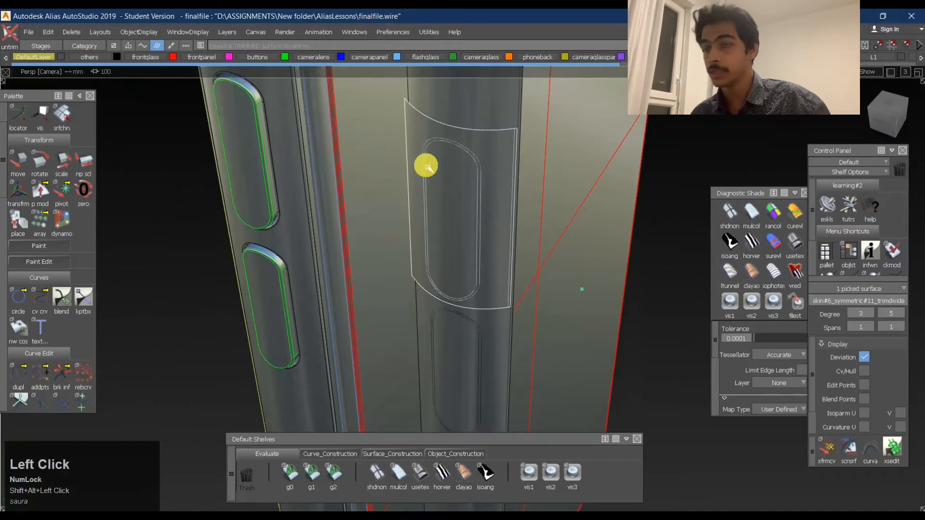
Delete the demonstration surfaces beside the phone
click(504, 166)
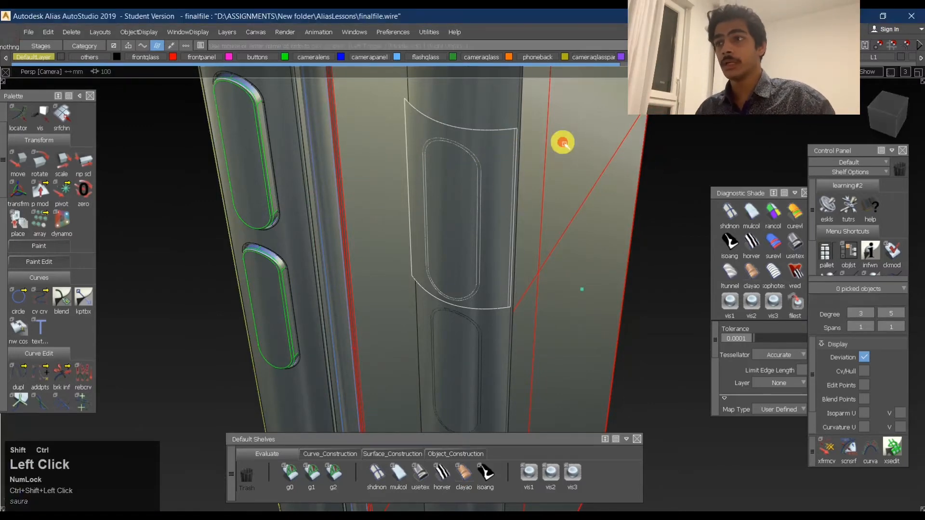
click(481, 117)
key(Return)
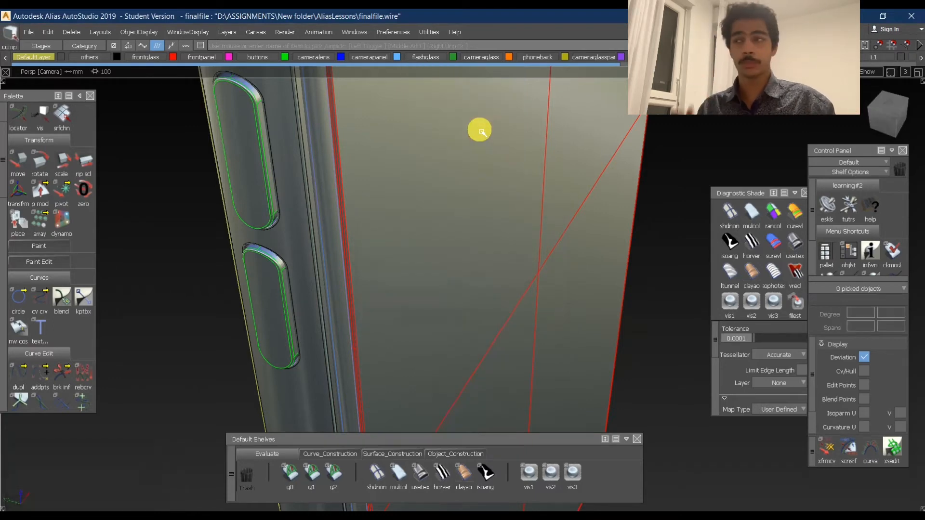
Examine the mute switch and its recess on the phone's side from several angles
alt+shift+right_drag(258, 128, 376, 118)
alt+shift+drag(376, 118, 419, 194)
alt+shift+middle_drag(418, 194, 454, 153)
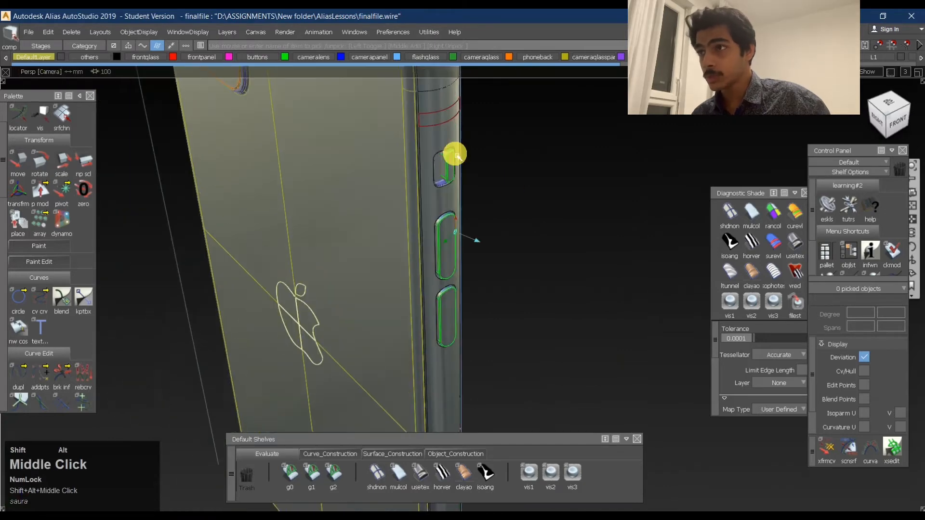
alt+shift+right_drag(455, 153, 477, 126)
alt+shift+drag(477, 126, 424, 132)
alt+shift+right_drag(423, 132, 420, 158)
alt+shift+middle_drag(420, 159, 413, 215)
alt+shift+right_drag(413, 215, 406, 165)
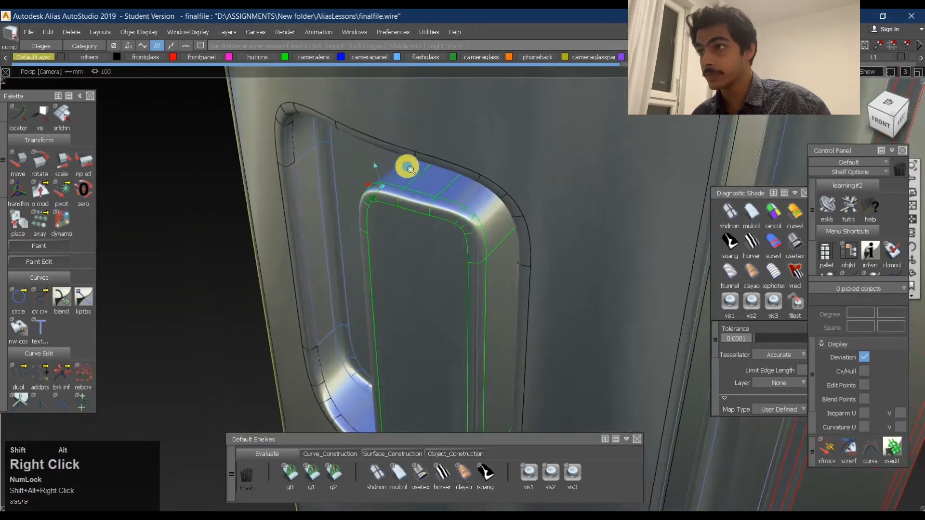
alt+shift+drag(406, 165, 533, 140)
alt+shift+middle_drag(533, 141, 543, 134)
alt+shift+right_drag(543, 134, 522, 144)
mouse_move(522, 145)
alt+shift+mouse_down()
mouse_move(325, 144)
mouse_move(391, 161)
mouse_move(333, 105)
mouse_move(330, 184)
alt+shift+mouse_up()
Pick the grouped inner wall surfaces of the mute switch recess
click(327, 164)
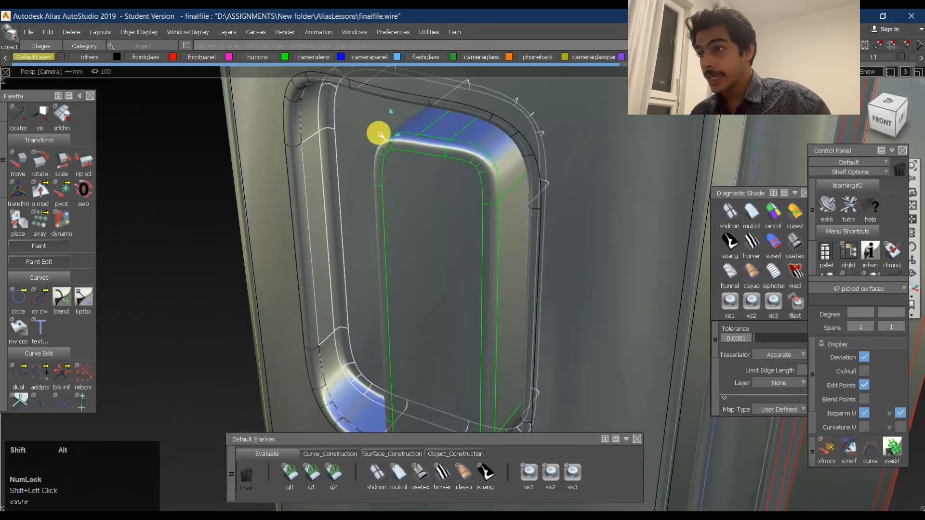
alt+shift+drag(380, 136, 491, 136)
ctrl+shift+drag(435, 244, 384, 137)
click(342, 220)
Examine the inner walls and fillet around the rounded end of the long side button
alt+shift+right_drag(342, 214, 402, 318)
alt+shift+middle_drag(402, 318, 407, 186)
alt+shift+click(459, 179)
alt+shift+right_drag(459, 179, 473, 123)
alt+shift+middle_drag(473, 124, 499, 304)
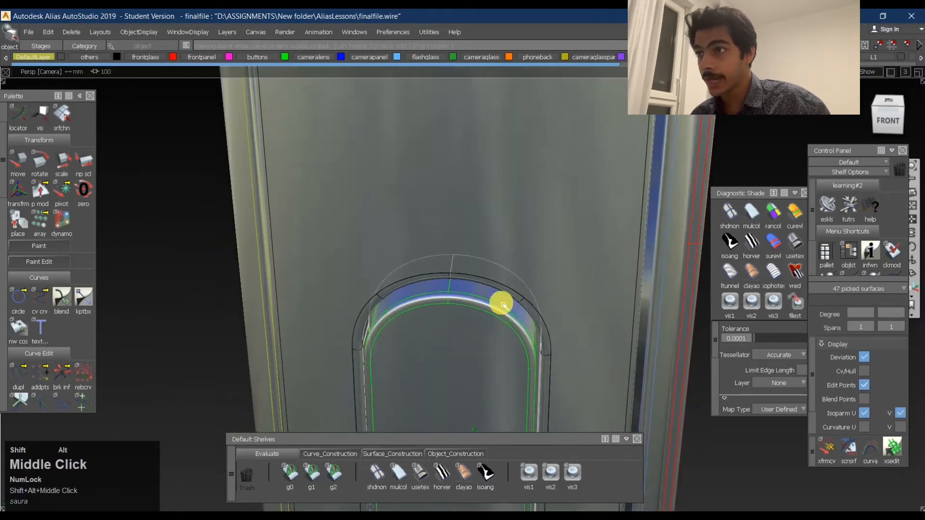
alt+shift+right_drag(499, 304, 514, 279)
alt+shift+drag(514, 279, 522, 259)
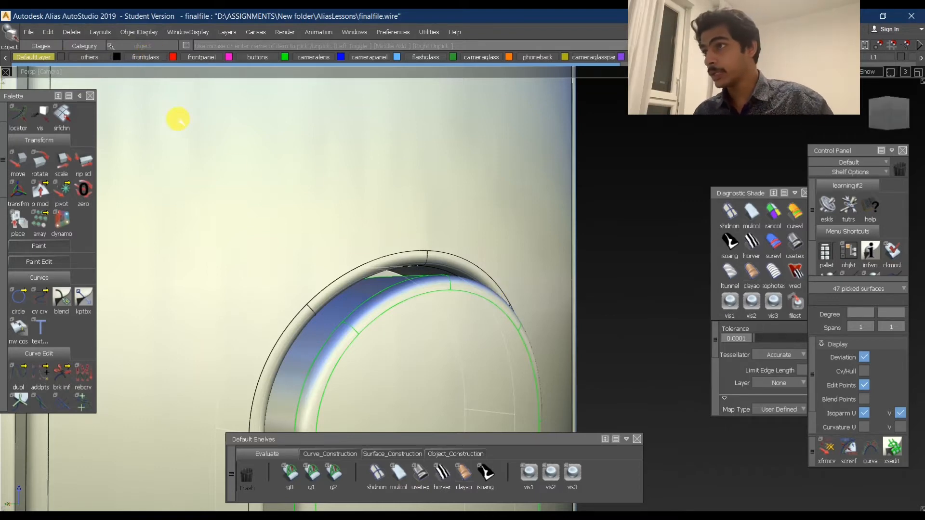
Clear the pick of the mute switch and button surfaces and bring the phone's front face into view
alt+shift+right_drag(295, 93, 306, 171)
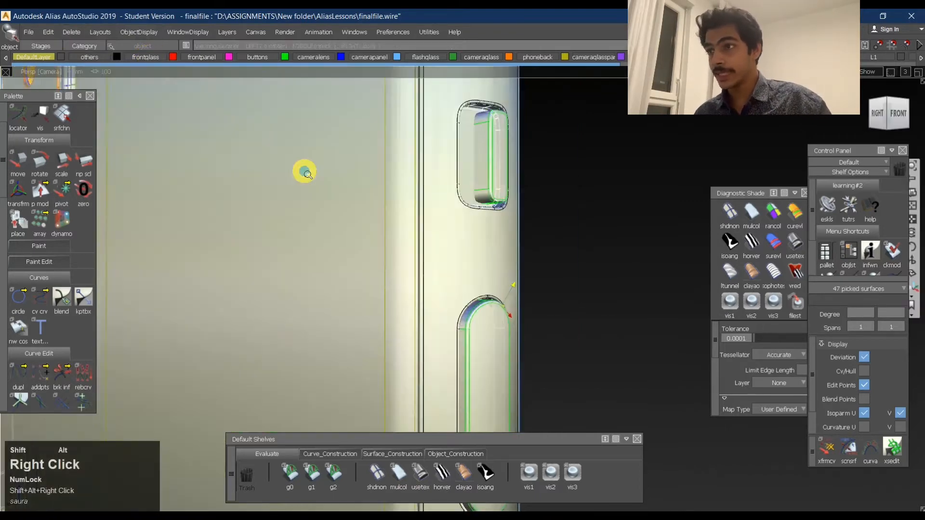
alt+shift+middle_drag(306, 172, 583, 203)
alt+shift+drag(583, 203, 238, 225)
alt+shift+middle_drag(602, 207, 360, 190)
alt+shift+right_drag(515, 208, 527, 201)
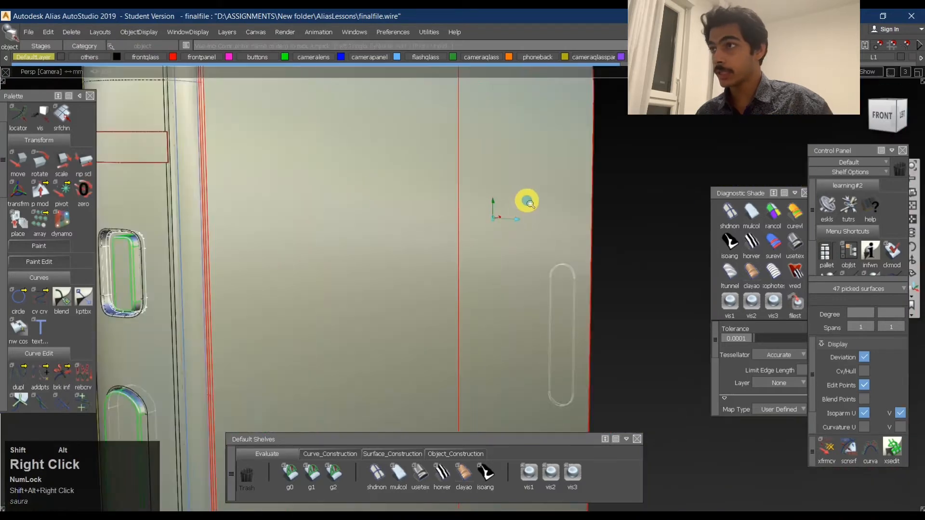
alt+shift+drag(527, 200, 503, 200)
alt+shift+right_drag(517, 195, 442, 285)
alt+shift+middle_drag(442, 284, 487, 291)
ctrl+shift+drag(487, 291, 472, 191)
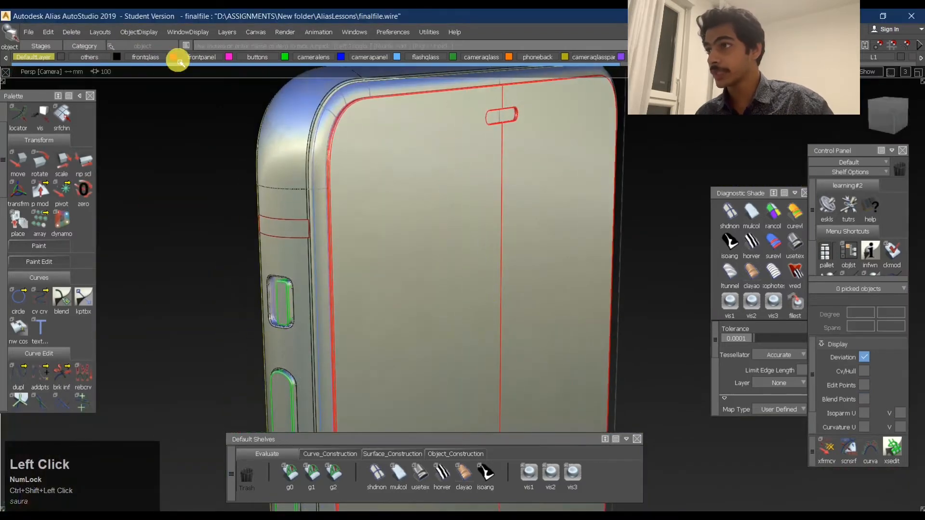
Pick all objects on the frontglass layer to identify its surfaces, and clear the pick
drag(158, 58, 159, 87)
alt+shift+drag(464, 200, 667, 241)
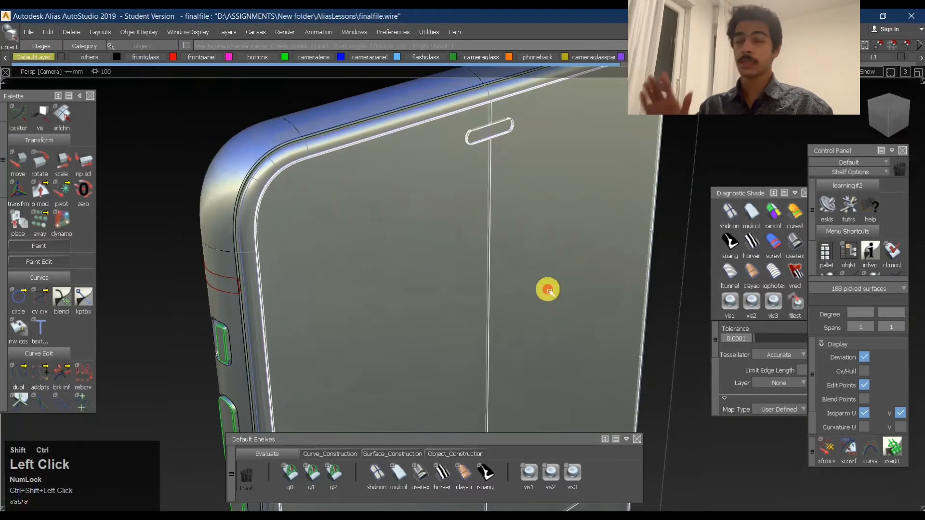
ctrl+shift+drag(547, 291, 549, 177)
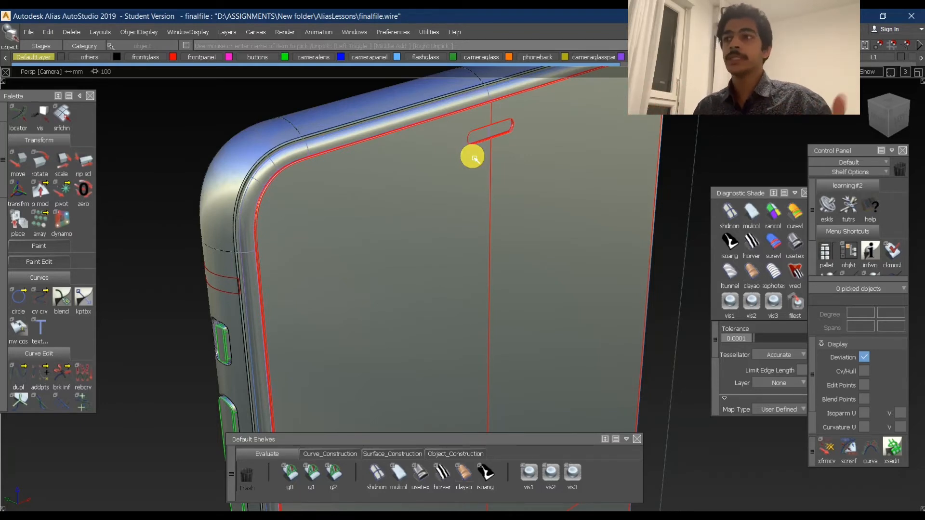
Examine the front glass edge, the walls beneath it and the frame around the phone's upper corner
alt+shift+right_drag(448, 217, 445, 212)
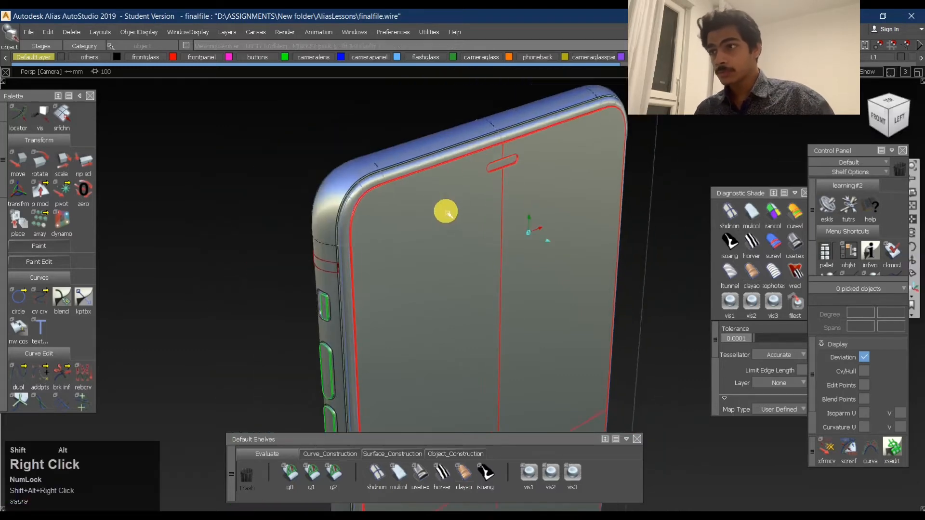
alt+shift+middle_drag(437, 220, 504, 204)
alt+shift+click(419, 237)
alt+shift+right_drag(454, 222, 482, 188)
alt+shift+drag(424, 205, 359, 210)
alt+shift+right_drag(465, 252, 491, 227)
alt+shift+drag(448, 222, 256, 233)
alt+shift+right_drag(255, 233, 307, 205)
alt+shift+drag(308, 204, 274, 222)
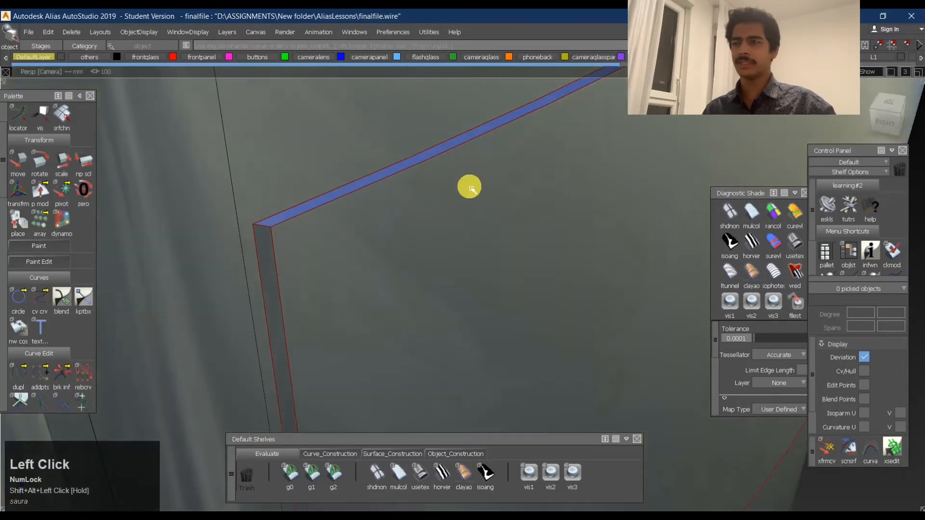
alt+shift+right_drag(444, 218, 539, 200)
alt+shift+drag(539, 200, 352, 147)
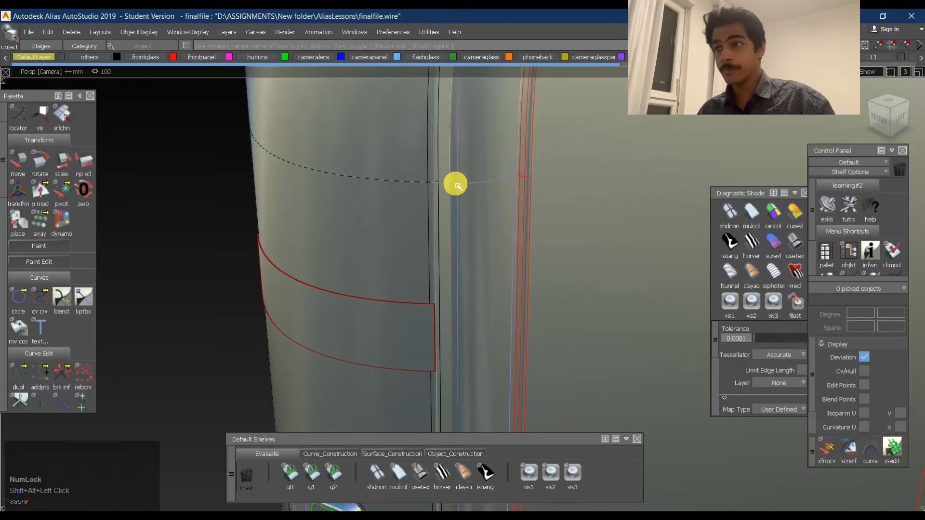
Examine the outline of the antenna band on the side frame just below the rounded corner
alt+shift+right_drag(610, 195, 641, 166)
alt+shift+drag(641, 165, 375, 209)
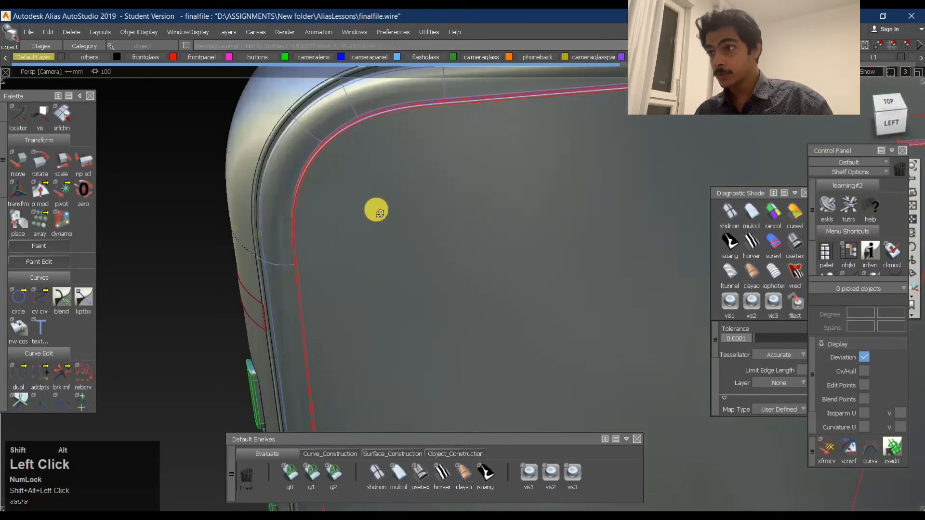
alt+shift+middle_drag(376, 209, 485, 188)
alt+shift+right_drag(350, 261, 394, 222)
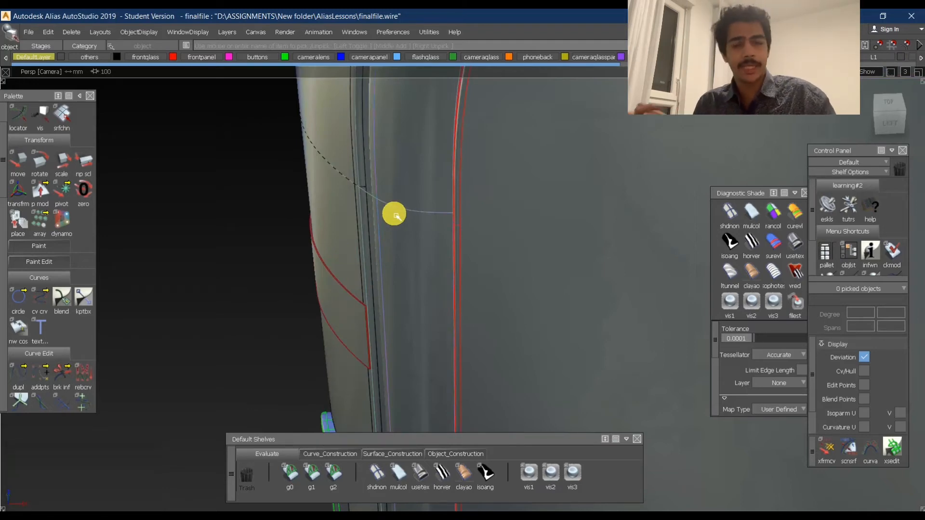
alt+shift+drag(387, 311, 380, 222)
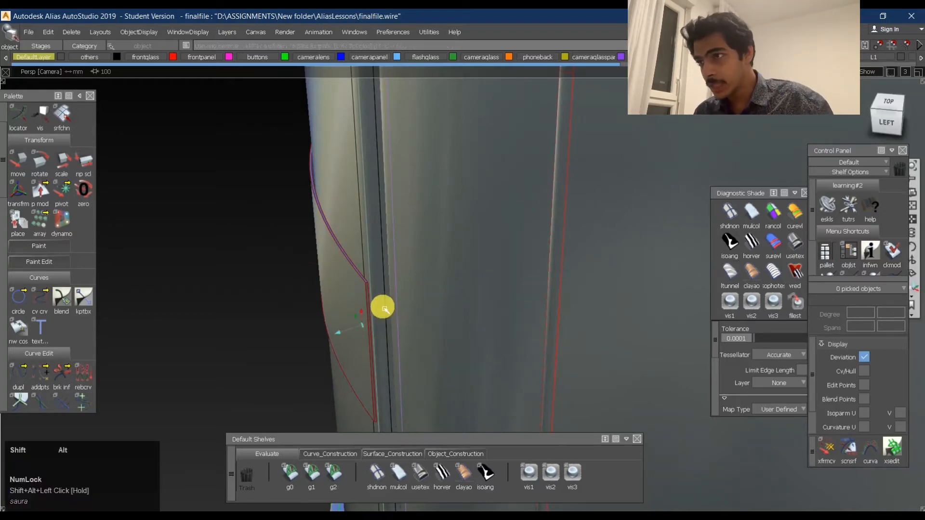
alt+shift+right_drag(382, 305, 621, 264)
alt+shift+middle_drag(621, 264, 692, 283)
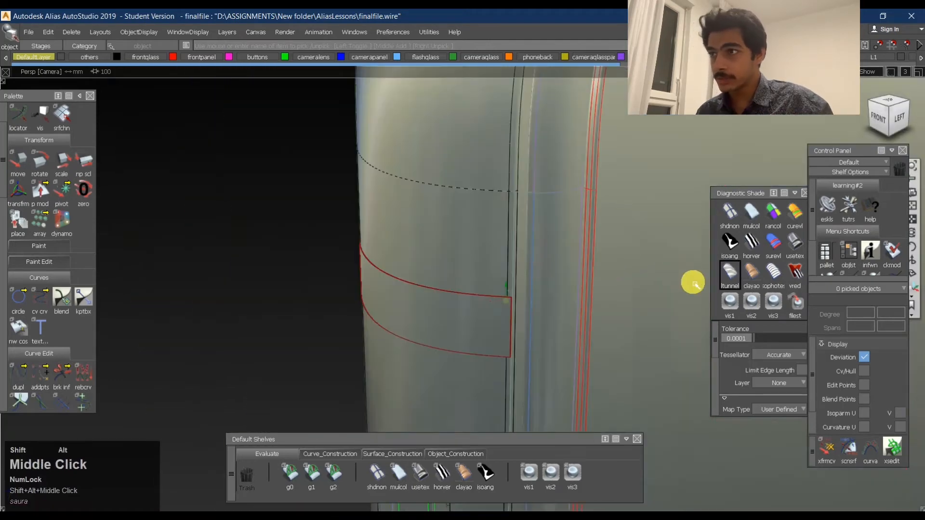
Pick the side frame surface and the antenna band surface as components to identify them, and clear the pick
ctrl+shift+drag(627, 245, 656, 171)
shift+click(412, 233)
alt+shift+right_drag(411, 233, 501, 219)
alt+shift+drag(502, 219, 417, 252)
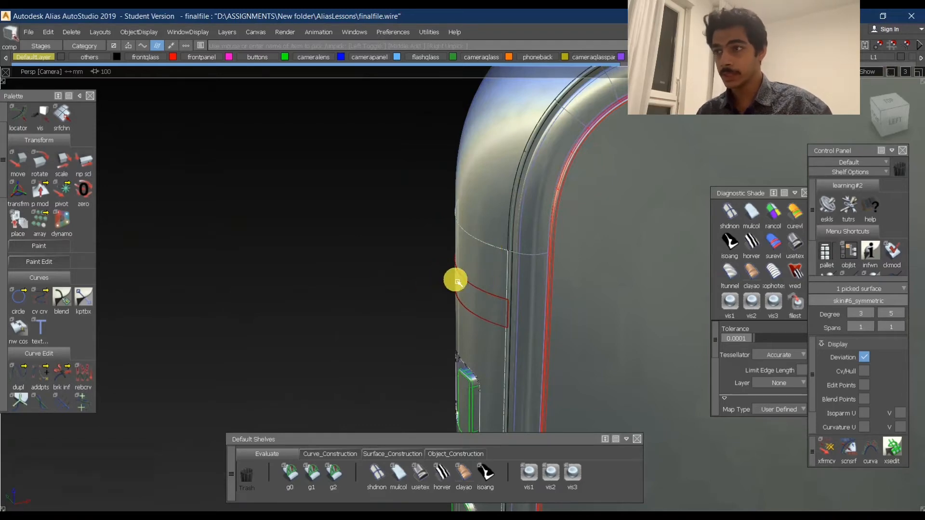
alt+shift+drag(458, 283, 727, 301)
ctrl+shift+drag(632, 304, 501, 305)
click(423, 322)
ctrl+shift+drag(468, 346, 466, 235)
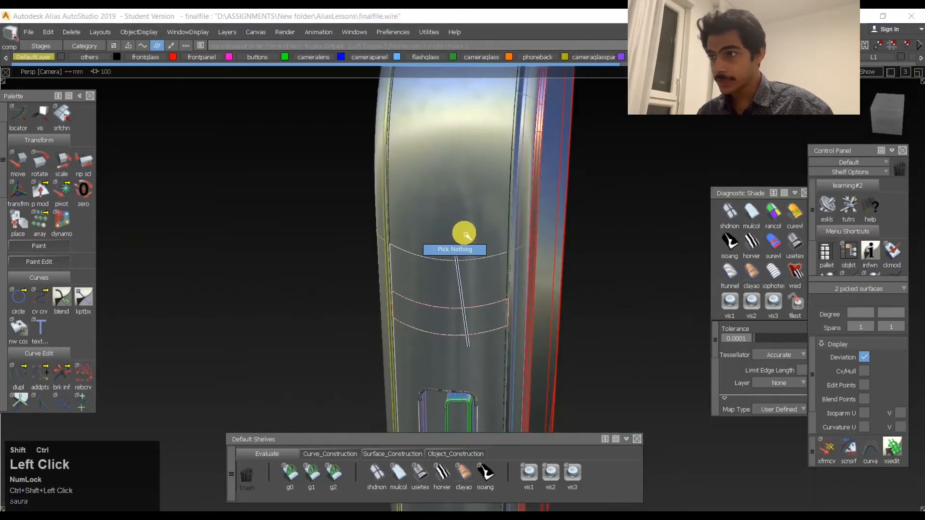
Pick the antenna band surface, start the Untrim tool, examine the band's trimmed edges and clear the pick
click(466, 329)
ctrl+shift+right_drag(490, 278, 484, 357)
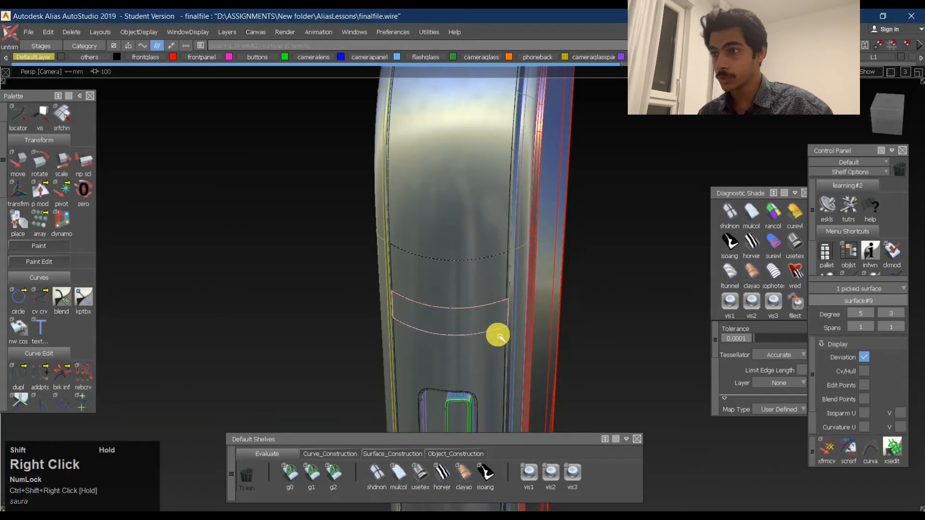
ctrl+shift+right_drag(469, 307, 464, 373)
alt+shift+drag(492, 310, 435, 313)
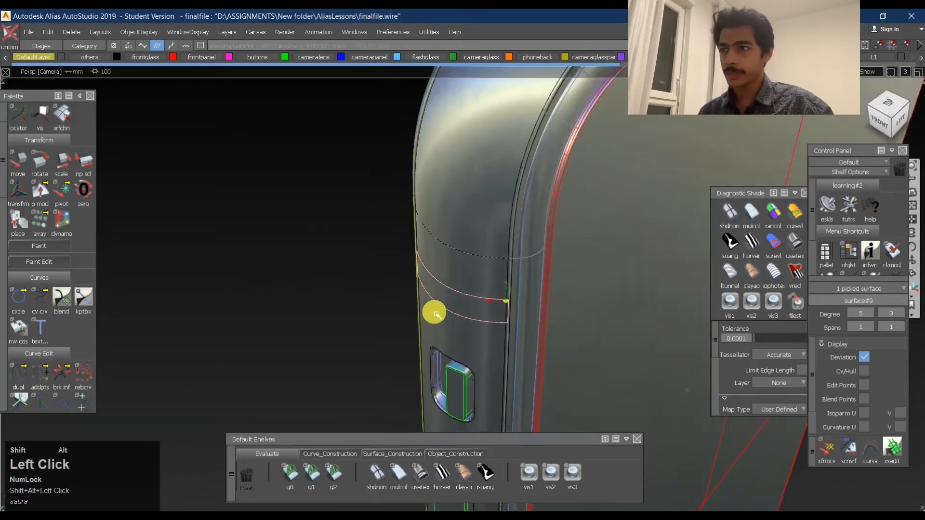
alt+shift+right_drag(435, 314, 490, 285)
alt+shift+drag(489, 285, 433, 280)
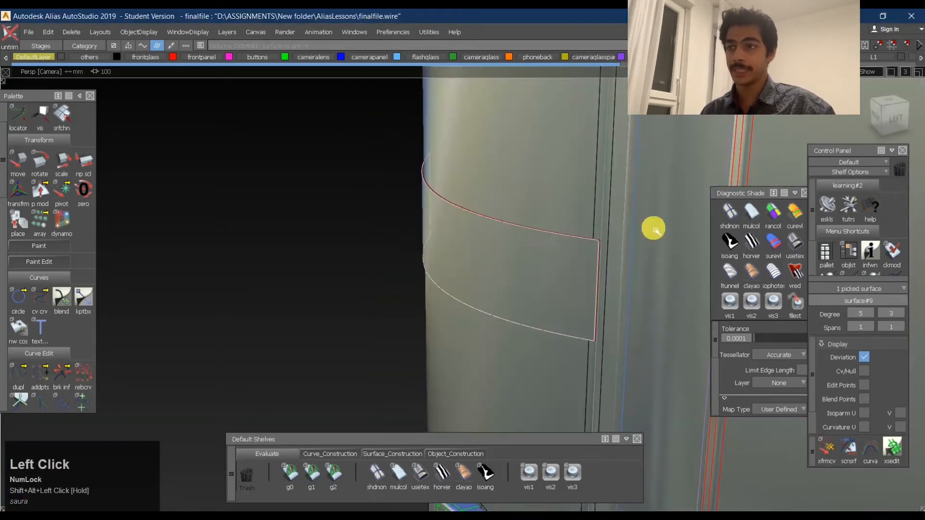
ctrl+shift+drag(568, 314, 668, 181)
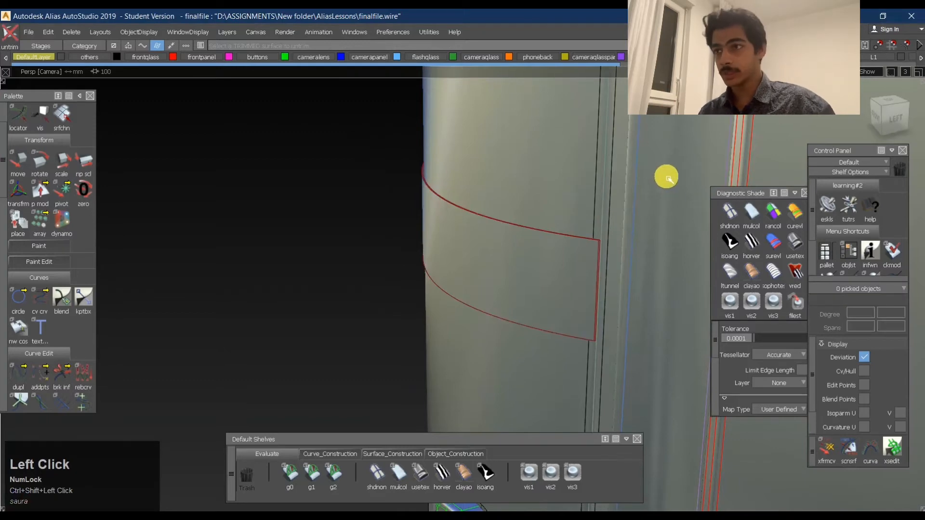
Pick the grouped antenna band surfaces on the phone's side as one object
alt+shift+right_drag(655, 236, 655, 239)
alt+shift+middle_drag(654, 240, 452, 225)
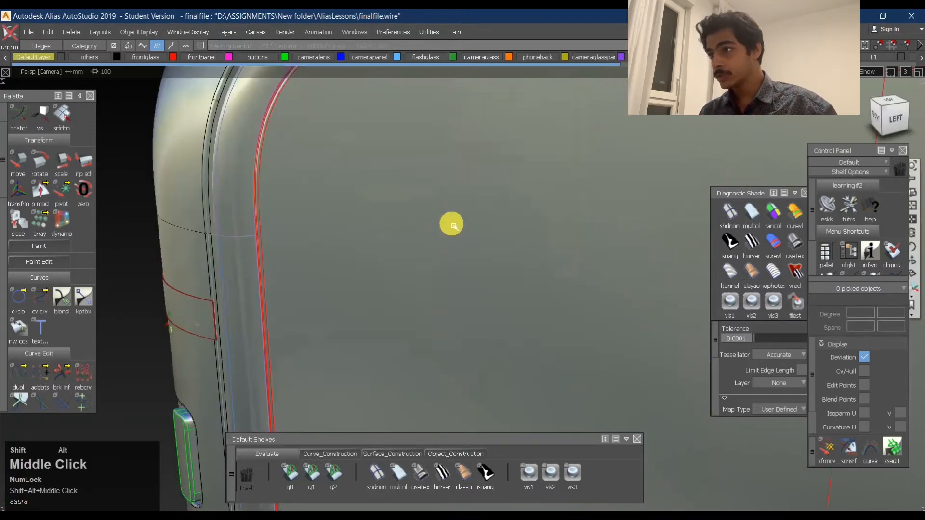
alt+shift+right_drag(453, 226, 608, 195)
alt+shift+middle_drag(608, 196, 469, 178)
ctrl+shift+drag(215, 254, 193, 280)
click(189, 286)
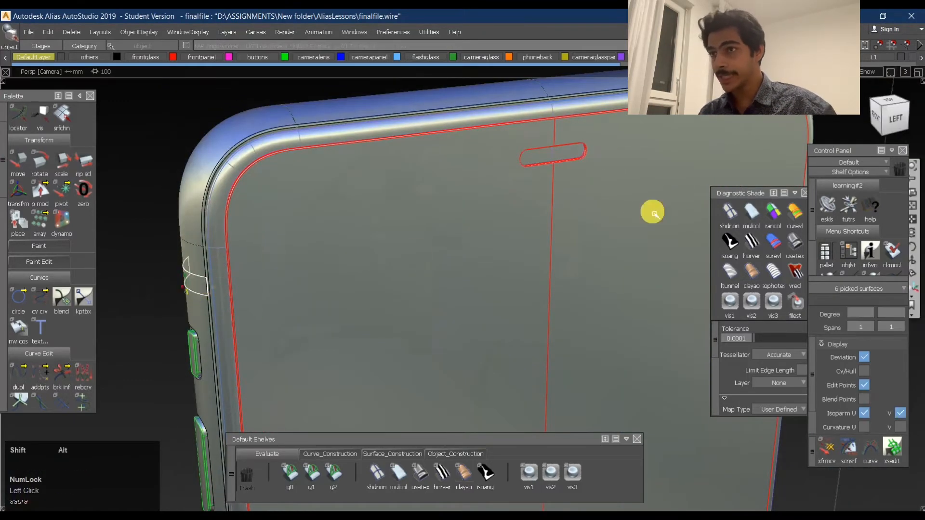
Examine the antenna band near the opposite corner and how the side frame runs around that corner
alt+shift+middle_drag(653, 213, 533, 209)
alt+shift+drag(532, 209, 333, 196)
alt+shift+right_drag(333, 196, 421, 215)
mouse_move(421, 215)
alt+shift+middle_down()
mouse_move(462, 56)
mouse_move(469, 196)
mouse_move(467, 181)
mouse_move(438, 216)
alt+shift+middle_up()
alt+shift+right_drag(438, 217, 510, 189)
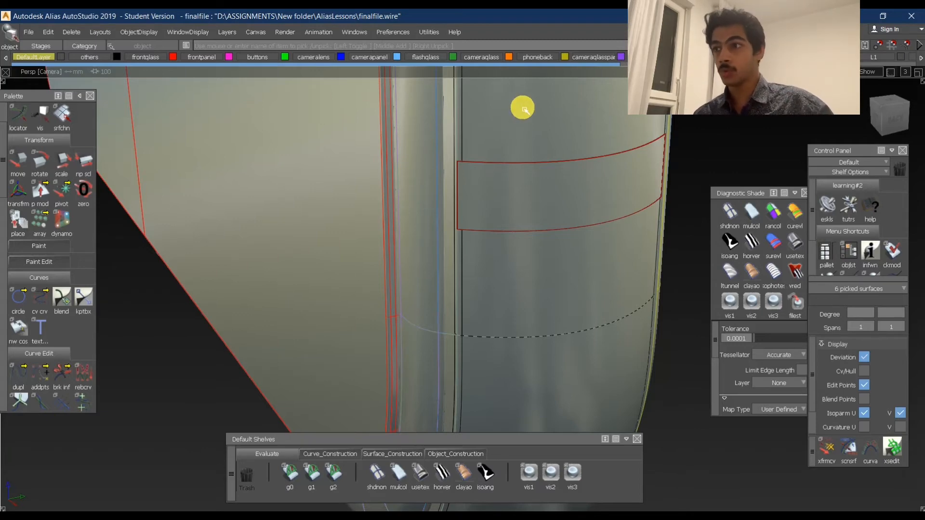
alt+shift+drag(519, 289, 527, 236)
alt+shift+middle_drag(527, 236, 549, 186)
alt+shift+right_drag(550, 186, 402, 508)
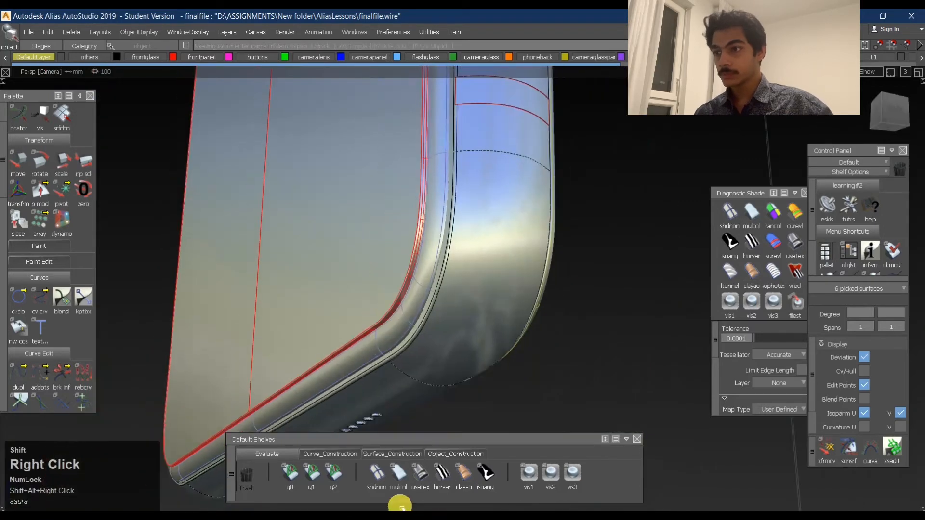
Check the frame corner's surface flow with horizontal black-and-white stripe shading, and restore the User Defined shading
click(441, 474)
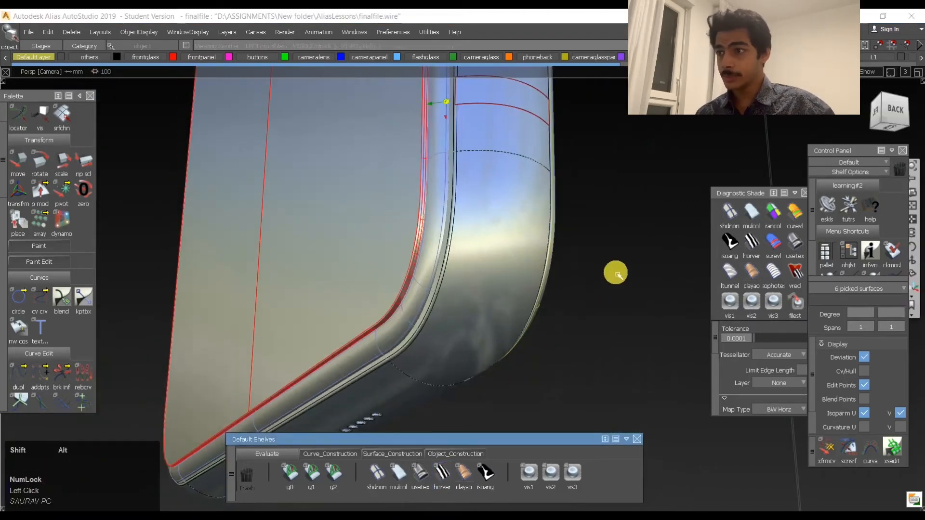
mouse_move(618, 275)
alt+shift+mouse_down()
mouse_move(532, 292)
mouse_move(474, 417)
alt+shift+mouse_up()
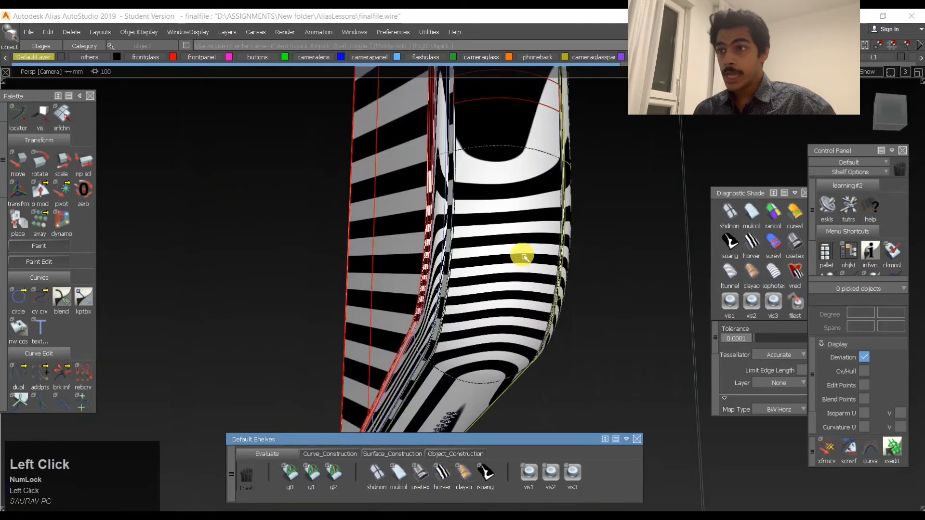
alt+shift+drag(533, 272, 501, 225)
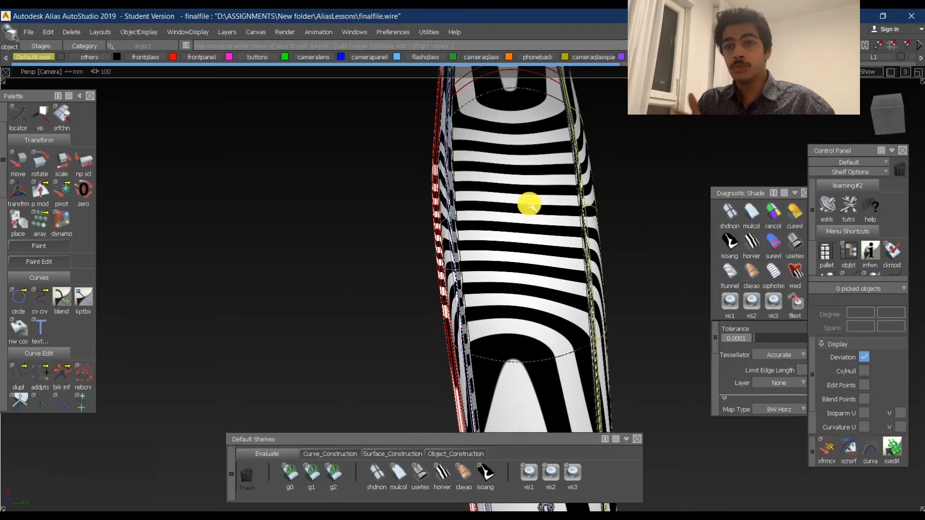
click(421, 475)
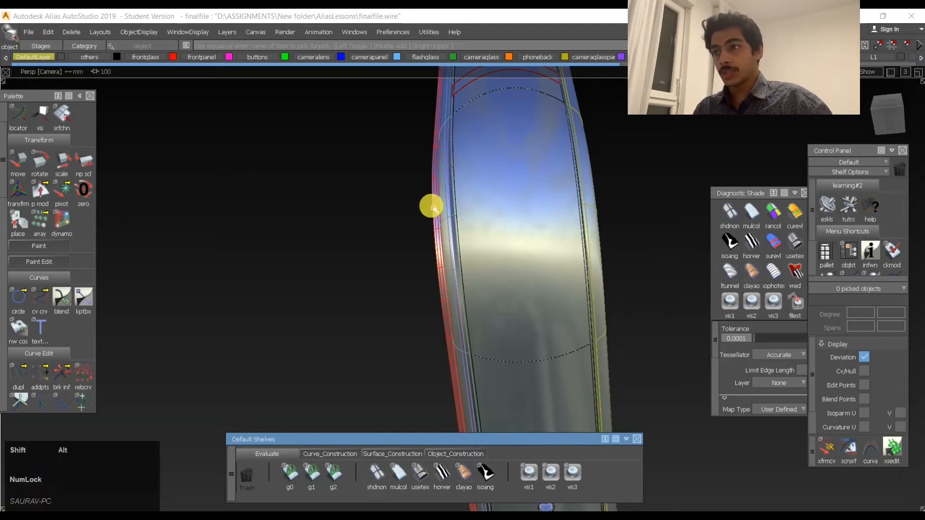
Review the whole phone from the front, including the upper corner and the side with the power button
alt+shift+drag(429, 207, 511, 263)
alt+shift+middle_drag(510, 262, 568, 271)
alt+shift+right_drag(568, 270, 546, 293)
alt+shift+middle_drag(545, 293, 631, 419)
alt+shift+click(582, 199)
alt+shift+right_drag(607, 191, 540, 285)
alt+shift+drag(540, 285, 525, 321)
alt+shift+middle_drag(600, 182, 580, 270)
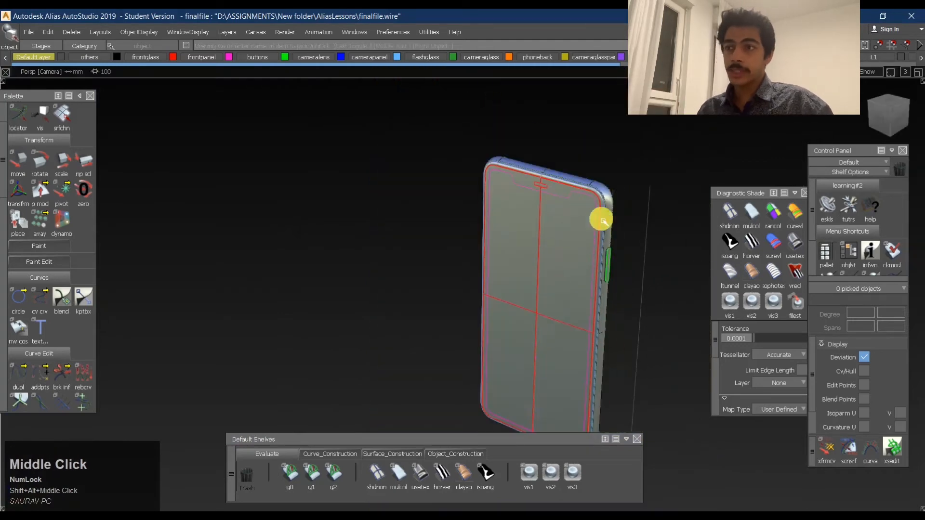
alt+shift+right_drag(586, 205, 595, 231)
alt+shift+drag(595, 231, 462, 183)
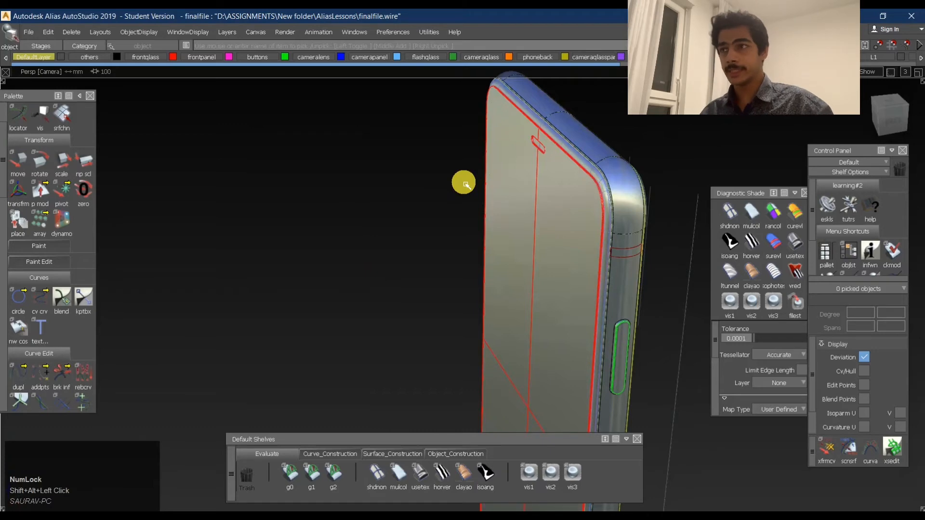
Examine the earpiece side of the front glass and the row of speaker holes on the phone's bottom edge
alt+shift+click(568, 167)
alt+shift+right_drag(589, 162, 530, 128)
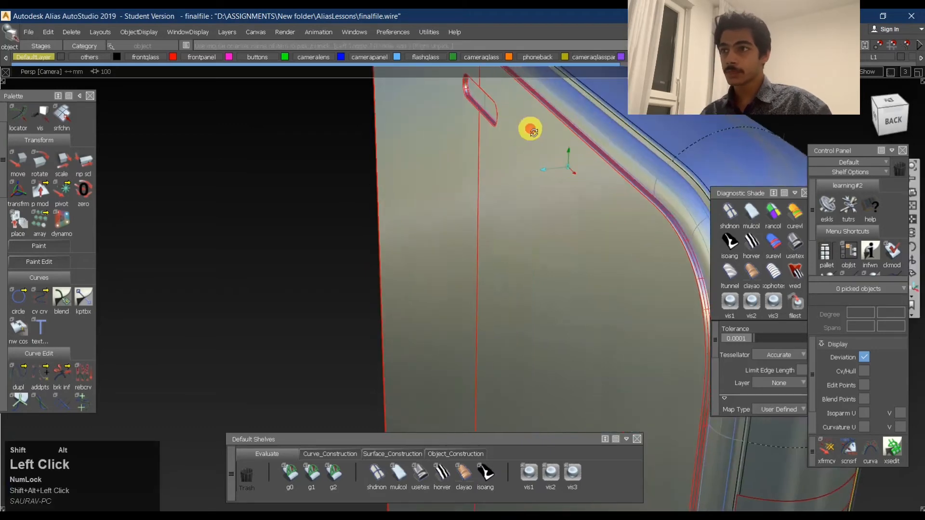
alt+shift+drag(531, 129, 535, 100)
alt+shift+middle_drag(535, 100, 525, 157)
alt+shift+right_drag(525, 157, 512, 205)
alt+shift+drag(512, 204, 552, 293)
alt+shift+middle_drag(550, 292, 516, 207)
alt+shift+drag(516, 207, 512, 250)
alt+shift+right_drag(513, 250, 537, 214)
alt+shift+drag(537, 214, 622, 263)
alt+shift+right_drag(622, 262, 621, 271)
alt+shift+drag(620, 271, 572, 200)
alt+shift+right_drag(572, 200, 632, 178)
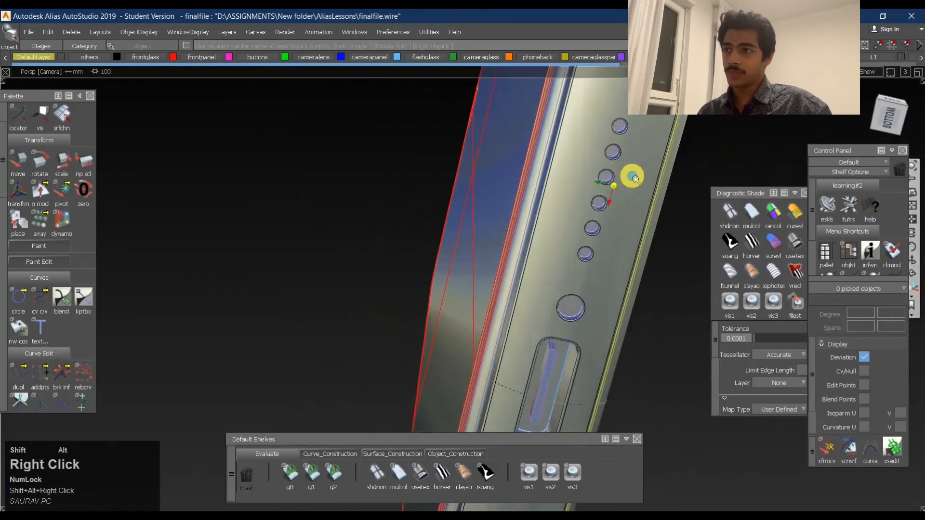
alt+shift+drag(632, 178, 536, 184)
alt+shift+right_drag(537, 183, 632, 154)
alt+shift+middle_drag(632, 154, 574, 179)
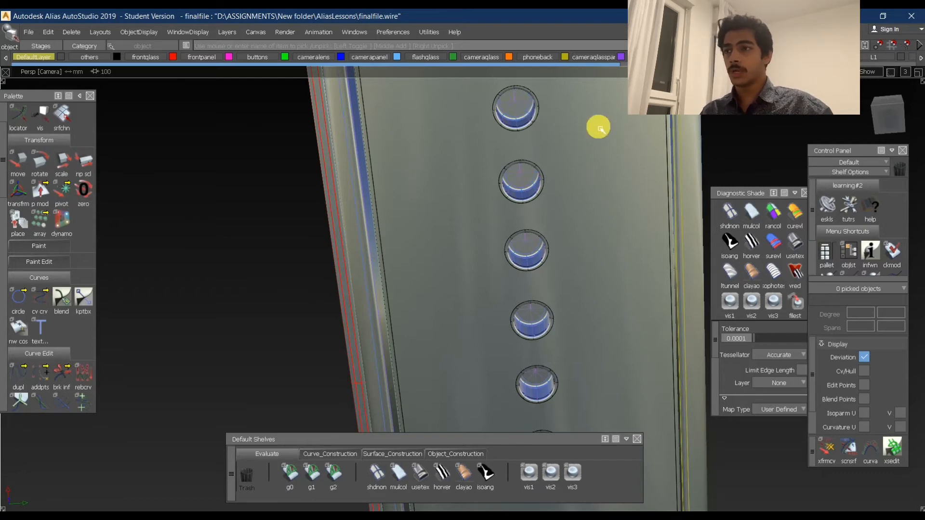
Examine the larger round hole and the charging port beside the speaker holes on the bottom edge
alt+shift+right_drag(597, 126, 532, 153)
alt+shift+middle_drag(531, 153, 498, 206)
alt+shift+right_drag(498, 207, 549, 242)
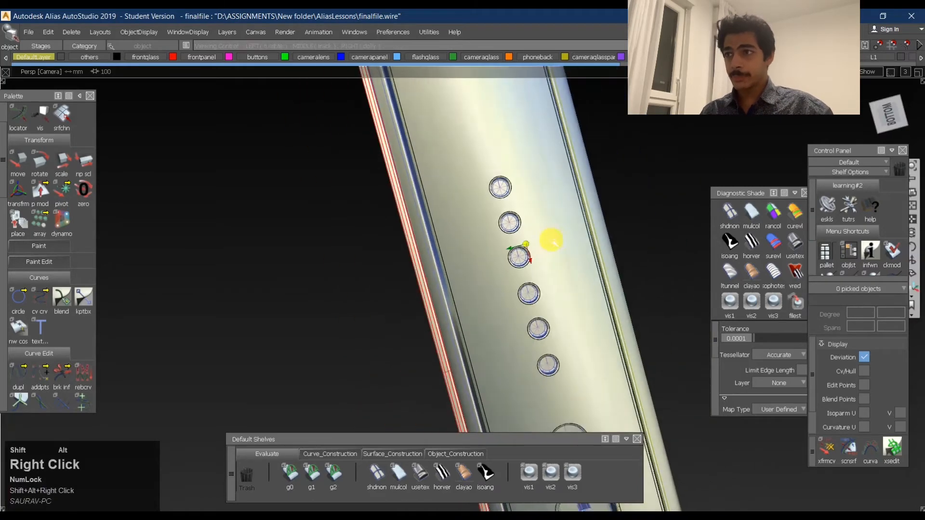
alt+shift+middle_drag(550, 241, 493, 155)
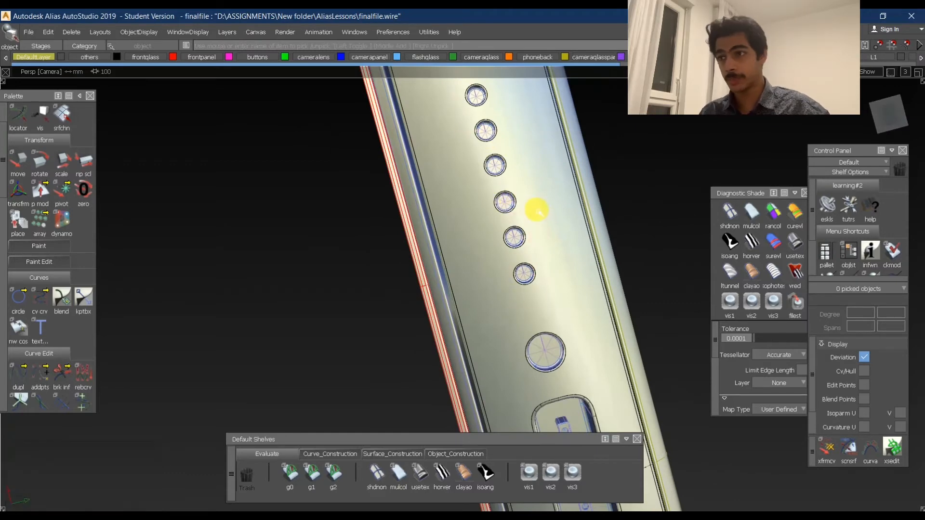
alt+shift+middle_drag(576, 368, 510, 252)
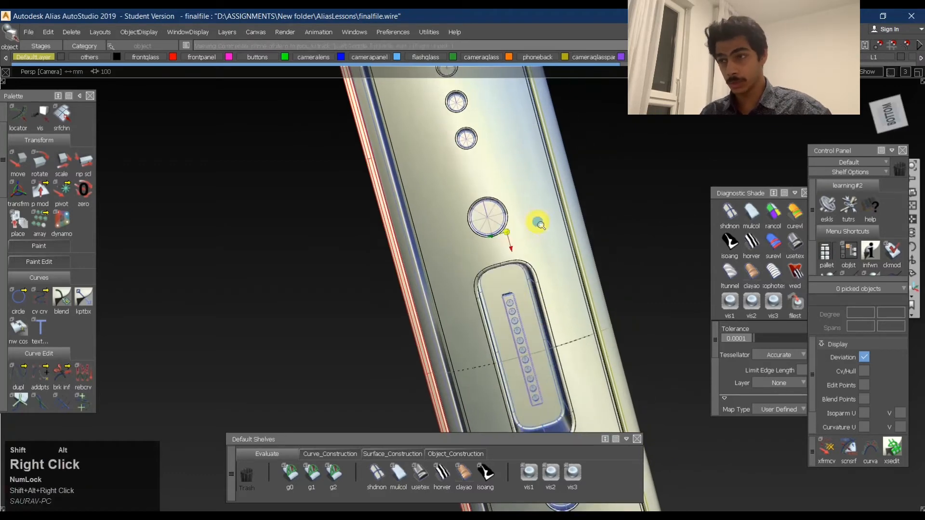
alt+shift+right_drag(537, 222, 553, 218)
alt+shift+middle_drag(554, 218, 543, 245)
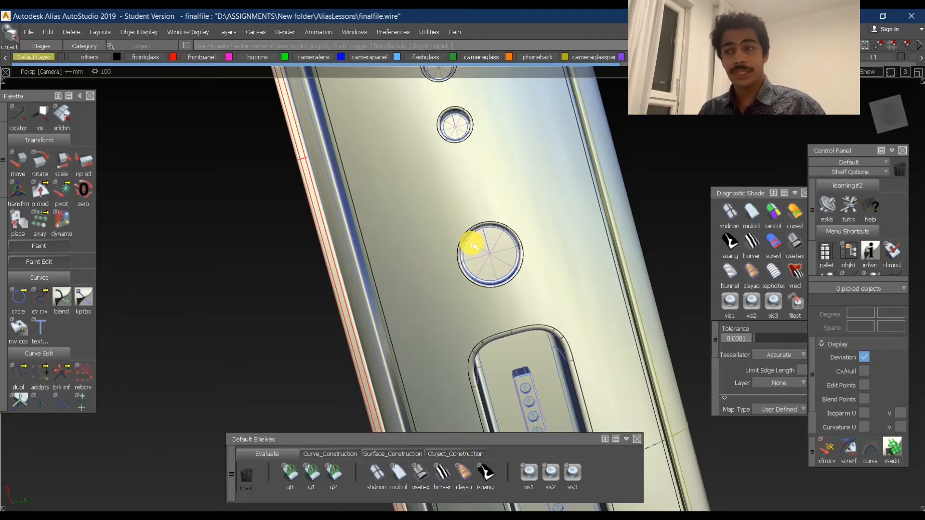
Examine the charging port's recess and its inner row of contacts from straight on and at an angle
key(ctrl)
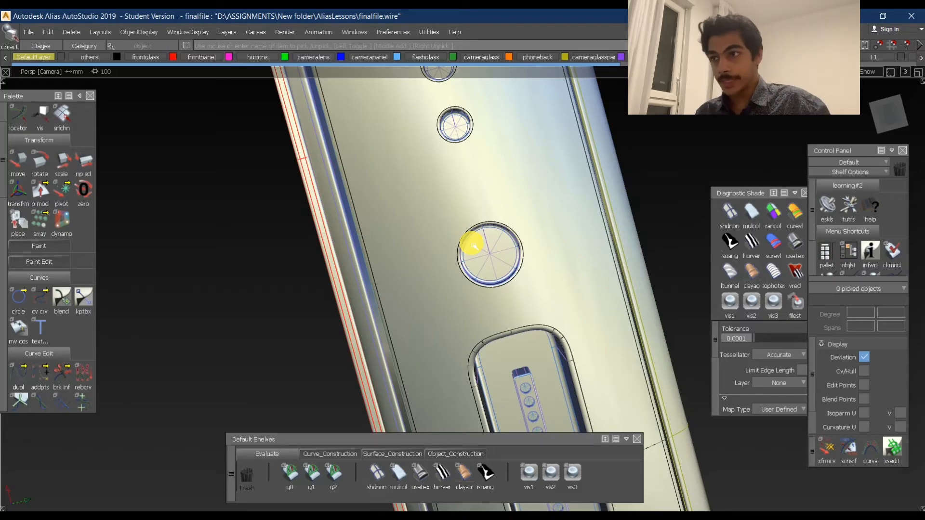
alt+shift+middle_drag(482, 256, 456, 197)
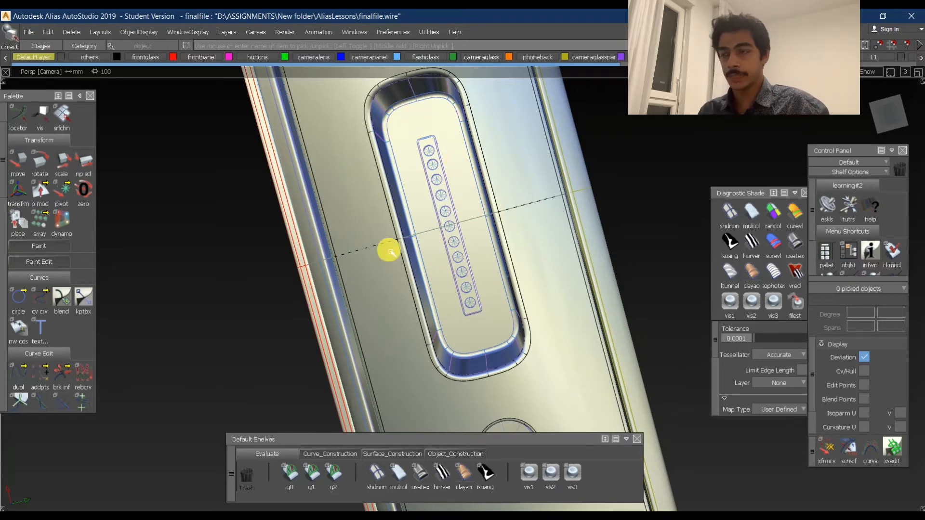
alt+shift+drag(502, 283, 527, 233)
alt+shift+right_drag(510, 251, 502, 259)
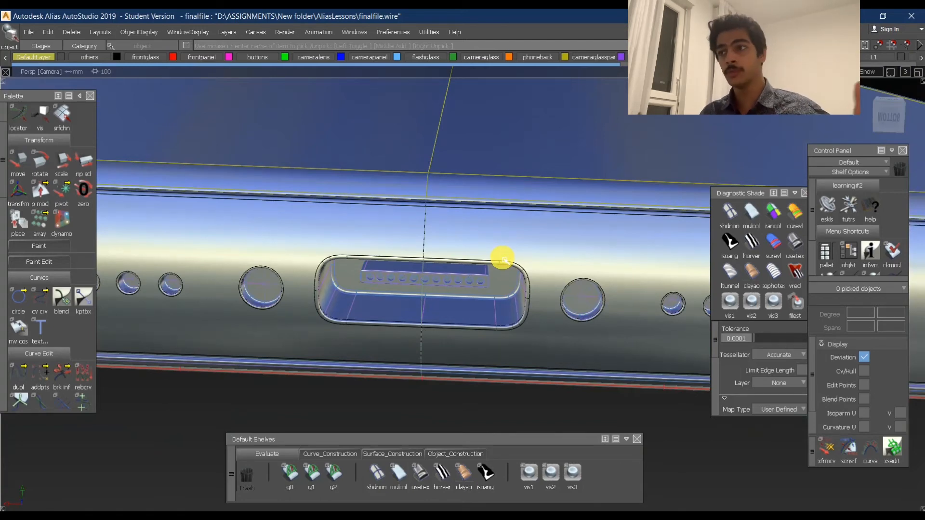
Examine the camera bump, the lenses and the rounded frame corner on the back of the phone
alt+shift+drag(550, 140, 541, 182)
alt+shift+right_drag(541, 182, 584, 212)
alt+shift+drag(584, 212, 555, 320)
alt+shift+middle_drag(556, 320, 573, 312)
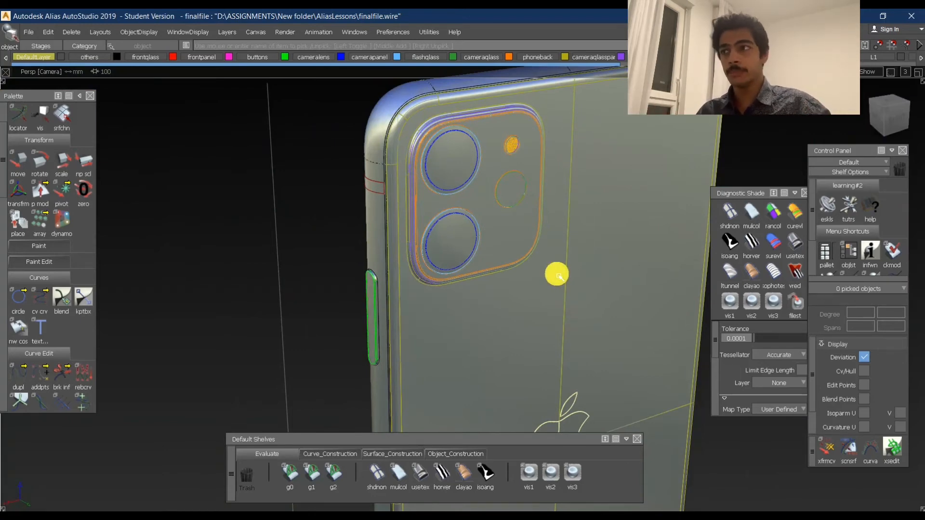
alt+shift+drag(405, 144, 494, 237)
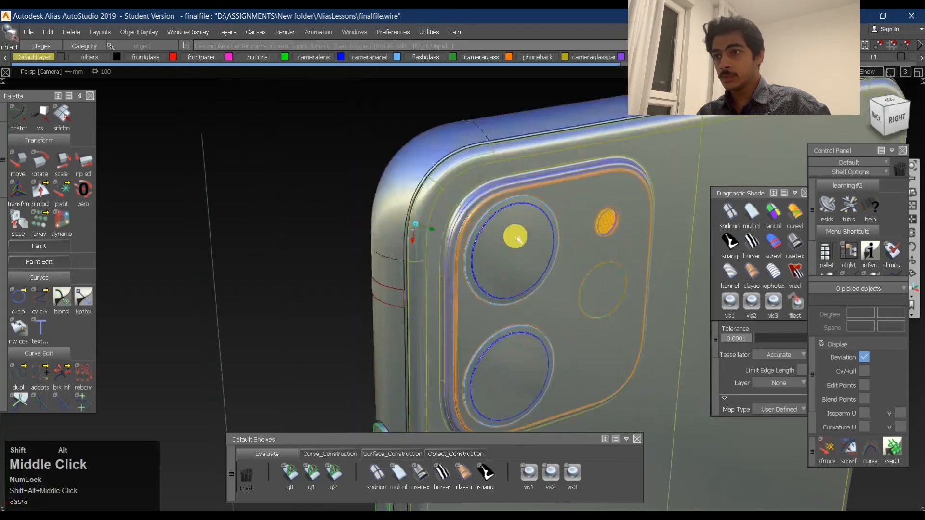
alt+shift+middle_drag(495, 237, 519, 330)
alt+shift+right_drag(520, 330, 541, 332)
alt+shift+drag(541, 333, 599, 313)
alt+shift+middle_drag(598, 314, 562, 213)
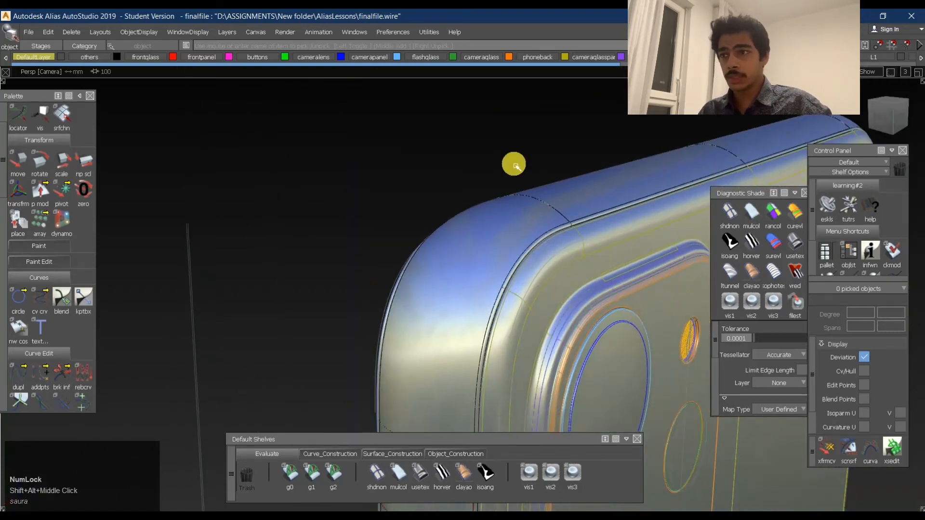
alt+shift+middle_drag(605, 261, 483, 211)
alt+shift+drag(483, 210, 474, 322)
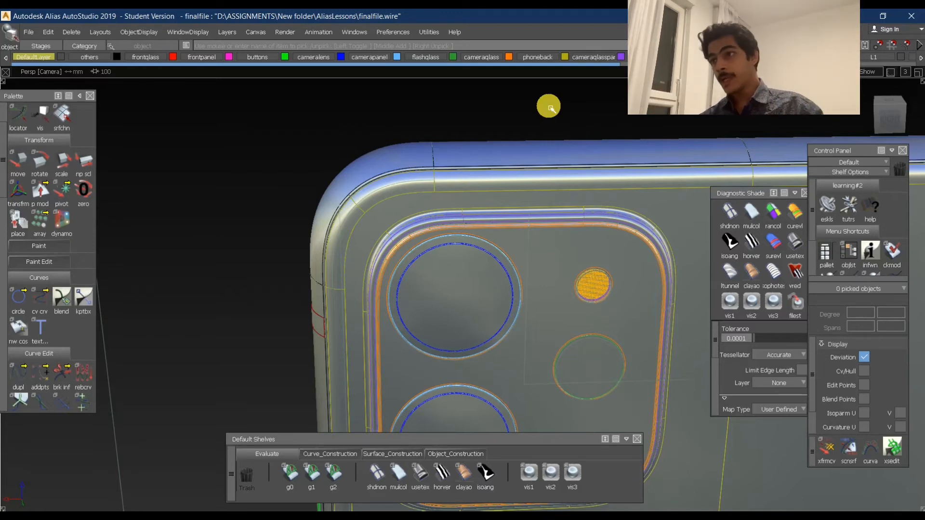
Inspect the blended edge of the camera bump and the rim of the upper lens close up
alt+shift+drag(357, 201, 425, 218)
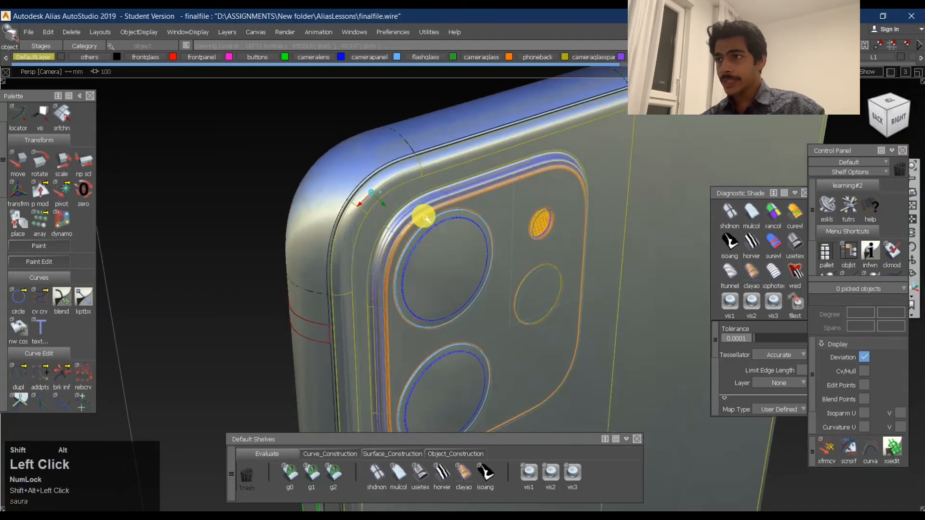
alt+shift+right_drag(423, 216, 481, 219)
mouse_move(414, 222)
alt+shift+mouse_down()
mouse_move(393, 193)
mouse_move(413, 207)
alt+shift+mouse_up()
alt+shift+right_drag(413, 207, 395, 202)
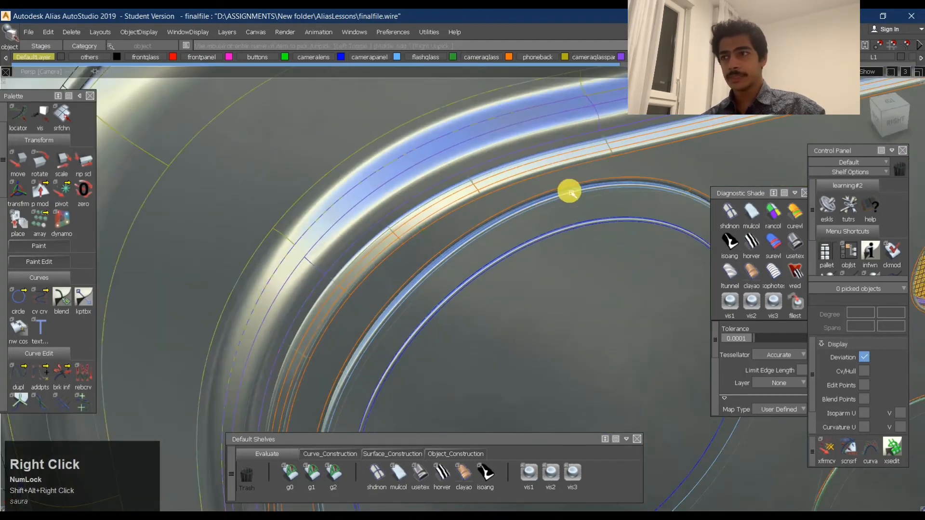
alt+shift+right_drag(570, 192, 560, 196)
alt+shift+drag(560, 195, 471, 208)
alt+shift+middle_drag(471, 207, 457, 198)
alt+shift+right_drag(456, 198, 417, 206)
alt+shift+drag(417, 207, 512, 271)
alt+shift+middle_drag(512, 272, 490, 304)
alt+shift+right_drag(490, 304, 466, 263)
alt+shift+drag(467, 262, 483, 223)
Shade only the camera glass surfaces and inspect their rounded edge and the lens and flash openings
click(482, 206)
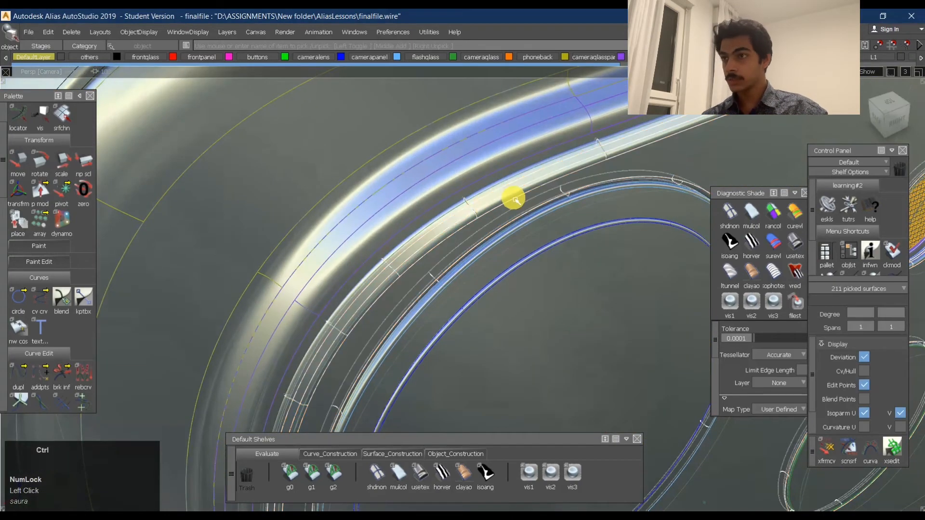
key(ctrl+h)
mouse_move(478, 320)
ctrl+shift+mouse_down()
mouse_move(483, 171)
mouse_move(601, 178)
mouse_move(641, 194)
mouse_move(488, 210)
ctrl+shift+mouse_up()
alt+shift+right_drag(488, 211, 506, 192)
alt+shift+drag(506, 192, 423, 291)
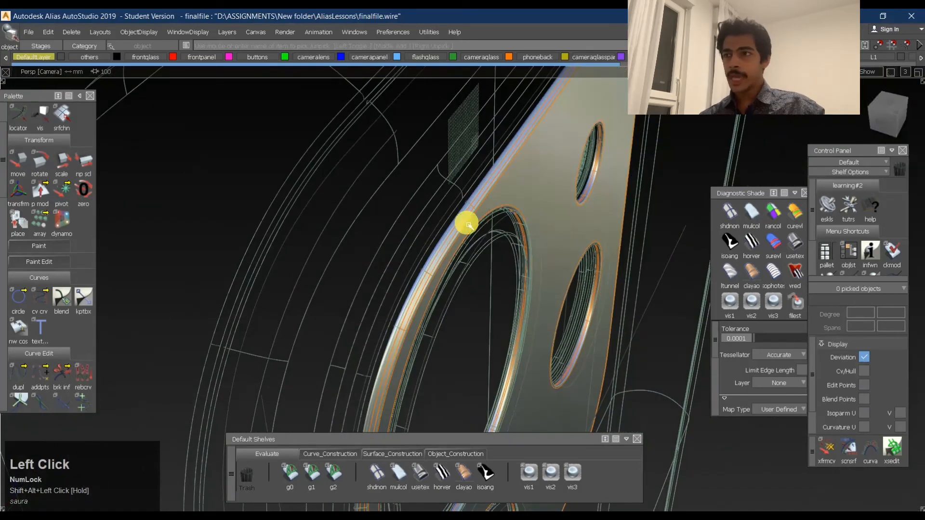
alt+shift+drag(626, 206, 576, 172)
alt+shift+right_drag(564, 267, 610, 233)
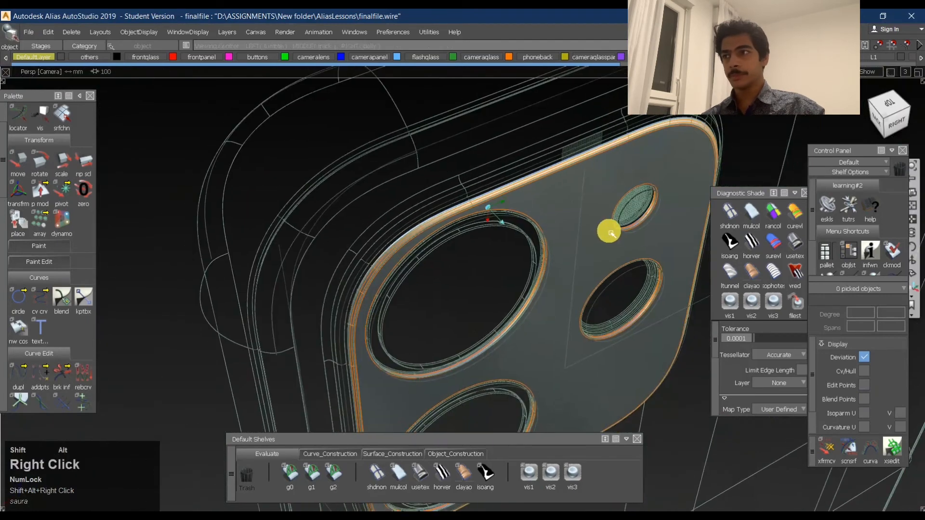
alt+shift+drag(609, 233, 396, 141)
Restore full shading, pick the phone back and camera glass surfaces, and shade only those
click(339, 182)
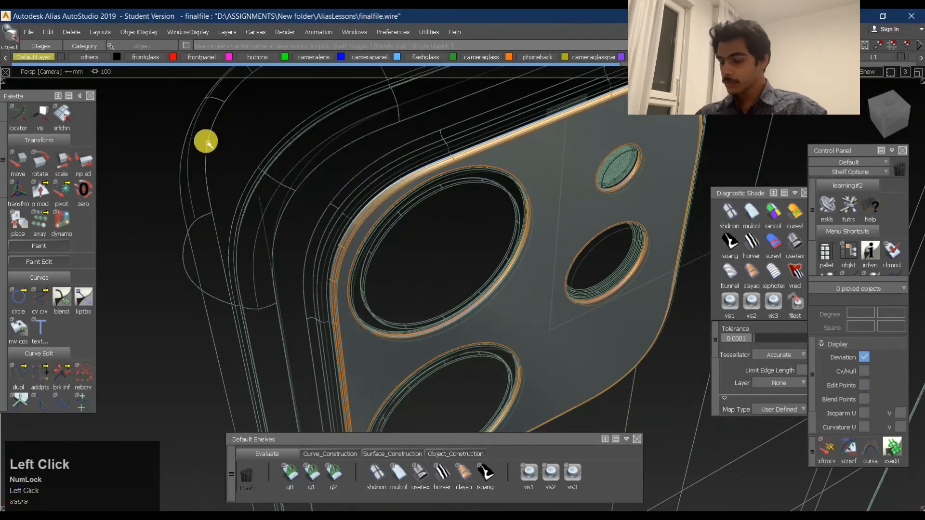
key(ctrl+j)
mouse_move(378, 142)
ctrl+shift+mouse_down()
mouse_move(337, 187)
mouse_move(409, 197)
ctrl+shift+mouse_up()
shift+click(331, 167)
click(409, 190)
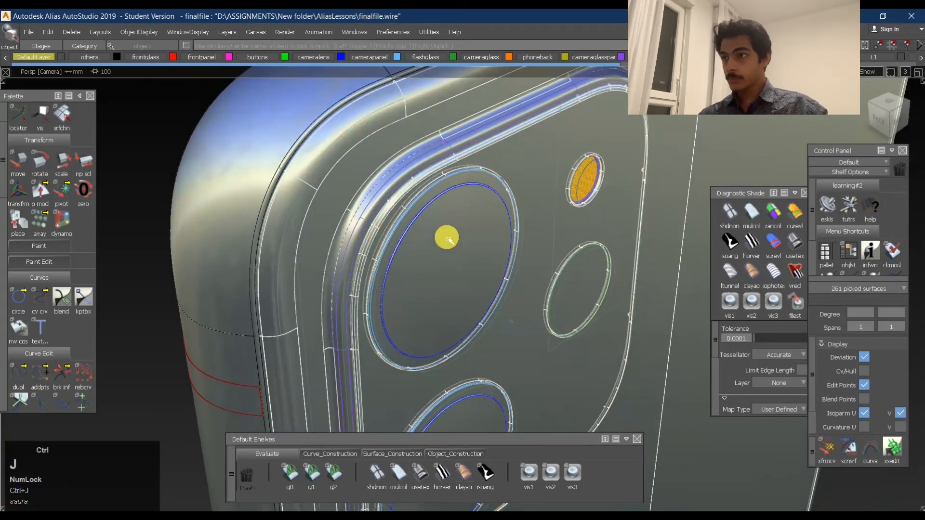
key(ctrl+h)
Clear the selection and examine how the camera glass meets the raised area of the phone back
alt+shift+drag(440, 238, 451, 126)
shift+click(385, 135)
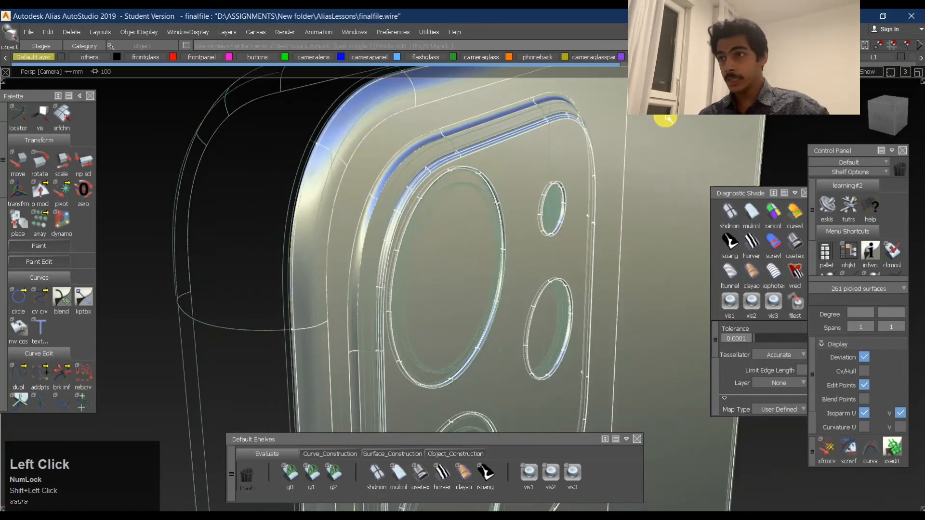
ctrl+shift+drag(568, 287, 557, 155)
shift+click(525, 173)
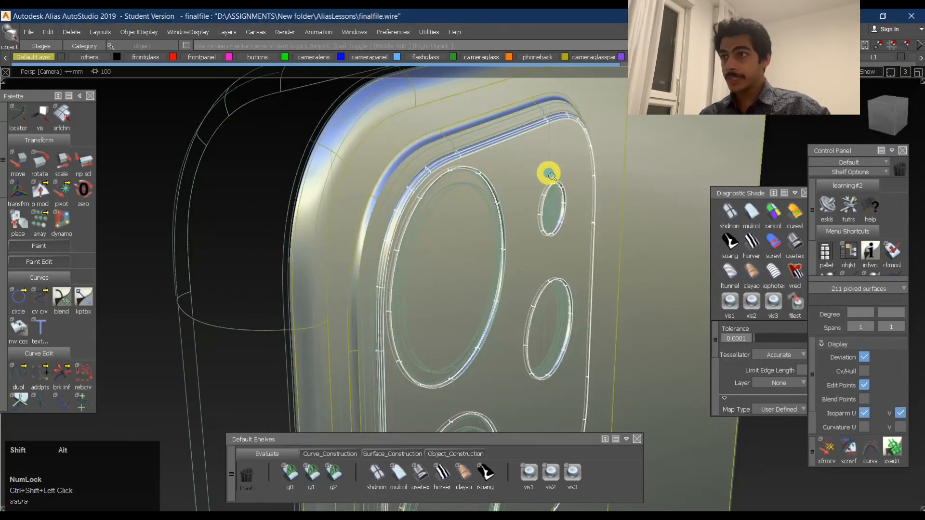
alt+shift+right_drag(548, 173, 426, 224)
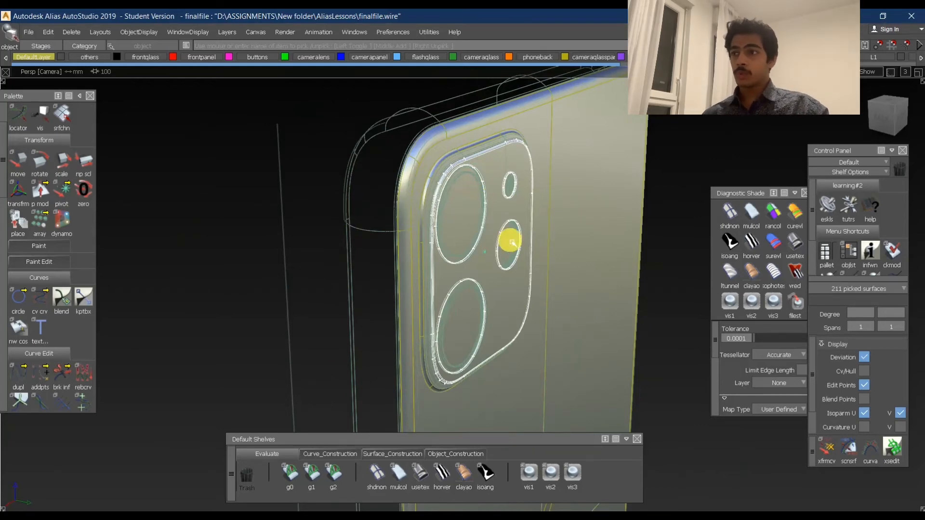
ctrl+shift+drag(513, 243, 526, 317)
alt+shift+right_drag(517, 220, 537, 240)
alt+shift+drag(537, 241, 526, 262)
alt+shift+middle_drag(526, 263, 330, 252)
alt+shift+drag(330, 252, 415, 251)
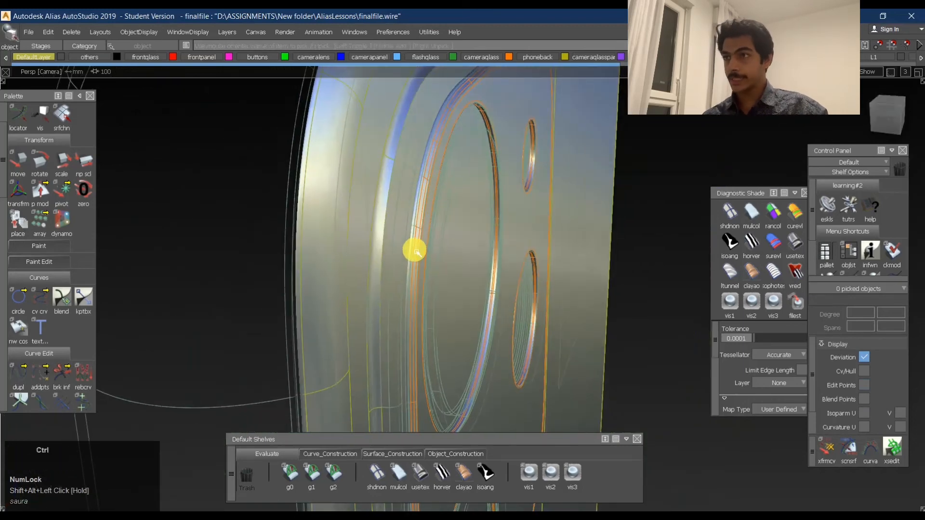
Restore full shading, pick the camera glass and the purple camera glass panel surfaces, and shade only those
key(ctrl+j)
ctrl+shift+drag(410, 186, 402, 280)
click(438, 155)
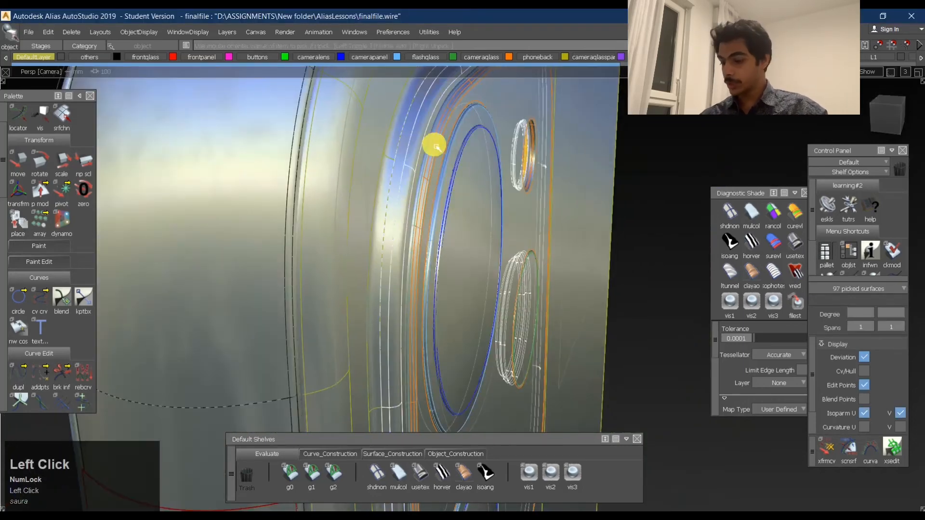
click(446, 159)
key(ctrl+h)
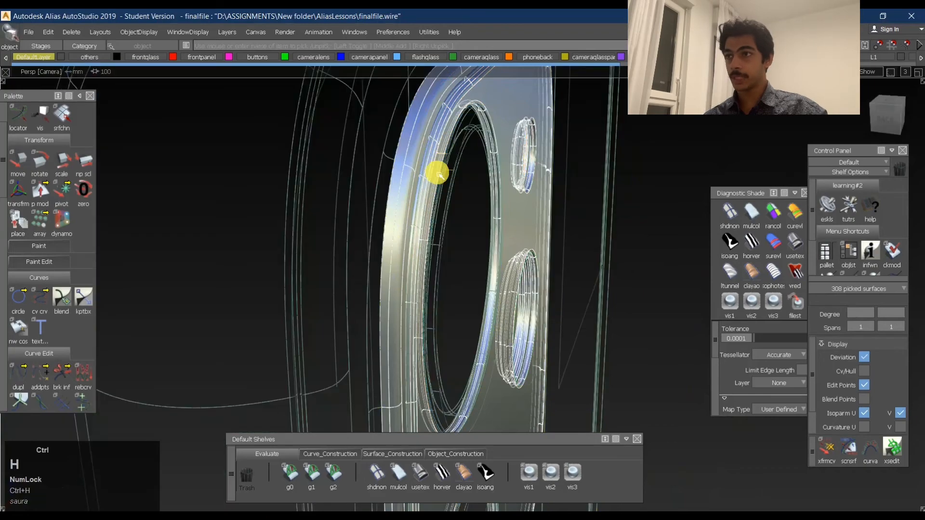
Inspect the isolated camera glass and panel surfaces, including their outer rim and the inner walls of the openings
alt+shift+drag(438, 174, 324, 172)
alt+shift+middle_drag(325, 171, 448, 175)
alt+shift+right_drag(448, 175, 463, 169)
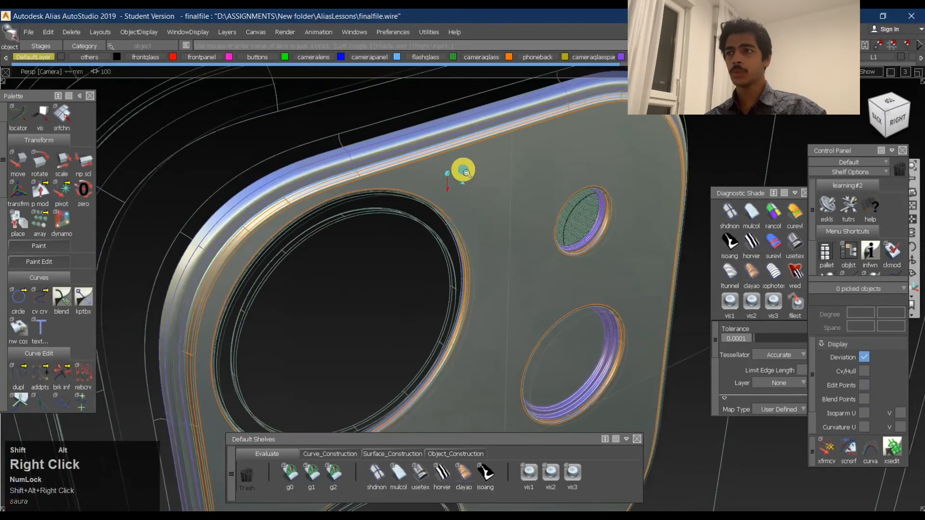
alt+shift+drag(462, 169, 495, 182)
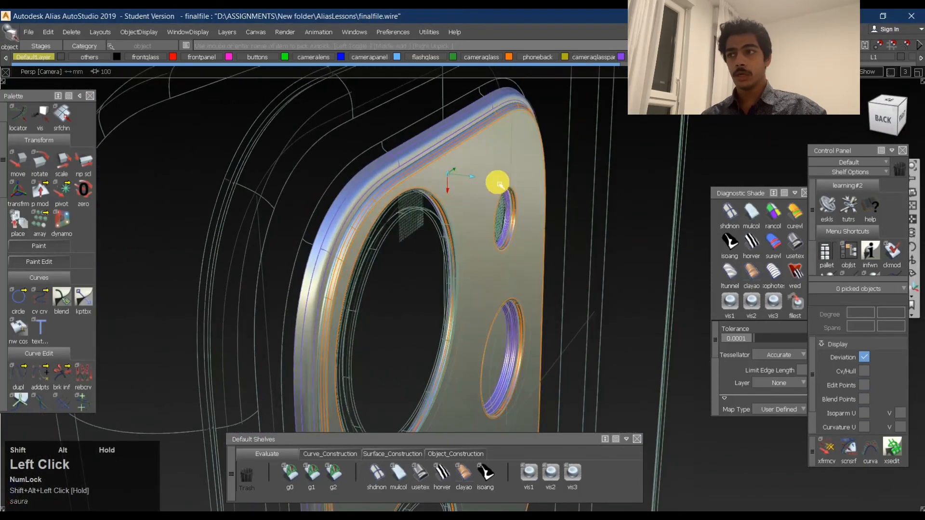
alt+shift+right_drag(430, 205, 529, 149)
alt+shift+drag(529, 150, 464, 206)
alt+shift+right_drag(464, 206, 482, 188)
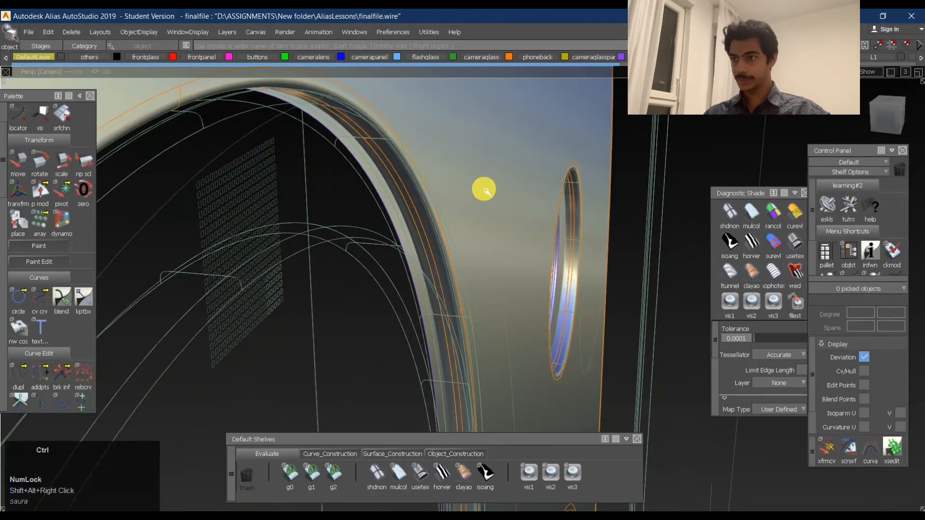
mouse_move(483, 189)
alt+shift+mouse_down()
mouse_move(464, 244)
mouse_move(514, 150)
alt+shift+mouse_up()
alt+shift+right_drag(514, 150, 510, 173)
alt+shift+drag(510, 173, 384, 208)
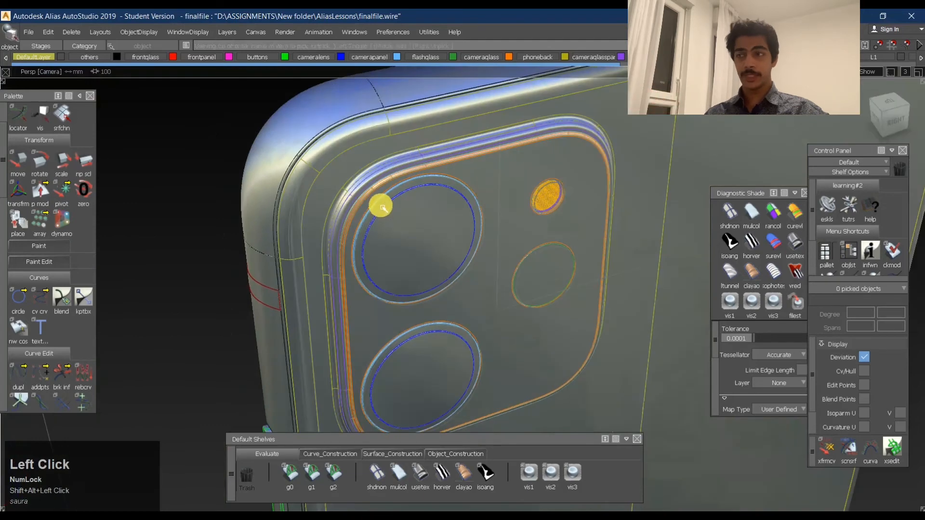
Review the complete camera bump and upper frame corner from the back and the button side
alt+shift+right_drag(444, 200, 370, 212)
alt+shift+drag(370, 212, 411, 206)
alt+shift+middle_drag(512, 203, 506, 140)
alt+shift+drag(506, 140, 458, 151)
alt+shift+right_drag(458, 151, 491, 144)
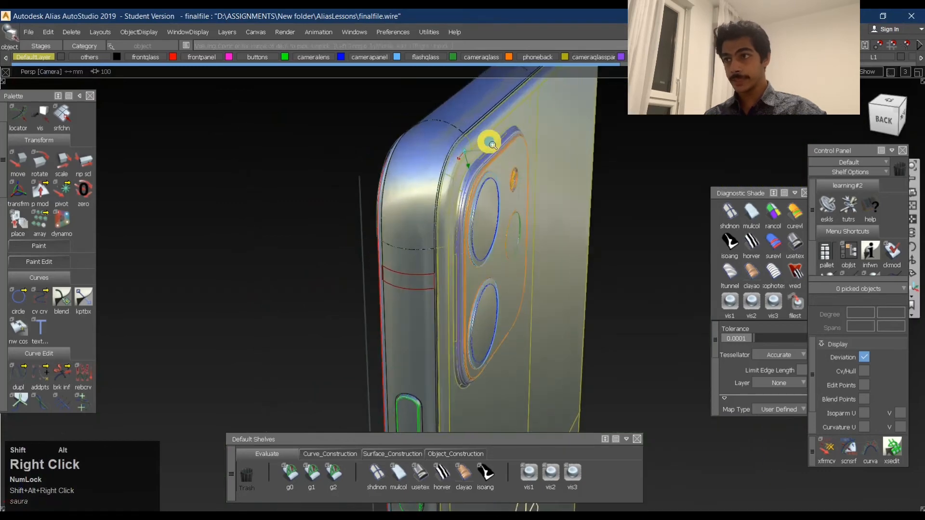
Hide the frontglass layer to view the front panel beneath it, and show the layer again
alt+shift+drag(491, 144, 533, 186)
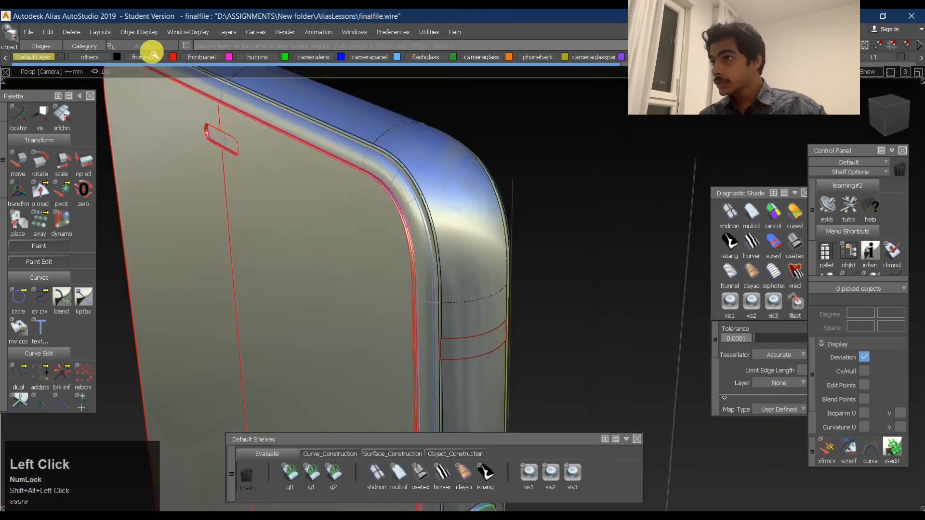
click(172, 58)
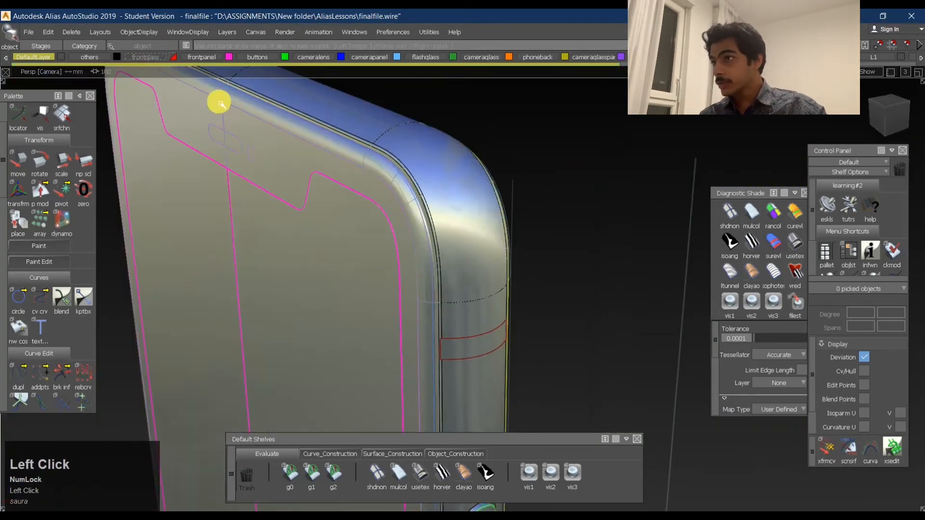
click(172, 58)
Examine the earpiece slot in the front glass, including its inner walls and rounded ends
alt+shift+middle_drag(200, 186, 354, 194)
alt+shift+click(360, 171)
alt+shift+right_drag(360, 171, 444, 134)
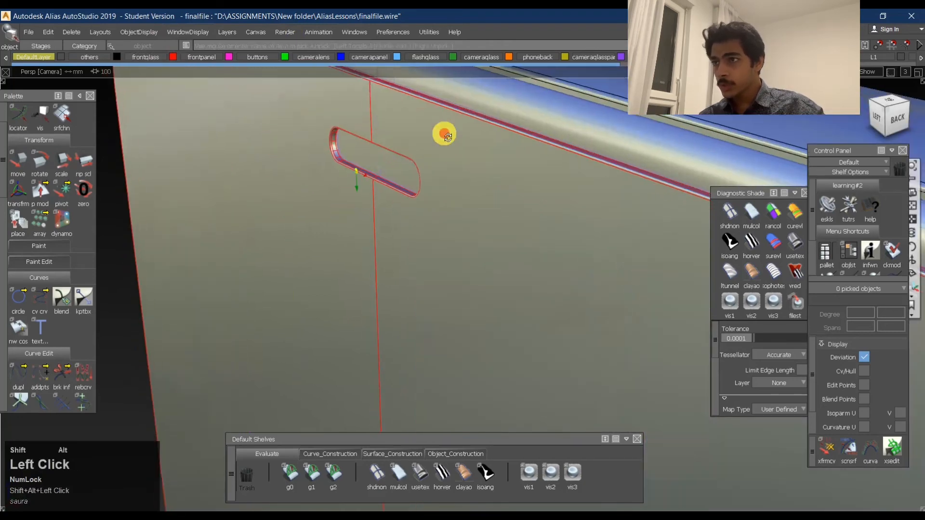
alt+shift+drag(443, 134, 406, 172)
alt+shift+right_drag(409, 173, 440, 155)
alt+shift+drag(440, 155, 230, 221)
alt+shift+middle_drag(229, 221, 386, 159)
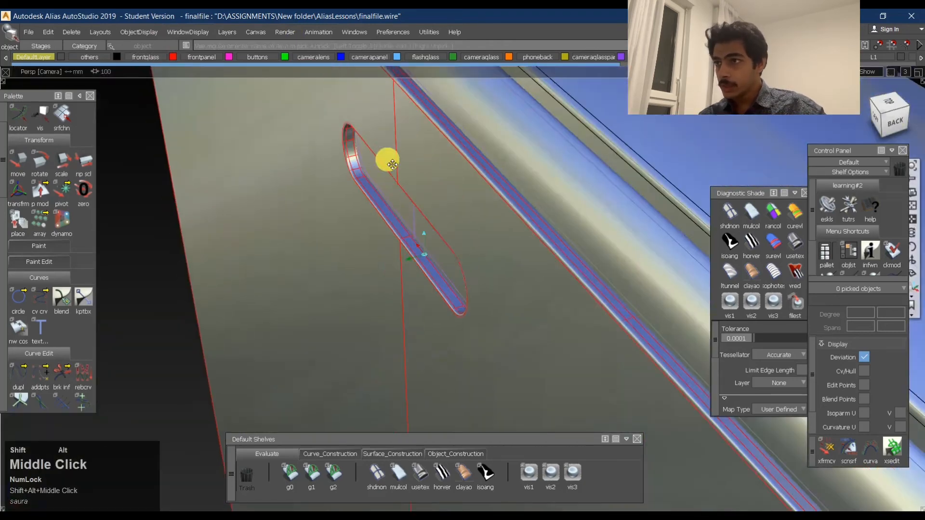
alt+shift+drag(386, 159, 359, 170)
alt+shift+right_drag(359, 170, 382, 142)
alt+shift+drag(382, 142, 332, 158)
alt+shift+right_drag(332, 158, 343, 161)
alt+shift+drag(342, 161, 438, 178)
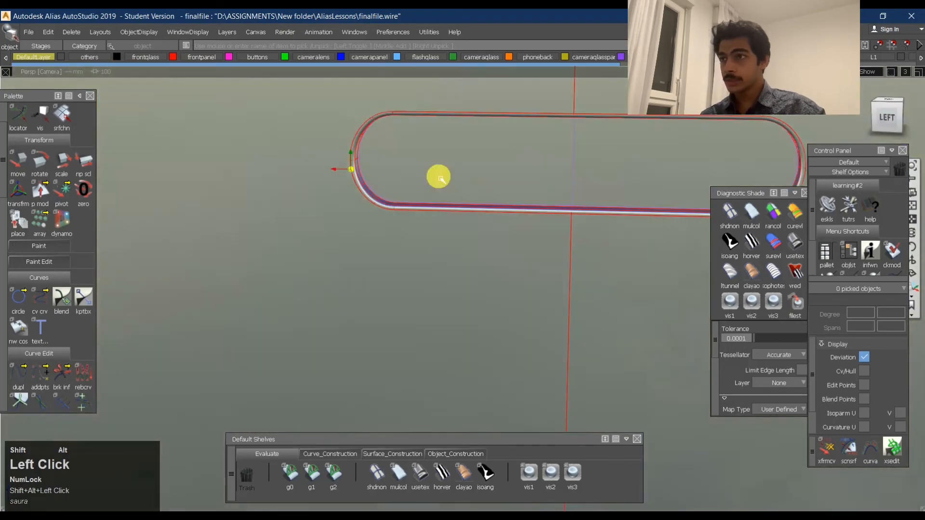
Review the phone's front and inspect the rounded edge of the front glass at its upper corner
alt+shift+right_drag(438, 177, 337, 219)
alt+shift+drag(337, 219, 425, 214)
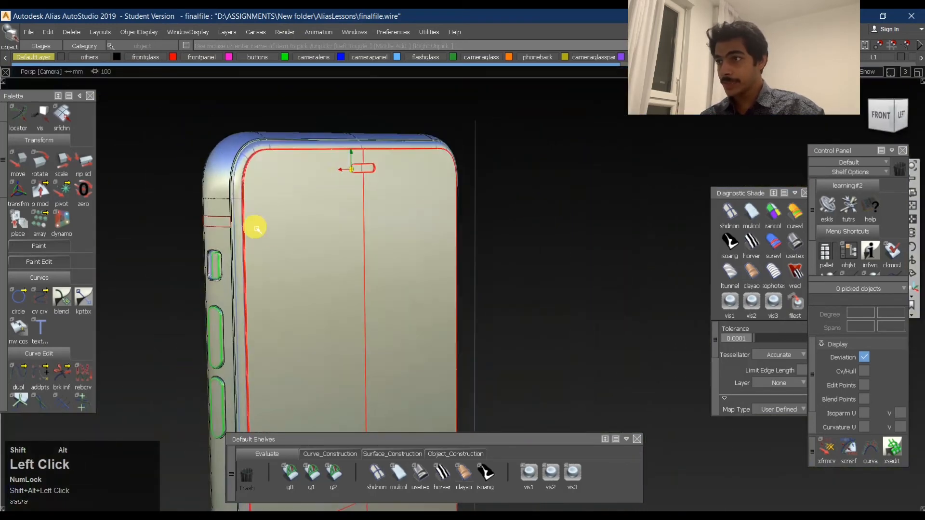
alt+shift+right_drag(230, 214, 297, 169)
alt+shift+drag(297, 169, 374, 197)
alt+shift+right_drag(279, 103, 296, 87)
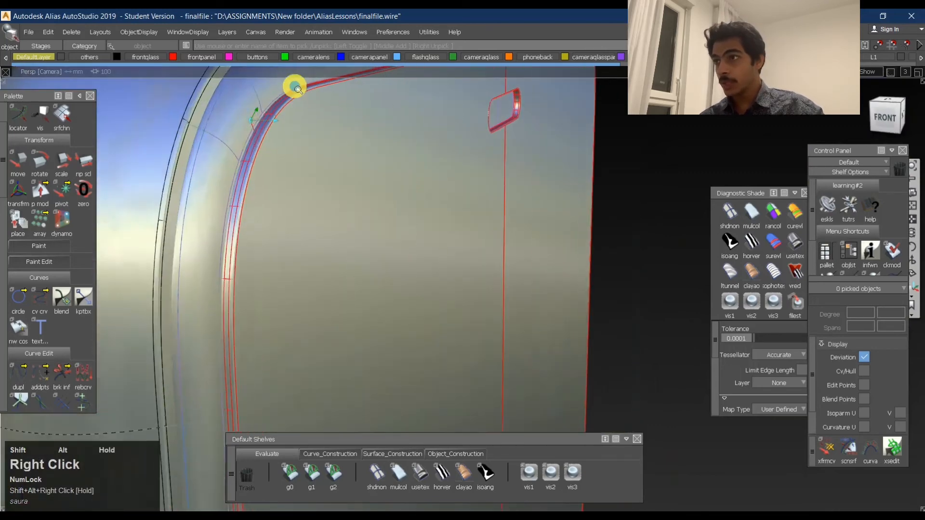
alt+shift+drag(296, 87, 270, 166)
alt+shift+middle_drag(270, 167, 115, 198)
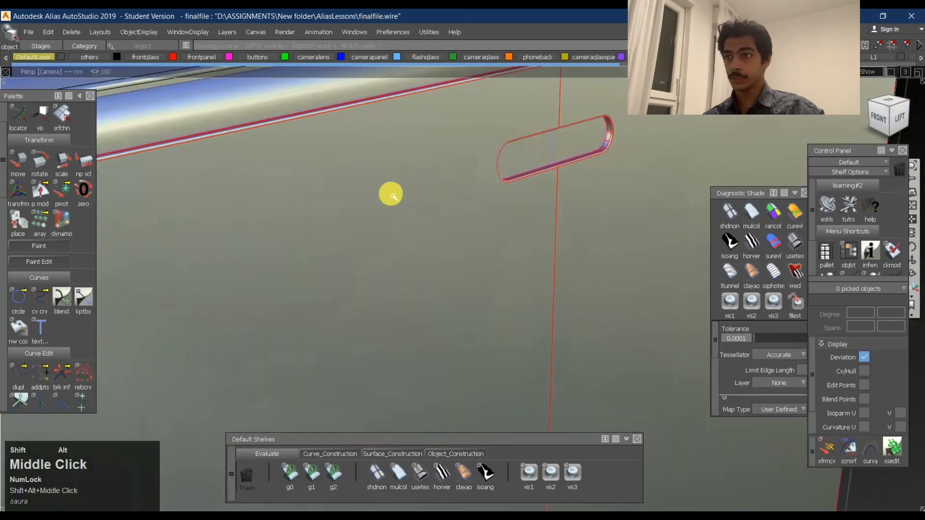
View the earpiece slot again from the front and at an angle
alt+shift+drag(570, 169, 455, 139)
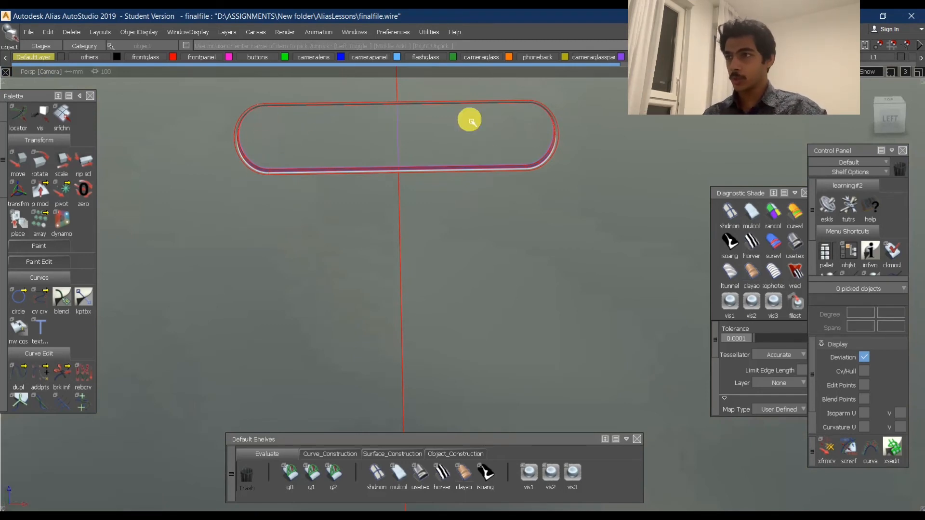
alt+shift+right_drag(576, 142, 570, 145)
alt+shift+drag(570, 144, 490, 136)
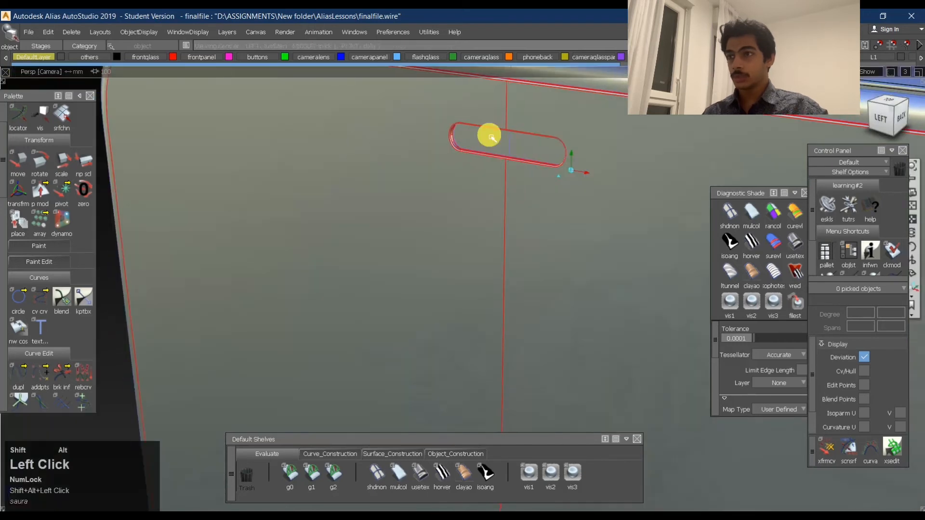
Hide the frontglass layer and examine the earpiece and front camera outlines on the panel beneath
alt+shift+middle_drag(490, 137, 342, 140)
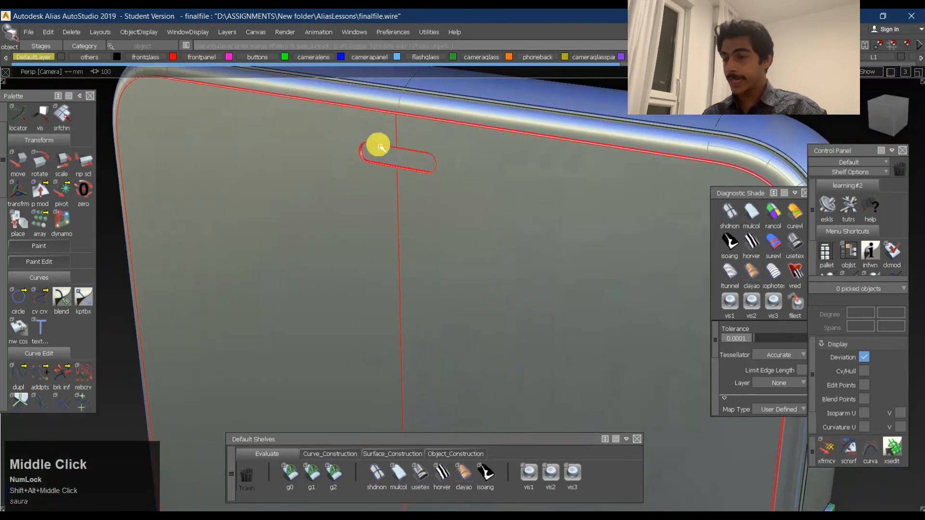
click(176, 58)
alt+shift+drag(391, 162, 481, 178)
alt+shift+click(374, 154)
alt+shift+right_drag(386, 149, 419, 119)
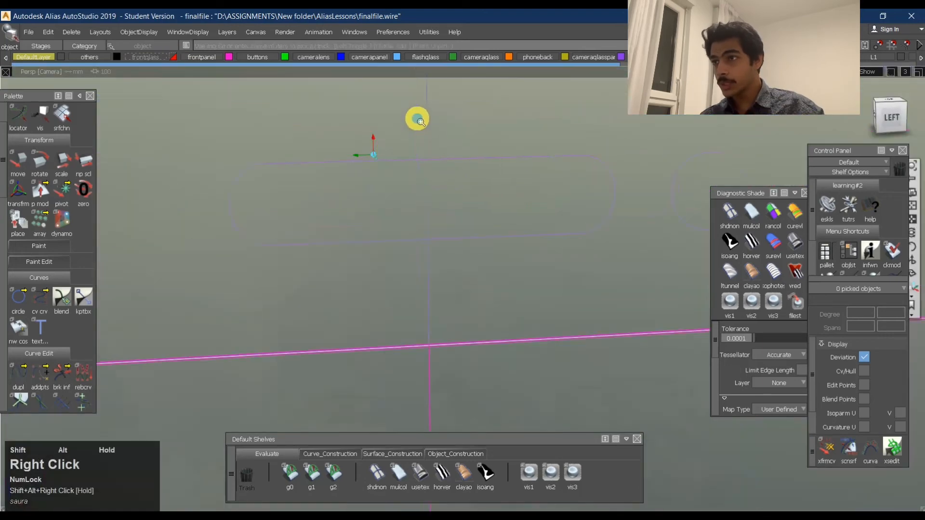
alt+shift+drag(421, 121, 505, 230)
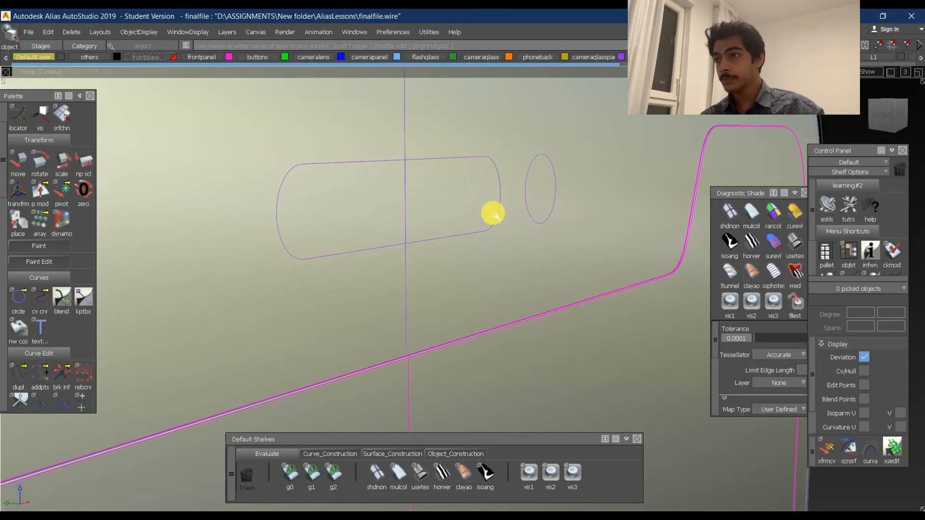
alt+shift+right_drag(496, 215, 419, 231)
alt+shift+drag(419, 231, 388, 221)
Pick the display surfaces that form the notch outline on the front panel
ctrl+shift+drag(392, 219, 371, 103)
click(439, 170)
ctrl+shift+drag(372, 120, 367, 198)
click(441, 154)
click(467, 159)
ctrl+shift+drag(475, 227, 481, 92)
alt+shift+right_drag(572, 215, 448, 226)
alt+shift+drag(448, 227, 704, 228)
ctrl+shift+drag(444, 130, 435, 242)
click(308, 223)
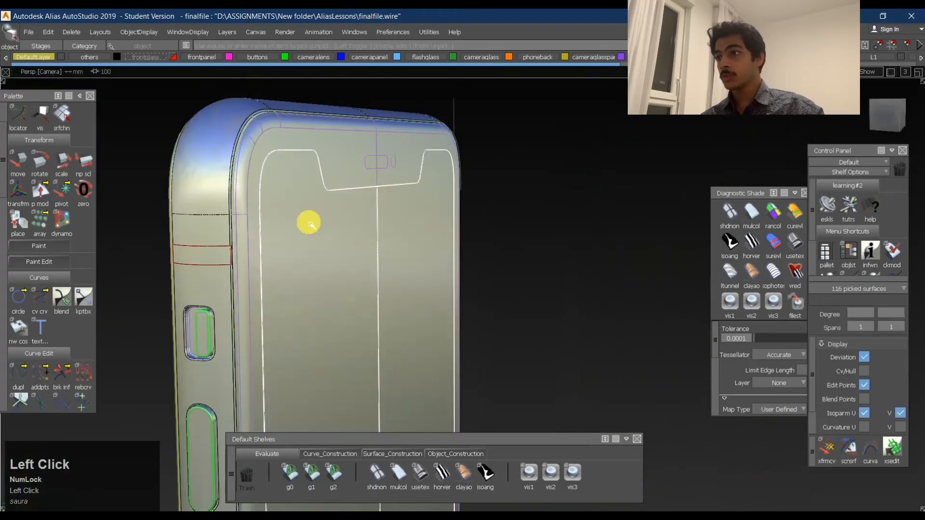
Inspect the notch outline from a steep angle, show the frontglass layer again and clear the selection
alt+shift+drag(374, 151, 289, 210)
alt+shift+right_drag(285, 206, 405, 121)
alt+shift+drag(404, 122, 324, 177)
alt+shift+right_drag(324, 178, 355, 157)
mouse_move(355, 157)
alt+shift+mouse_down()
mouse_move(378, 141)
mouse_move(372, 165)
alt+shift+mouse_up()
click(330, 175)
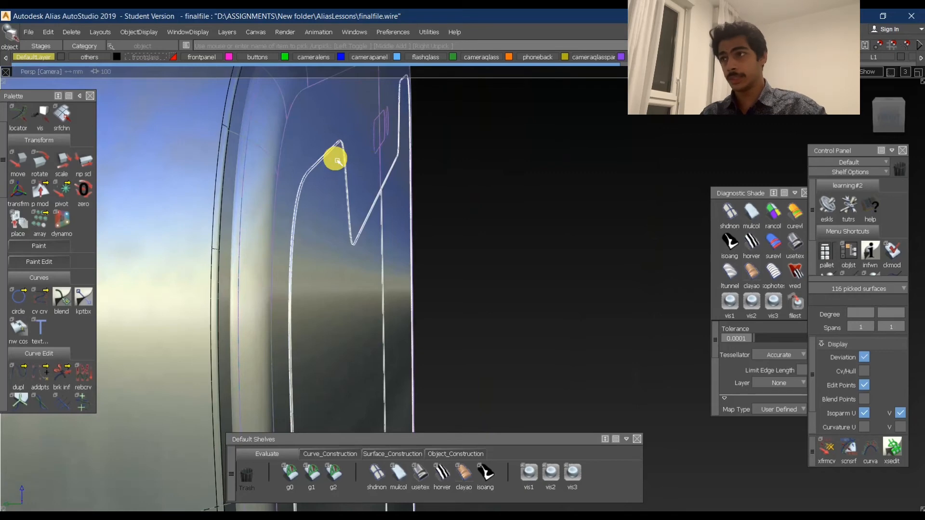
click(175, 57)
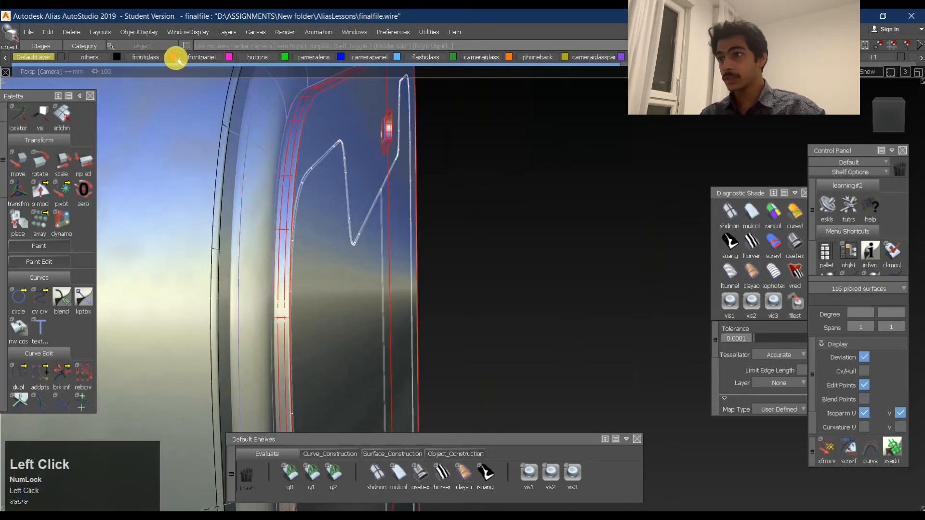
shift+click(397, 307)
Review the glass-covered front, its rounded upper corner and the earpiece slot from the side
alt+shift+right_drag(349, 202, 359, 151)
alt+shift+drag(360, 151, 289, 157)
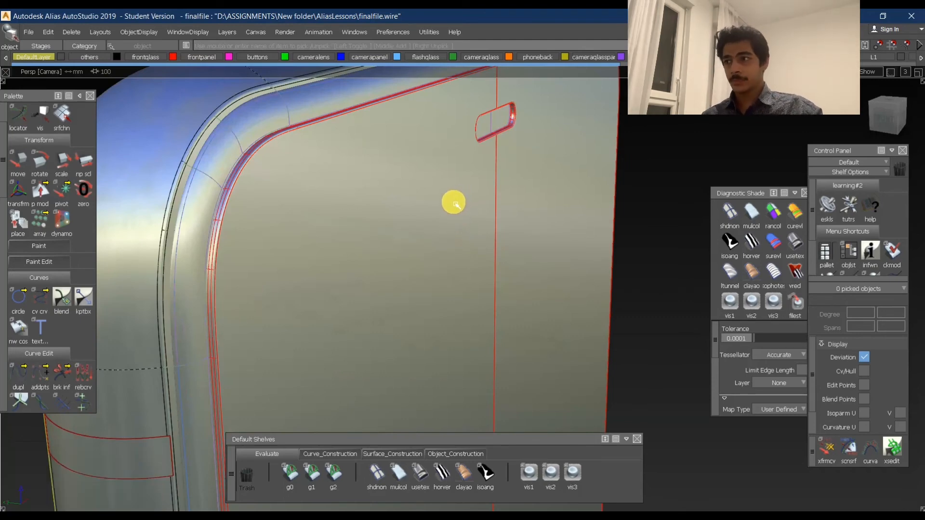
alt+shift+drag(461, 181, 338, 208)
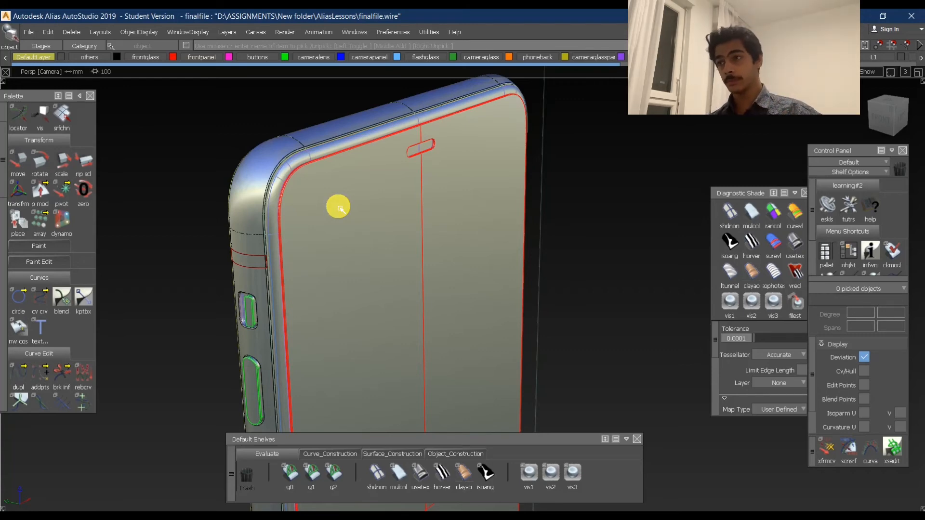
alt+shift+drag(343, 206, 316, 279)
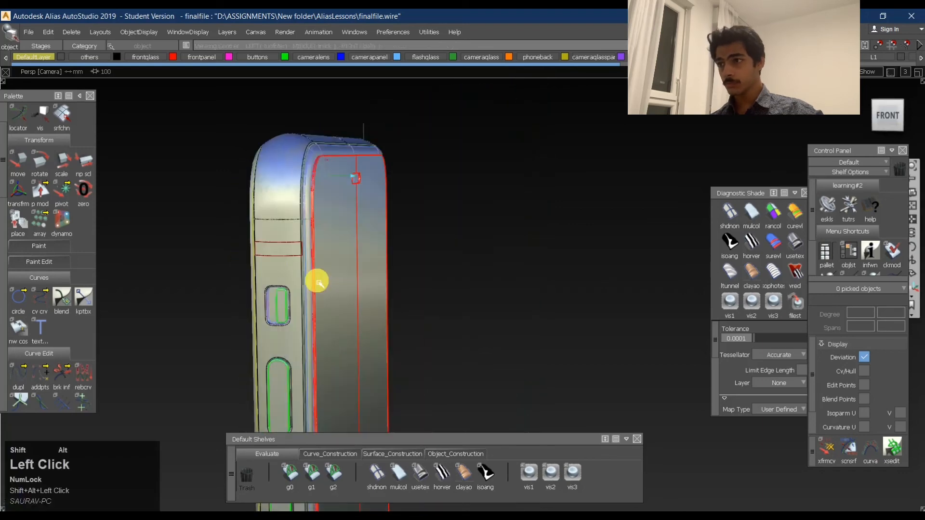
alt+shift+middle_drag(316, 278, 323, 277)
alt+shift+right_drag(323, 277, 364, 246)
Inspect the mute switch and volume buttons on the phone's side, including from the back
alt+shift+drag(364, 246, 372, 165)
alt+shift+drag(432, 208, 487, 254)
alt+shift+right_drag(487, 254, 477, 268)
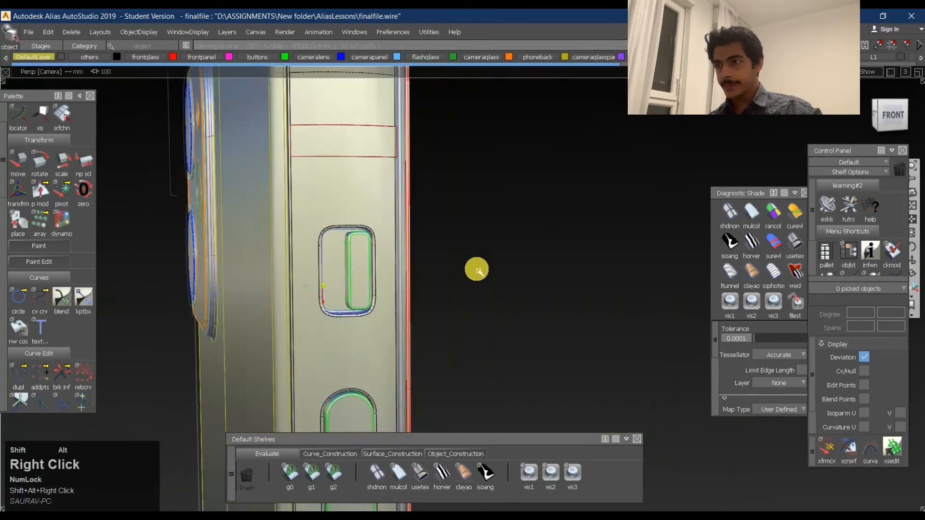
alt+shift+middle_drag(477, 269, 547, 202)
alt+shift+drag(547, 202, 506, 263)
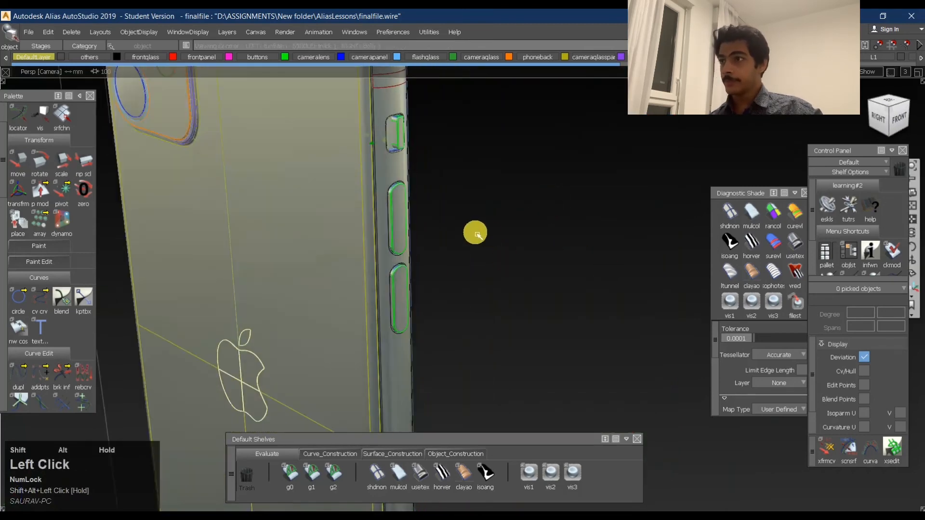
alt+shift+middle_drag(475, 234, 522, 293)
Examine the flash's circular glass on the camera bump up close
alt+shift+right_drag(522, 293, 588, 304)
alt+shift+drag(588, 304, 657, 309)
alt+shift+drag(490, 297, 532, 265)
alt+shift+right_drag(331, 262, 370, 239)
alt+shift+drag(370, 238, 259, 262)
alt+shift+right_drag(336, 242, 363, 224)
Pick the flash glass surfaces and hide them to view the rings and inner circle beneath
ctrl+shift+drag(516, 192, 341, 222)
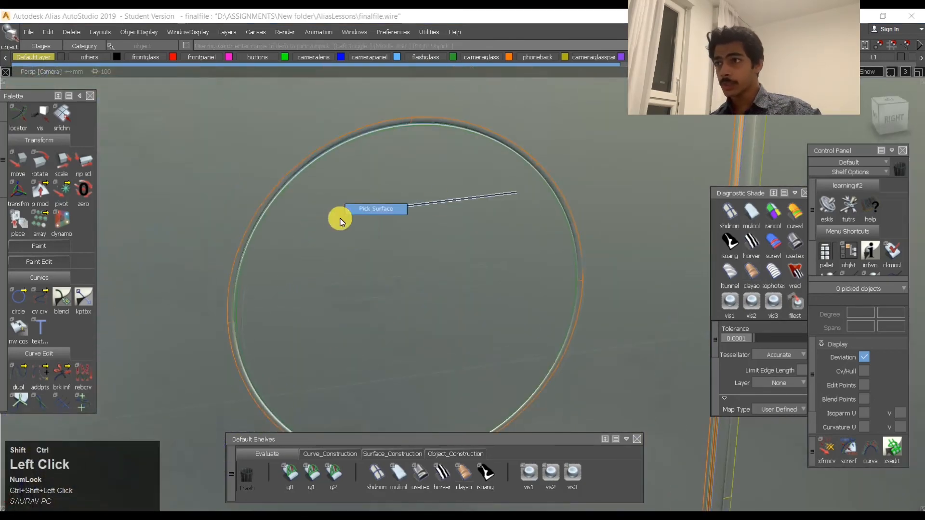
click(453, 138)
ctrl+shift+drag(403, 149, 407, 236)
shift+click(449, 227)
alt+shift+right_drag(448, 227, 477, 202)
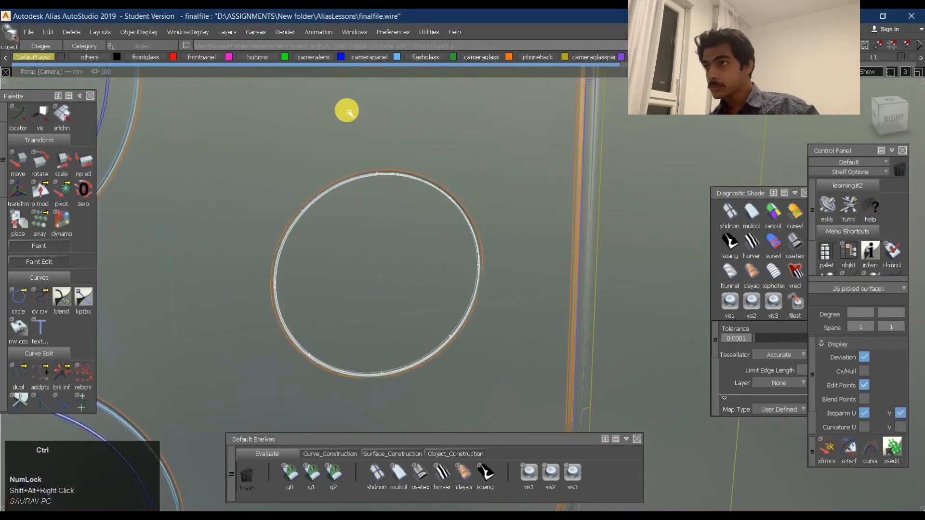
drag(139, 34, 143, 75)
alt+shift+drag(401, 275, 378, 260)
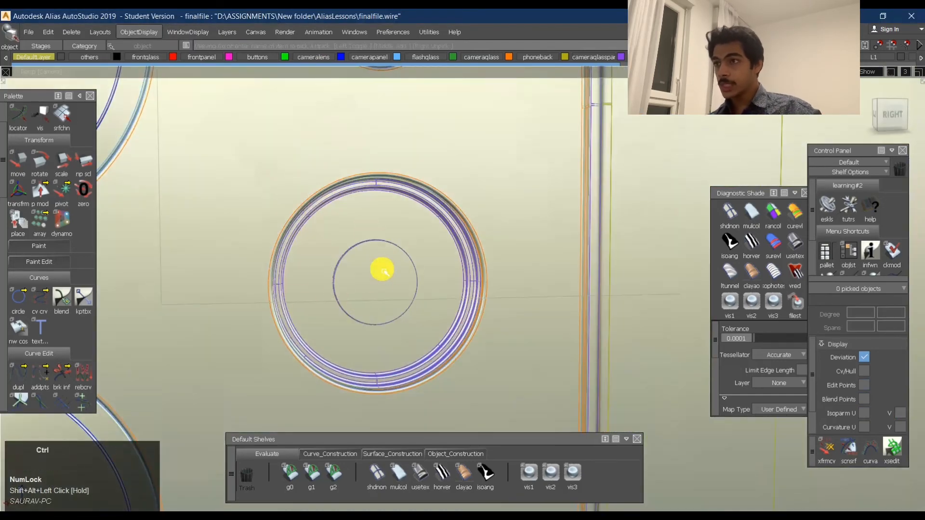
Show the flash glass again, clear the selection and view the flash at an oblique angle
key(ctrl+j)
ctrl+shift+drag(434, 282, 429, 105)
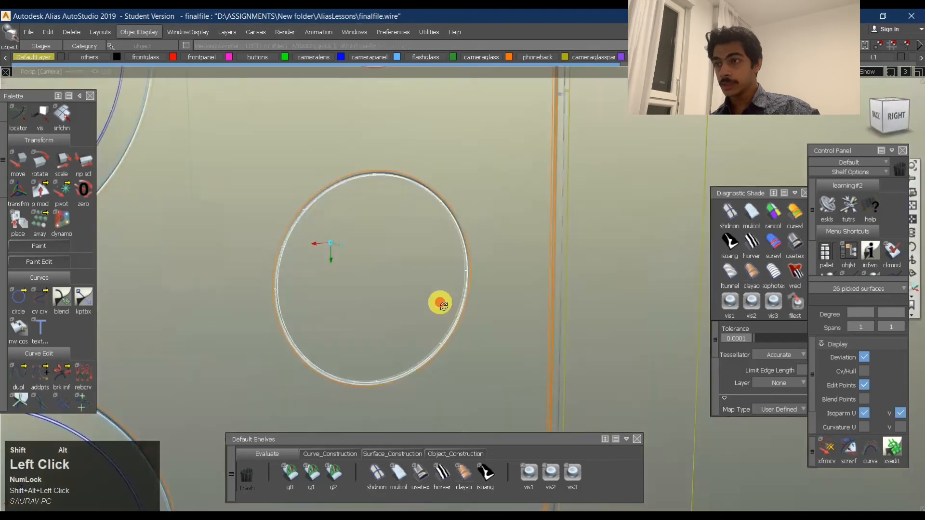
alt+shift+drag(440, 304, 362, 206)
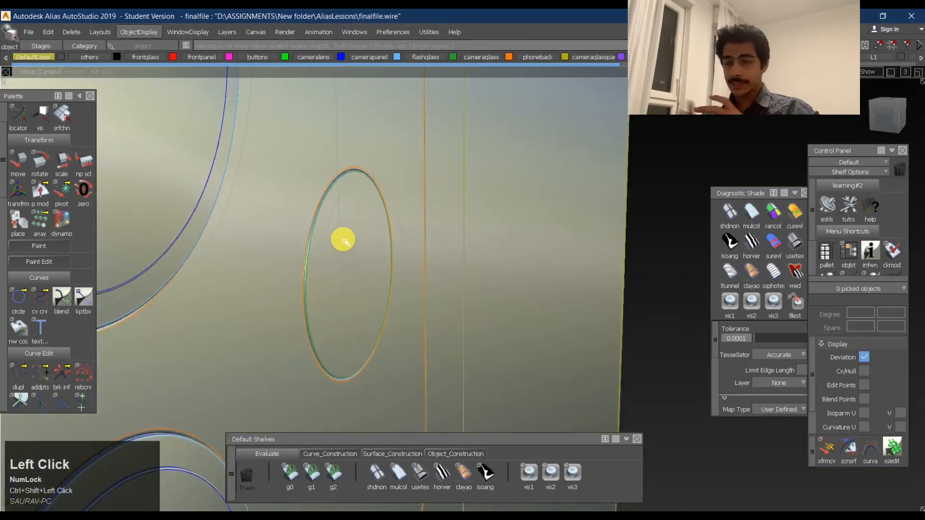
alt+shift+click(325, 217)
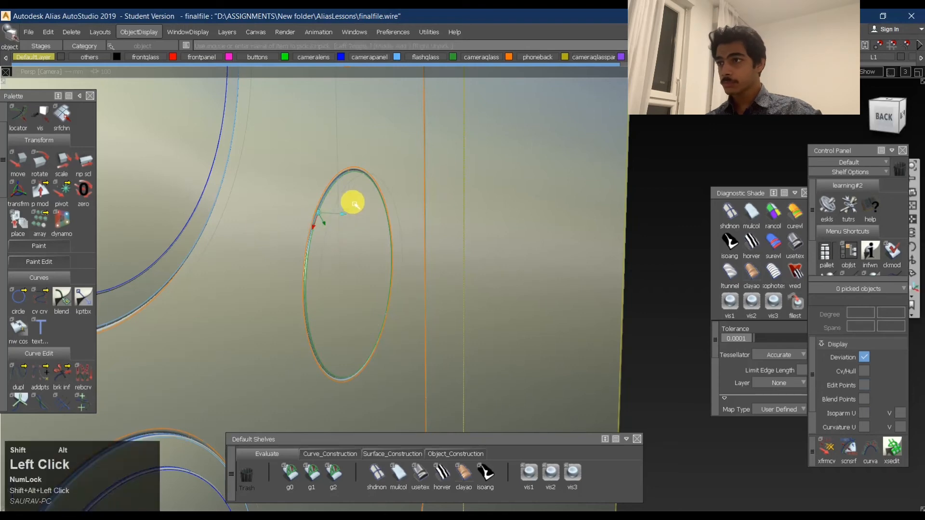
Review the whole camera bump and back, and turn the phone around to its front
alt+shift+right_drag(353, 203, 287, 256)
alt+shift+drag(287, 256, 316, 202)
alt+shift+right_drag(316, 203, 299, 219)
alt+shift+middle_drag(299, 219, 505, 181)
alt+shift+right_drag(505, 181, 529, 304)
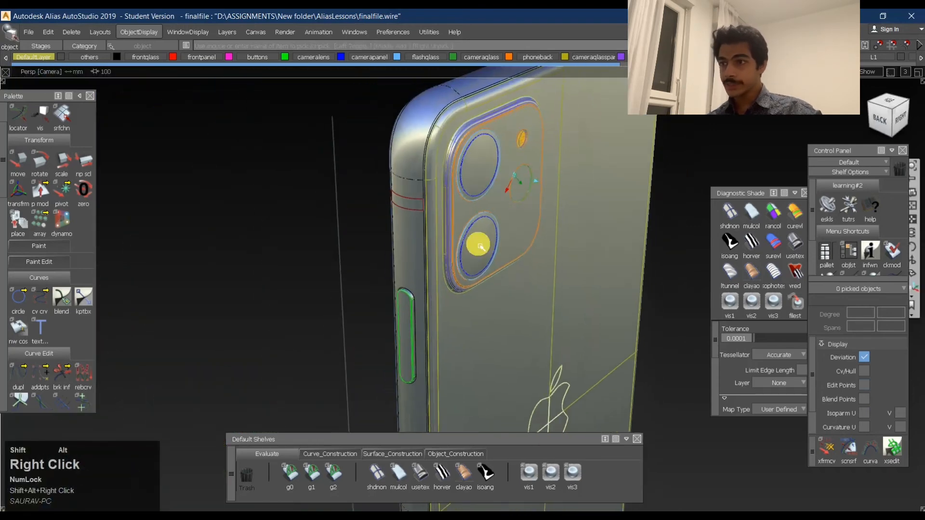
alt+shift+drag(528, 304, 491, 311)
alt+shift+middle_drag(492, 312, 471, 229)
alt+shift+drag(471, 230, 626, 330)
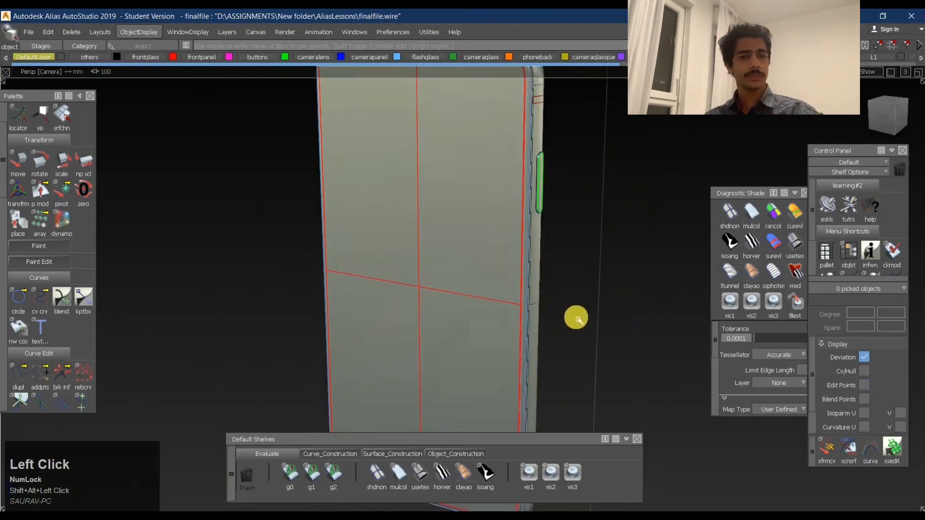
alt+shift+middle_drag(562, 302, 454, 332)
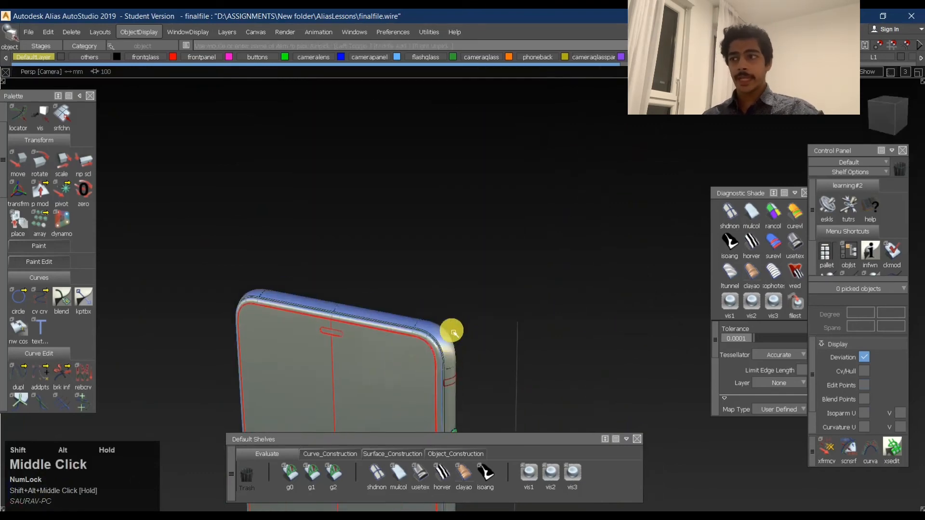
alt+shift+middle_drag(444, 374, 430, 302)
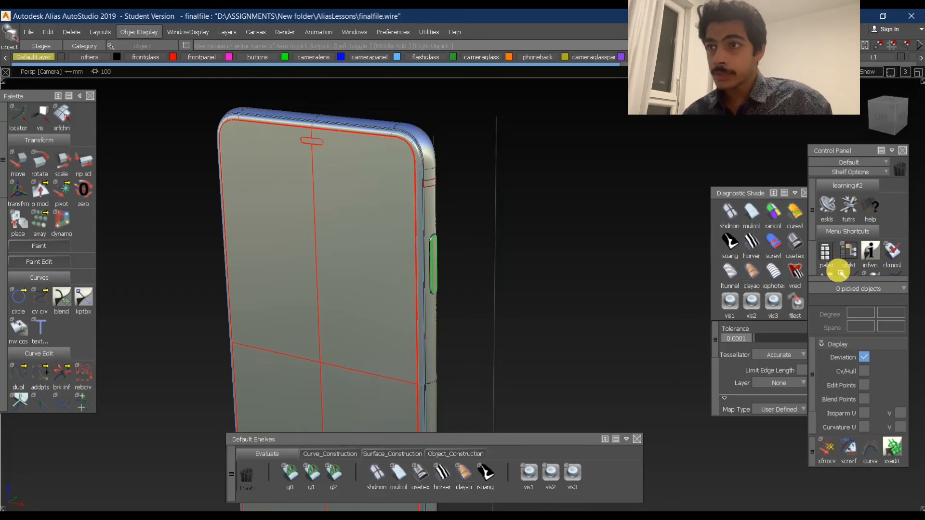
Apply the random color diagnostic shade to the phone model and view its separate surfaces
click(773, 215)
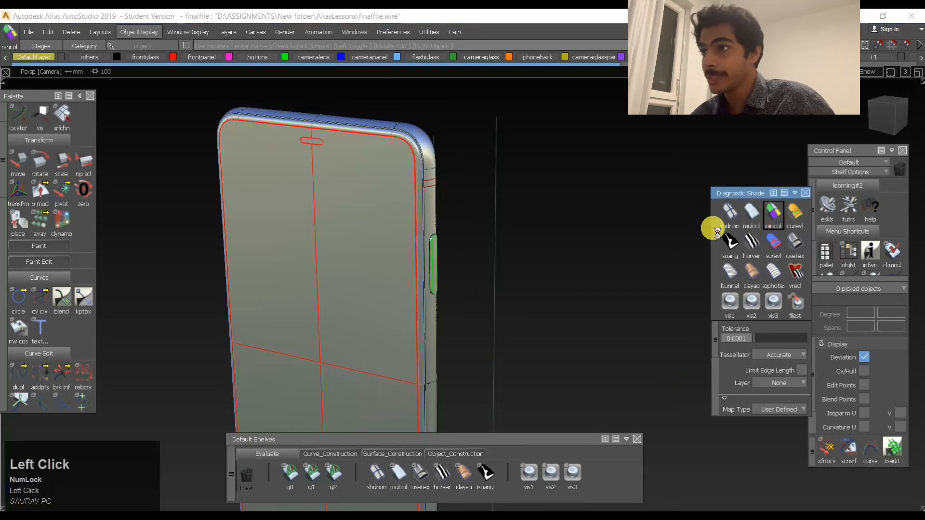
alt+shift+drag(467, 181, 97, 161)
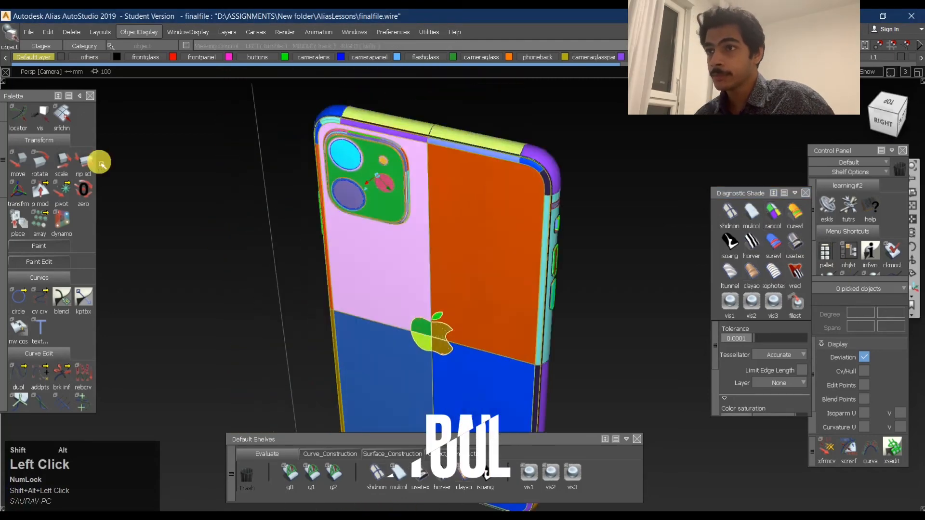
alt+shift+drag(482, 135, 393, 140)
click(787, 218)
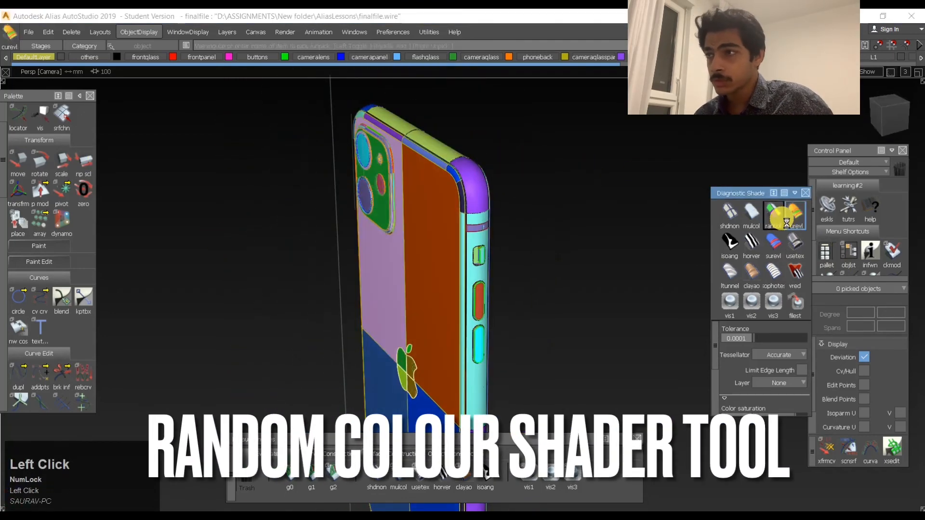
click(774, 216)
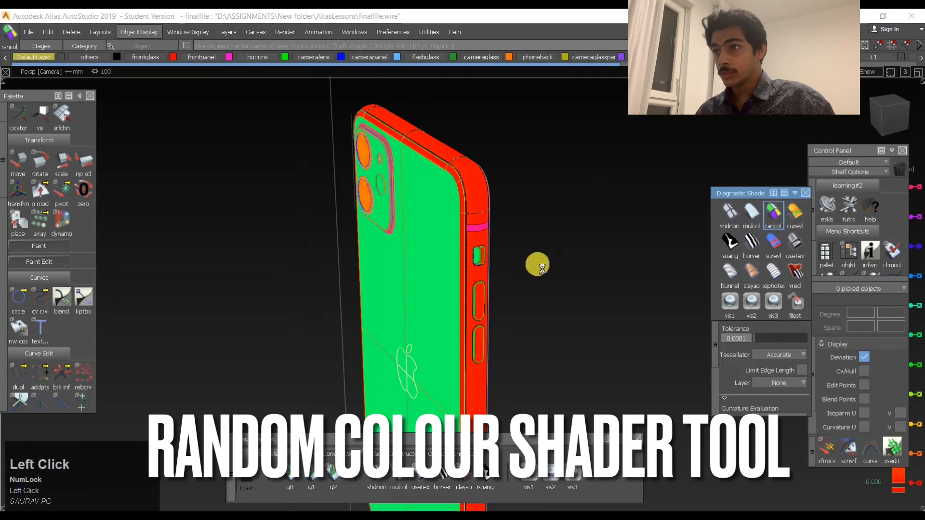
Examine the randomly colored surfaces on the front glass, upper corner and side frame
alt+shift+drag(536, 264, 356, 123)
alt+shift+right_drag(357, 122, 293, 155)
alt+shift+drag(294, 154, 239, 224)
alt+shift+middle_drag(239, 225, 328, 196)
alt+shift+drag(328, 196, 405, 188)
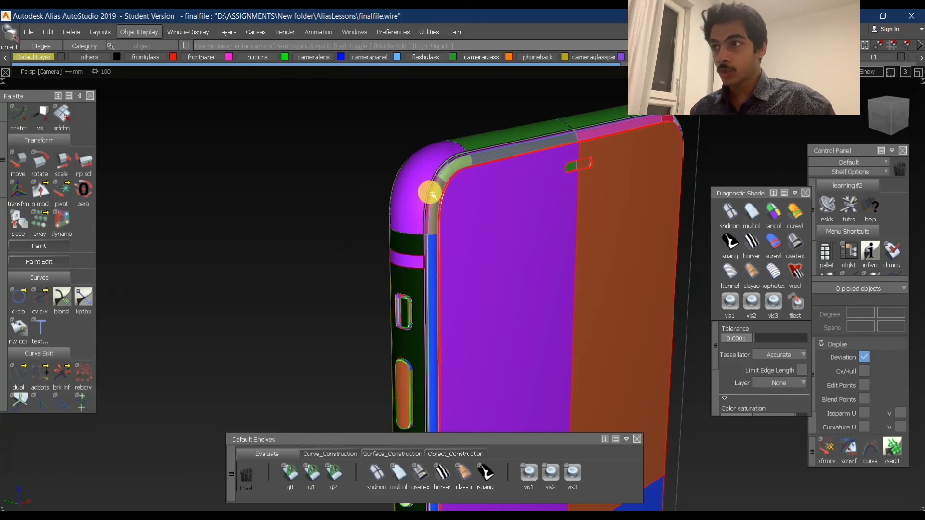
Inspect how the colored surfaces meet along the top edge and around the rounded corner
alt+shift+drag(351, 197, 538, 271)
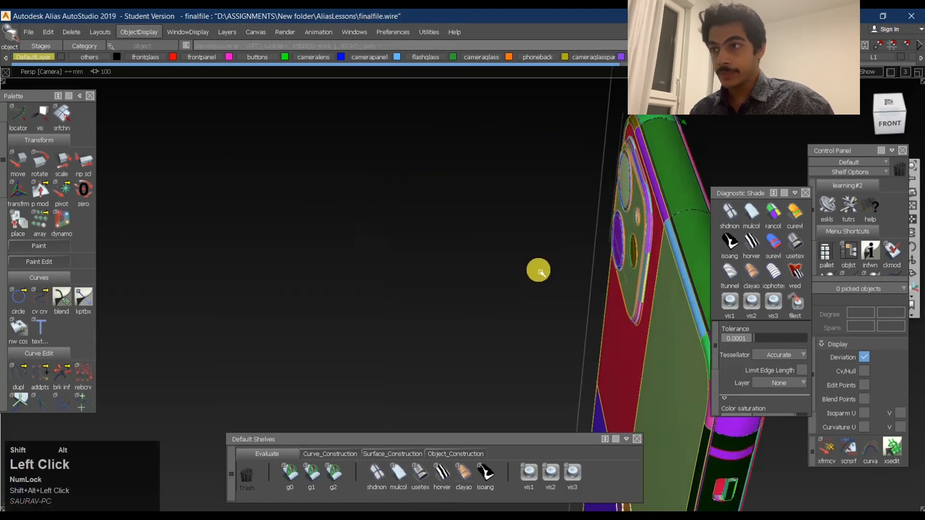
alt+shift+middle_drag(538, 271, 463, 260)
alt+shift+drag(462, 260, 448, 334)
alt+shift+right_drag(448, 334, 491, 316)
alt+shift+middle_drag(492, 316, 502, 273)
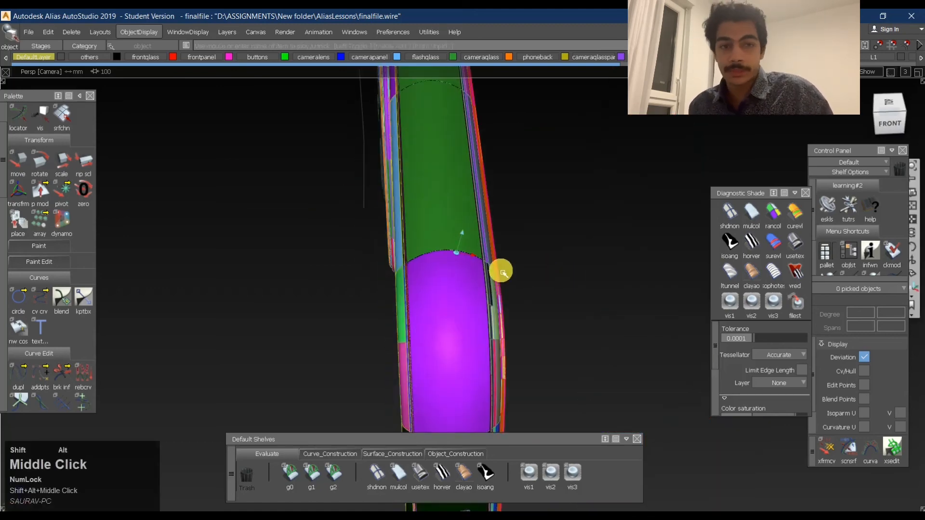
alt+shift+drag(479, 305, 578, 252)
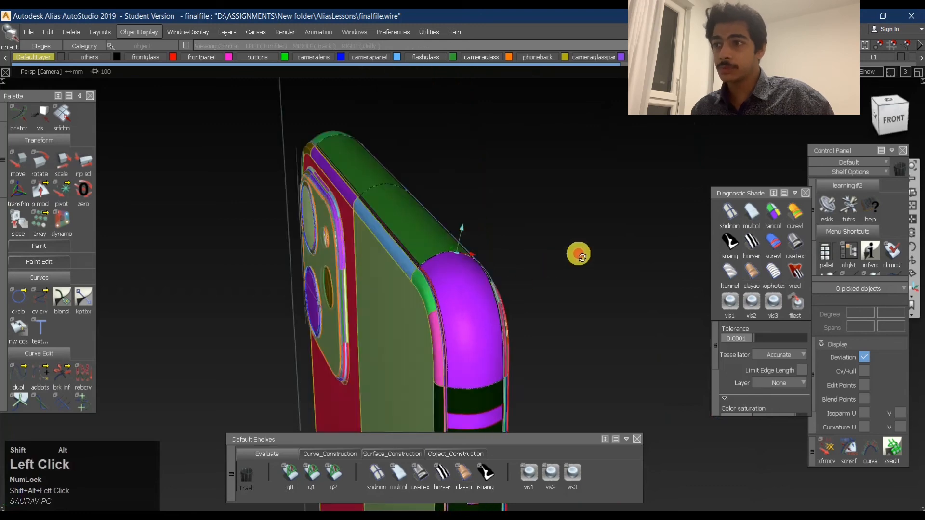
Review the colored surface patches of the back, the camera bump and the logo
alt+shift+right_drag(578, 252, 580, 254)
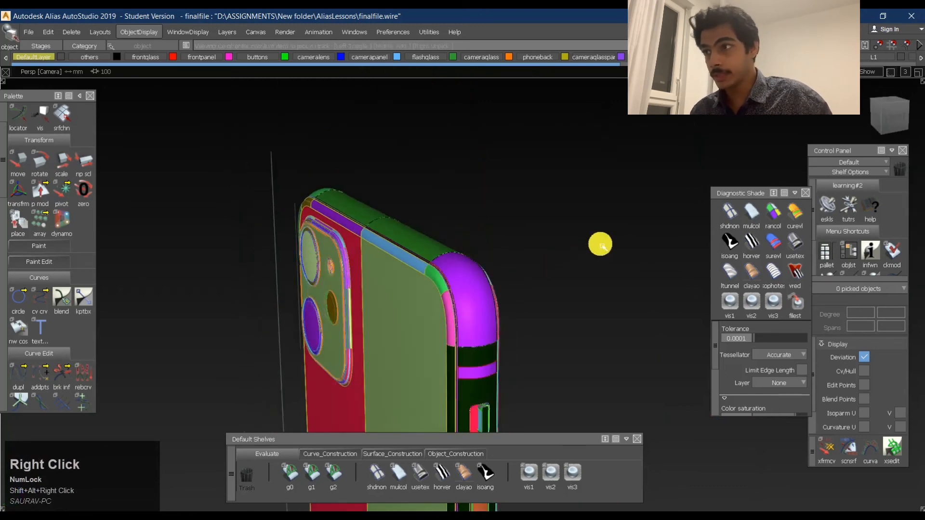
alt+shift+right_drag(617, 312, 565, 283)
alt+shift+middle_drag(566, 283, 498, 250)
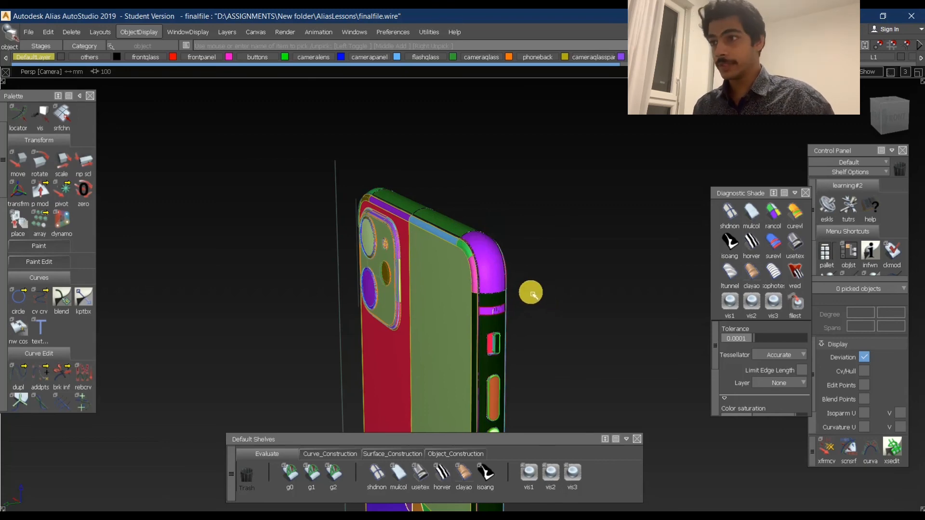
alt+shift+drag(399, 303, 510, 296)
alt+shift+middle_drag(402, 311, 531, 271)
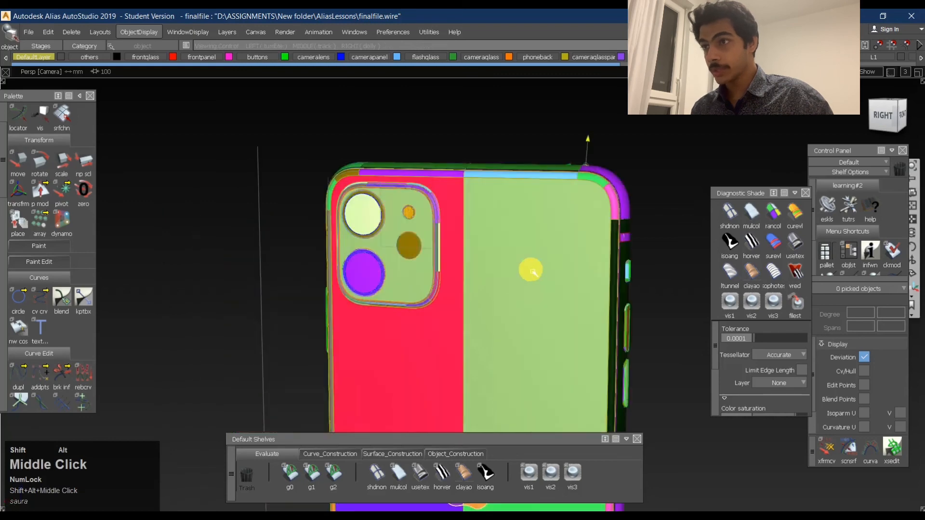
alt+shift+drag(532, 272, 570, 300)
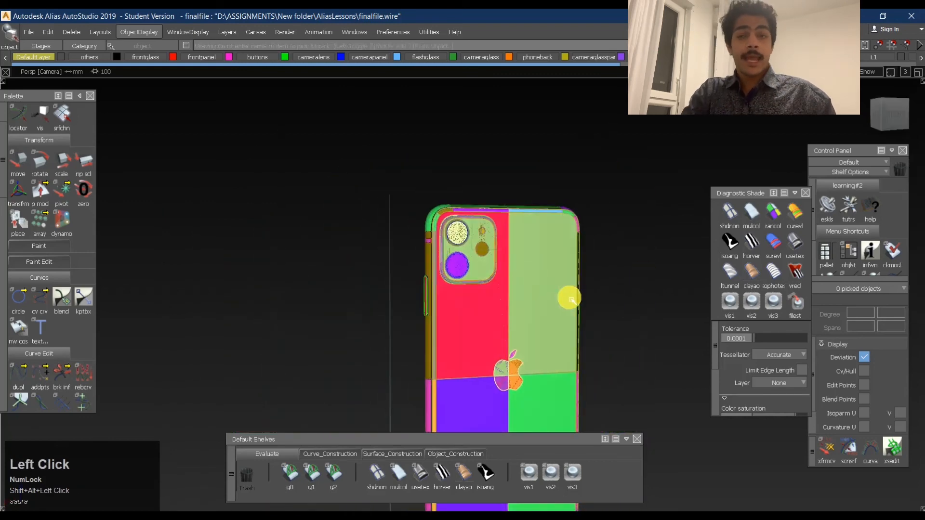